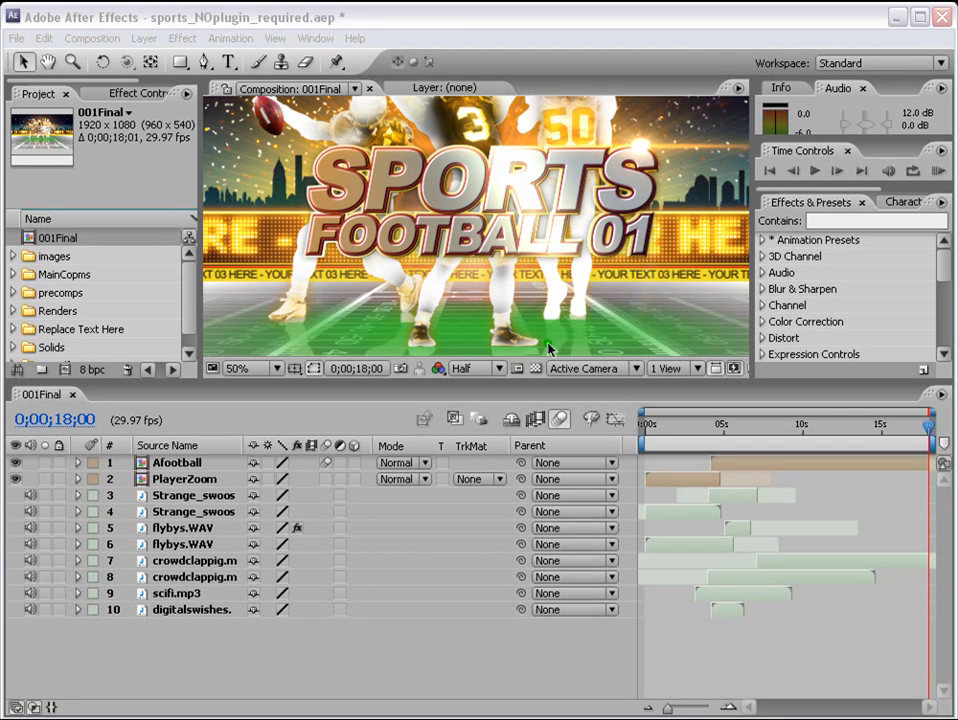
# - Select the 001Final composition and widen the project panel until its details are fully readable
pyautogui.click(68, 241)
pyautogui.moveTo(201, 138); pyautogui.dragTo(216, 138)
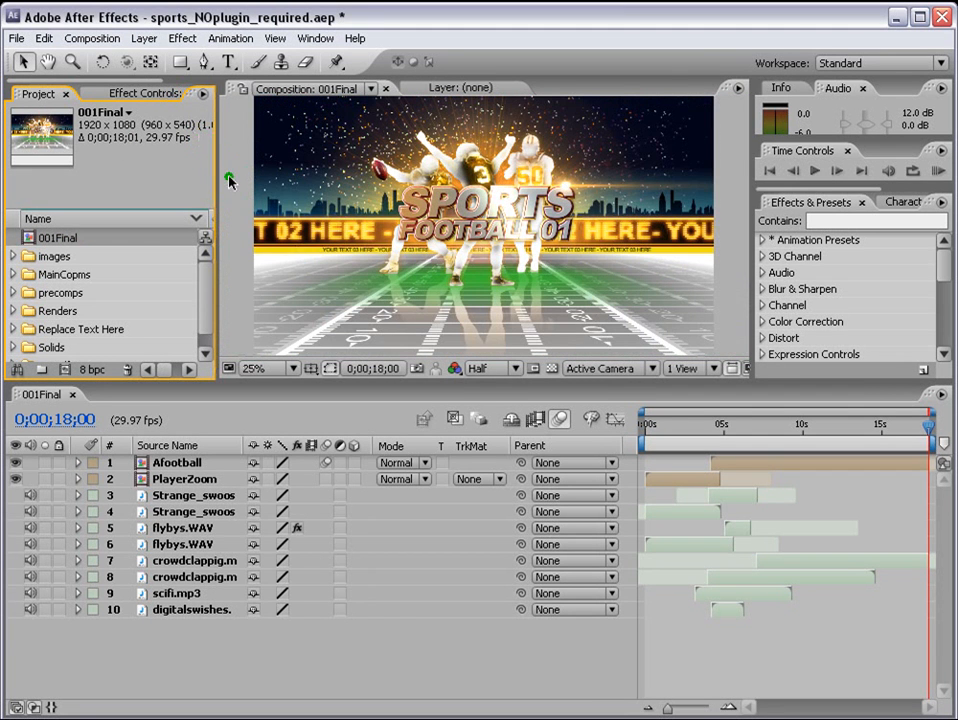
pyautogui.moveTo(217, 177); pyautogui.dragTo(228, 177)
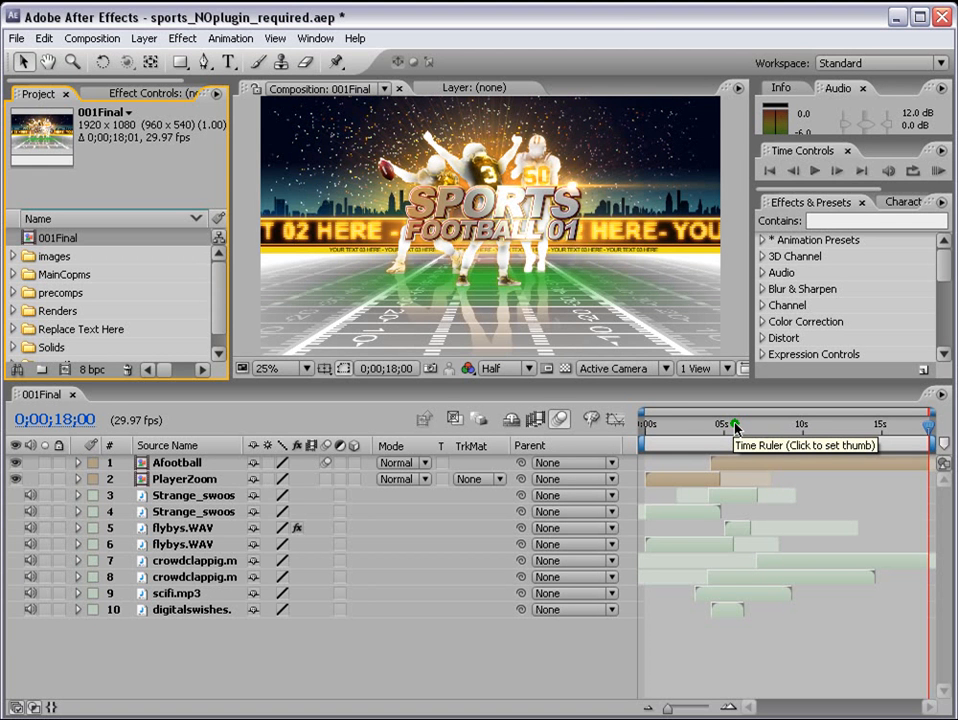
# - Preview 001Final at 0;00;01;26 and check which image sequences the Renders folder holds
pyautogui.moveTo(735, 428); pyautogui.dragTo(676, 428)
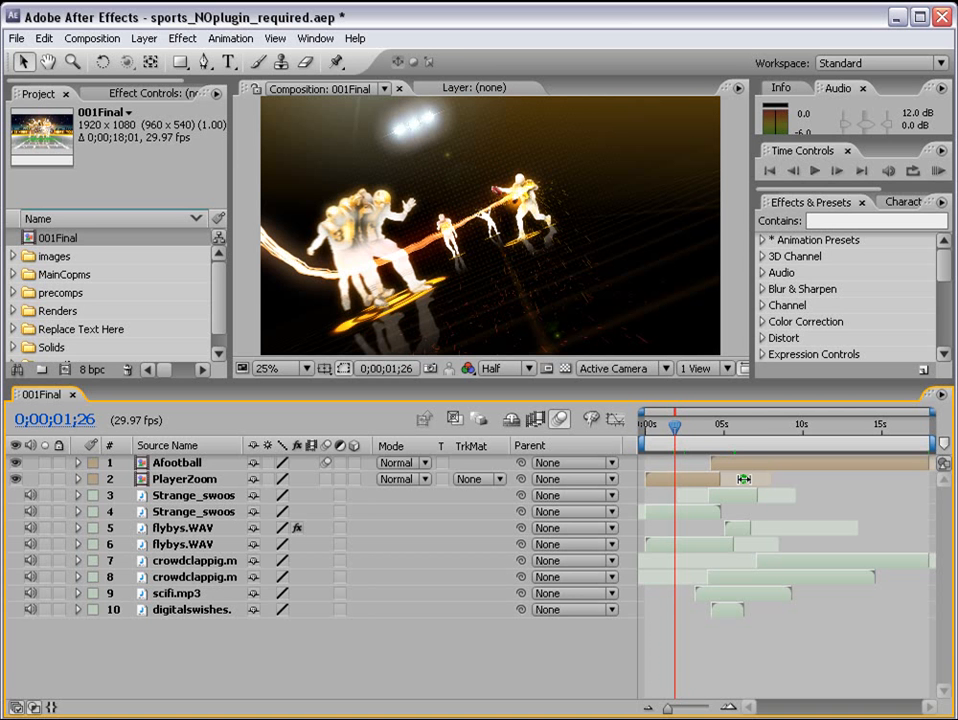
pyautogui.click(14, 311)
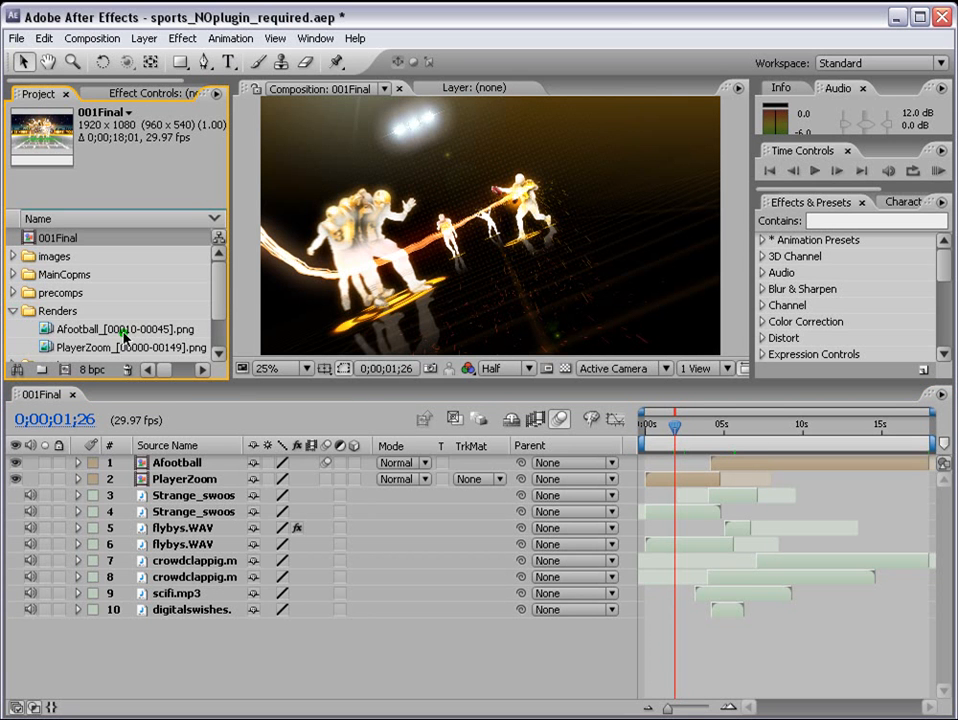
pyautogui.click(13, 312)
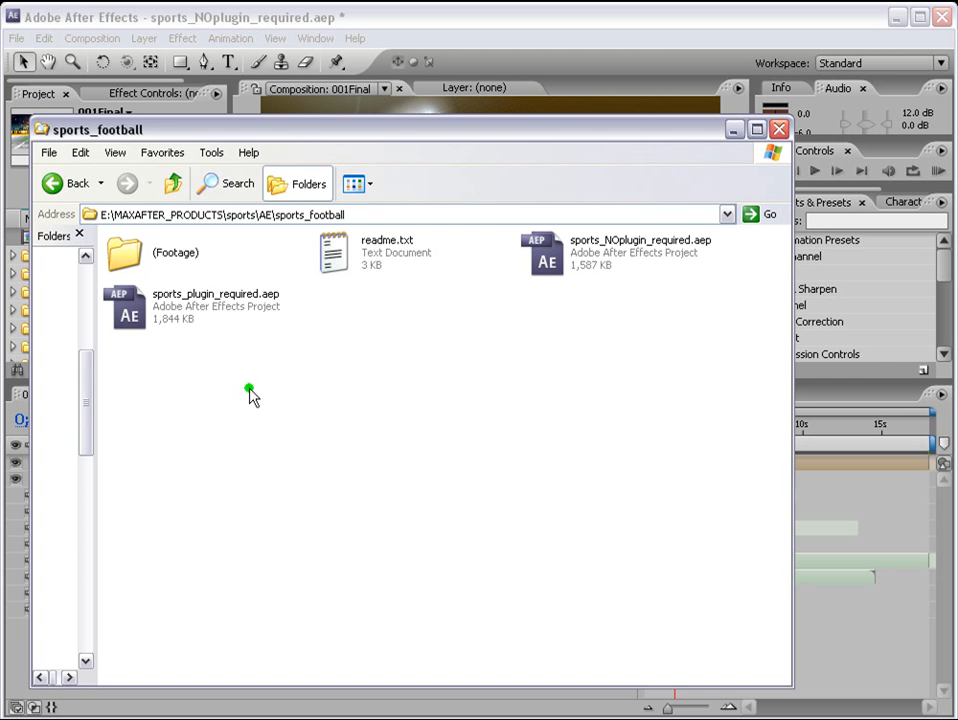
# - Switch to the sports_football folder in Windows Explorer and look at the plugin and no-plugin project files
pyautogui.click(216, 298)
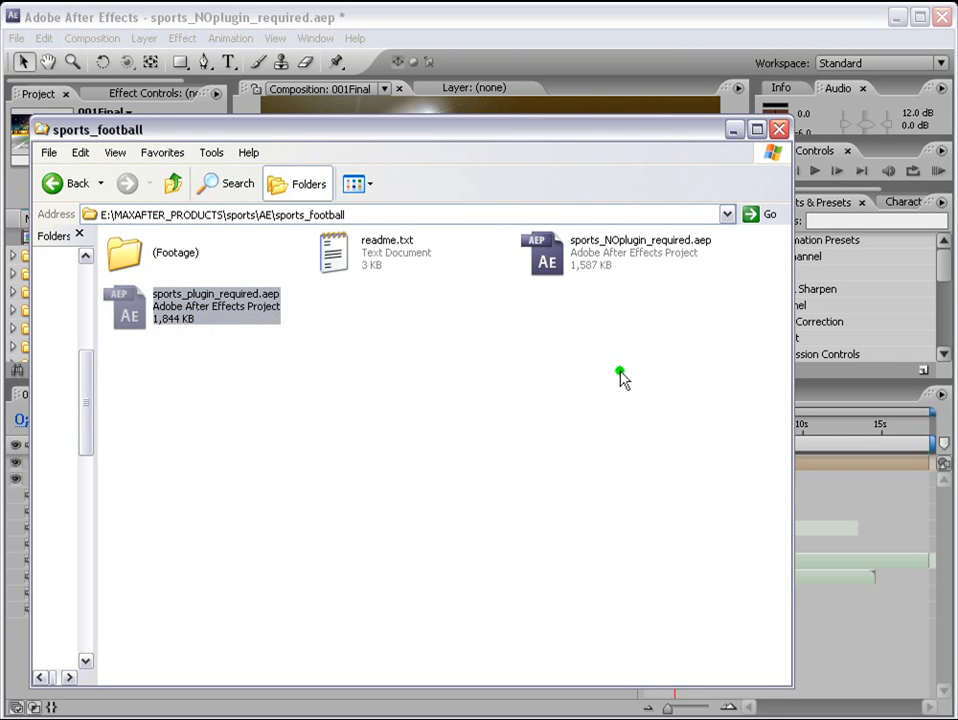
pyautogui.click(560, 266)
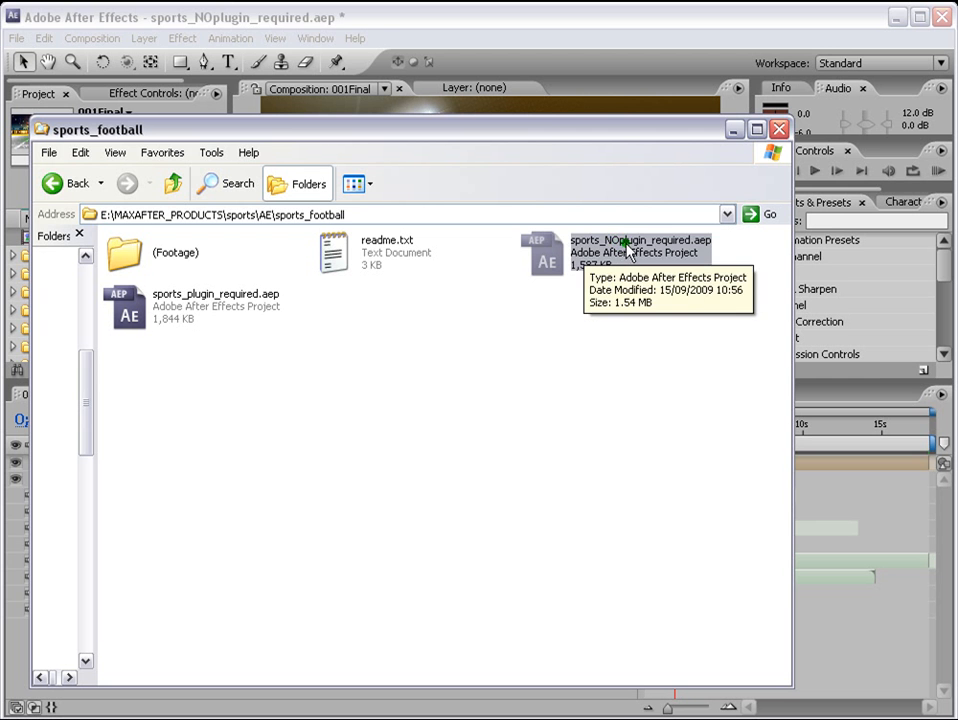
pyautogui.click(682, 387)
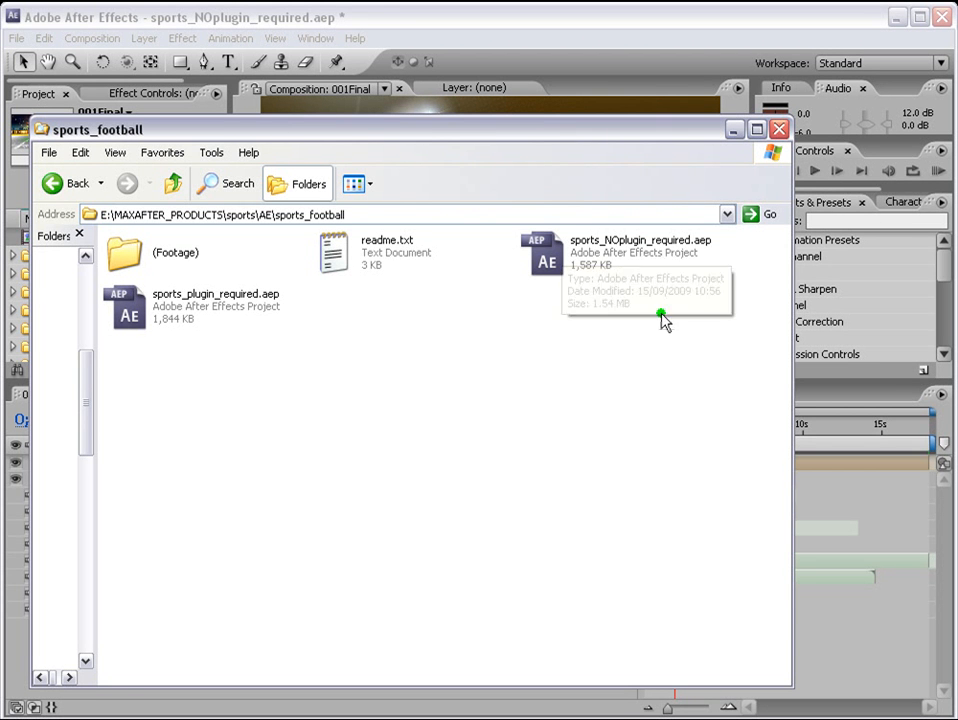
pyautogui.click(734, 129)
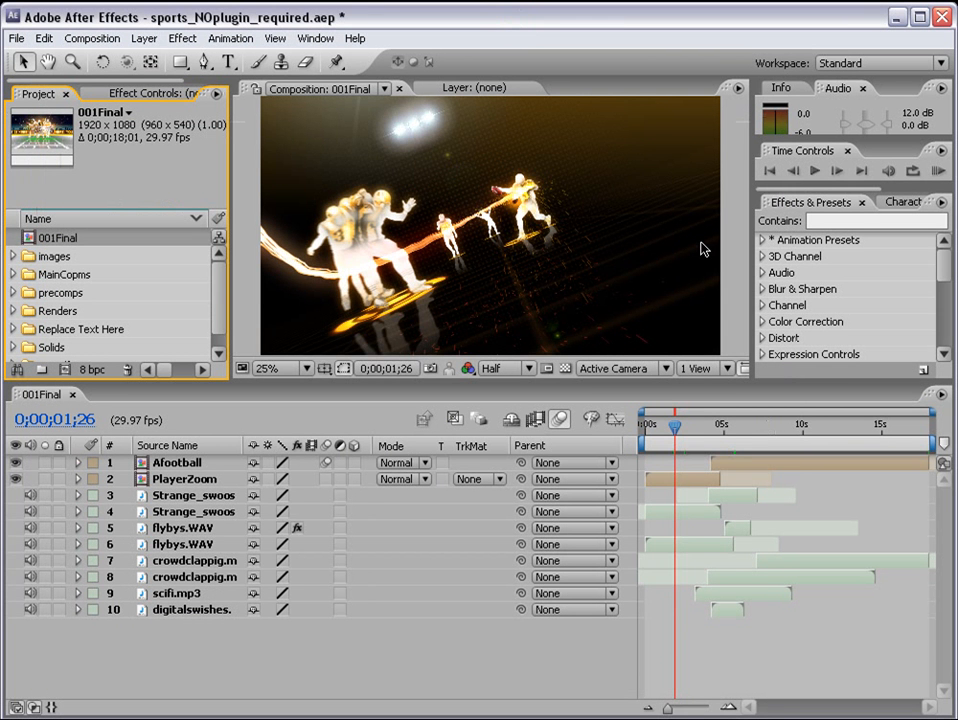
# - Preview 001Final at 0;00;08;04 and open the Text 01 Replace here composition from the Replace Text Here folder
pyautogui.click(772, 429)
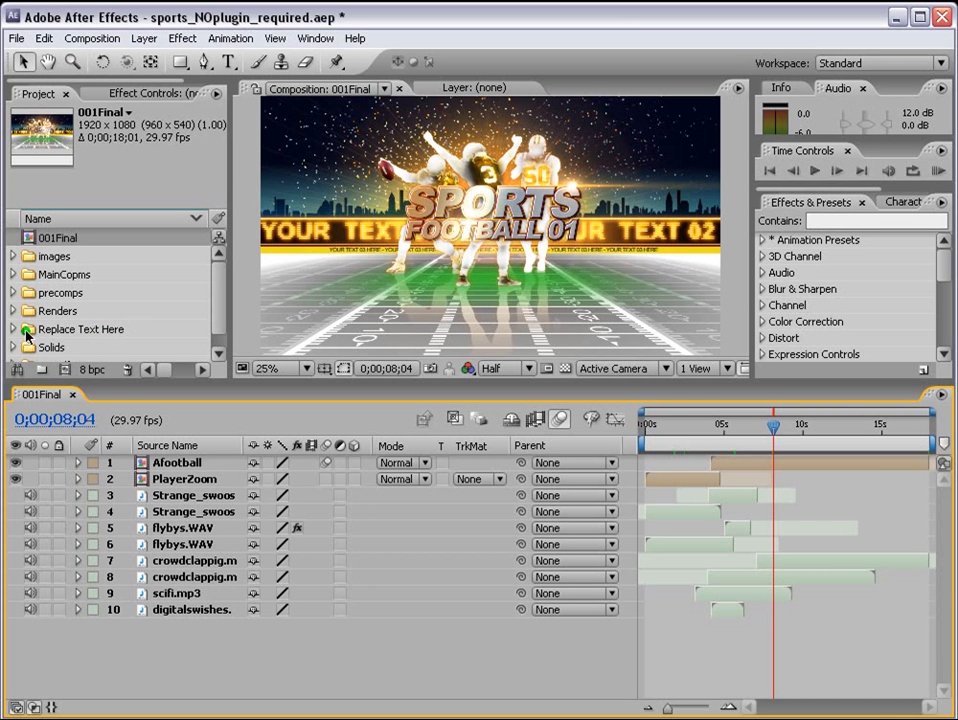
pyautogui.click(55, 334)
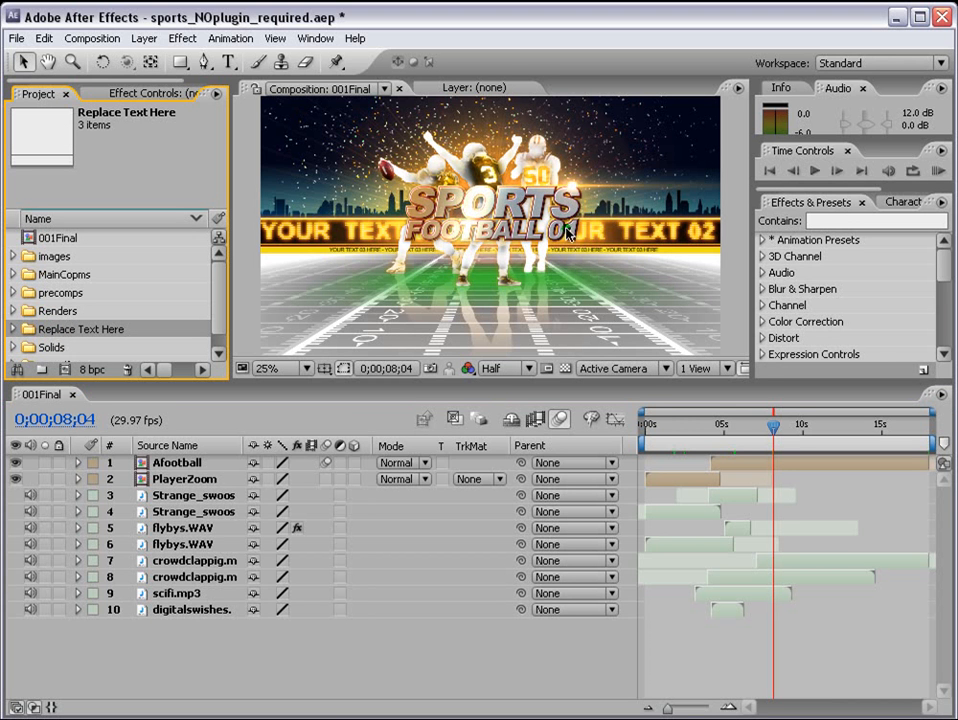
pyautogui.click(13, 330)
pyautogui.moveTo(220, 284); pyautogui.dragTo(221, 317)
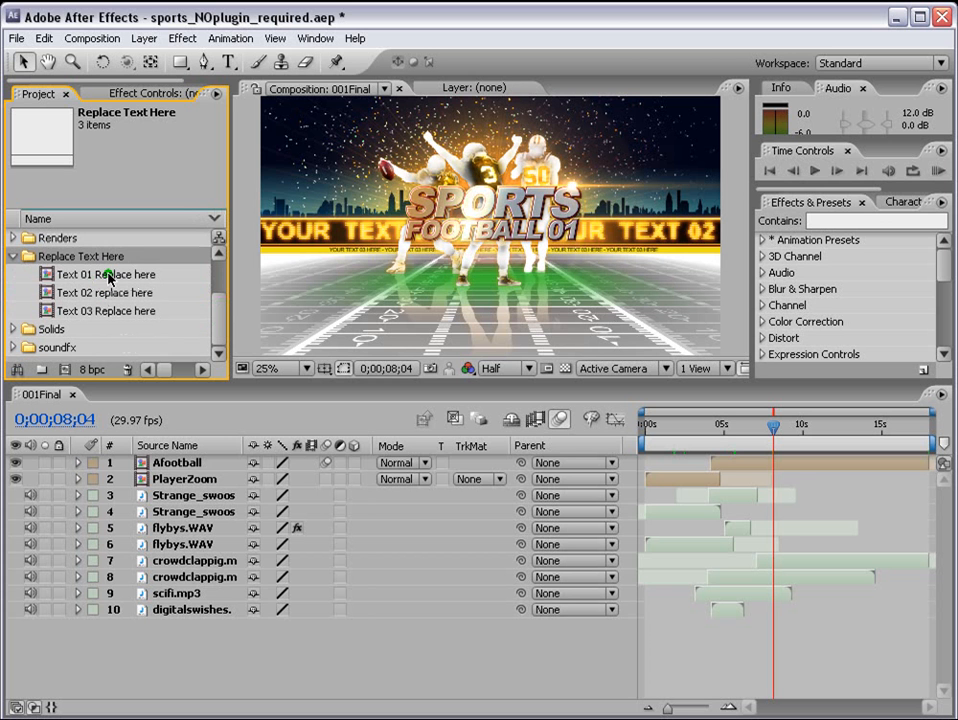
pyautogui.click(62, 279)
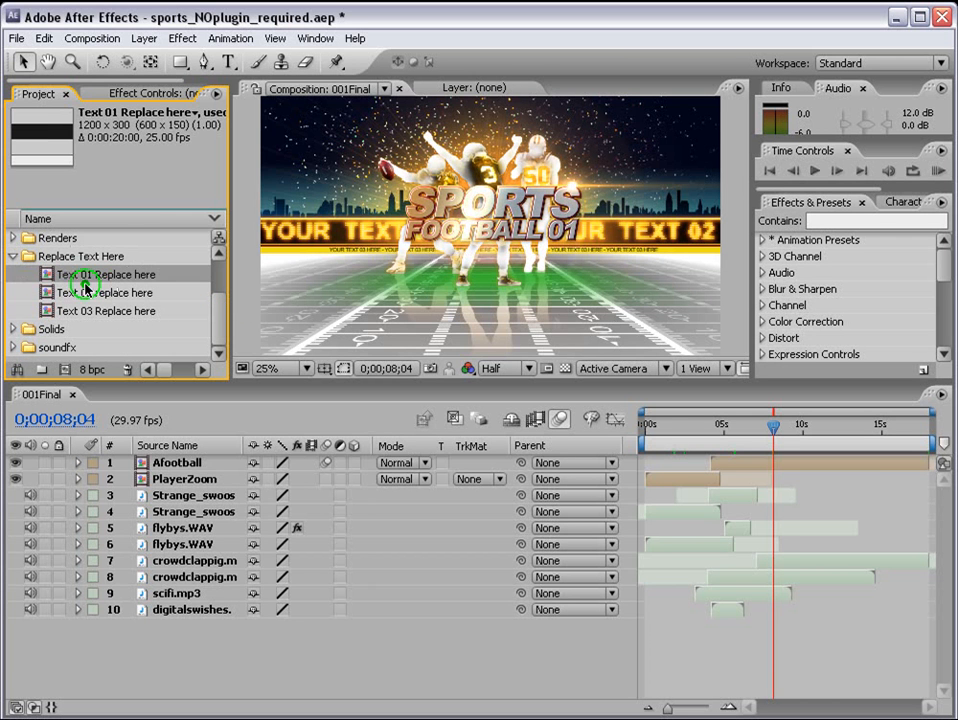
pyautogui.doubleClick(88, 279)
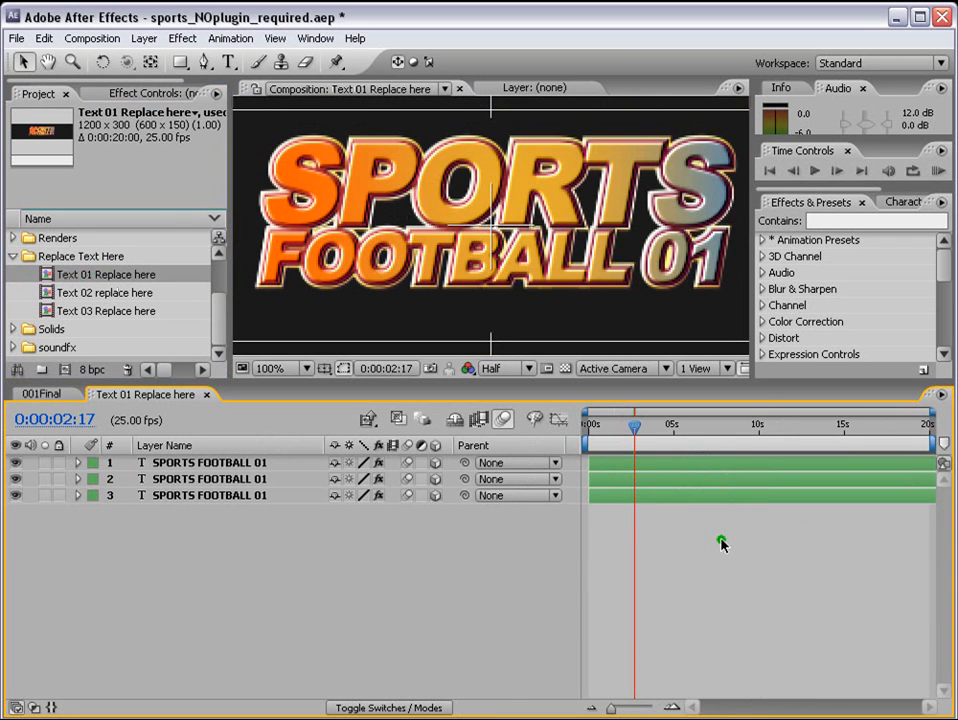
# - Inspect the title's three text layers by hiding them one after another and showing them all again
pyautogui.scroll(-2, 547, 274)
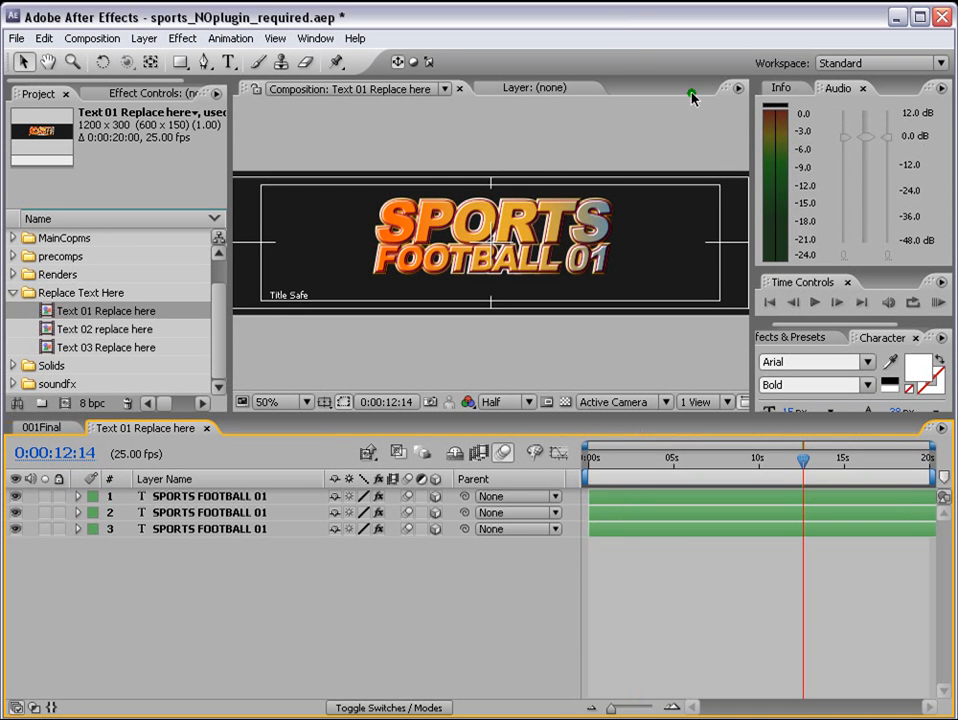
pyautogui.click(517, 205)
pyautogui.click(612, 498)
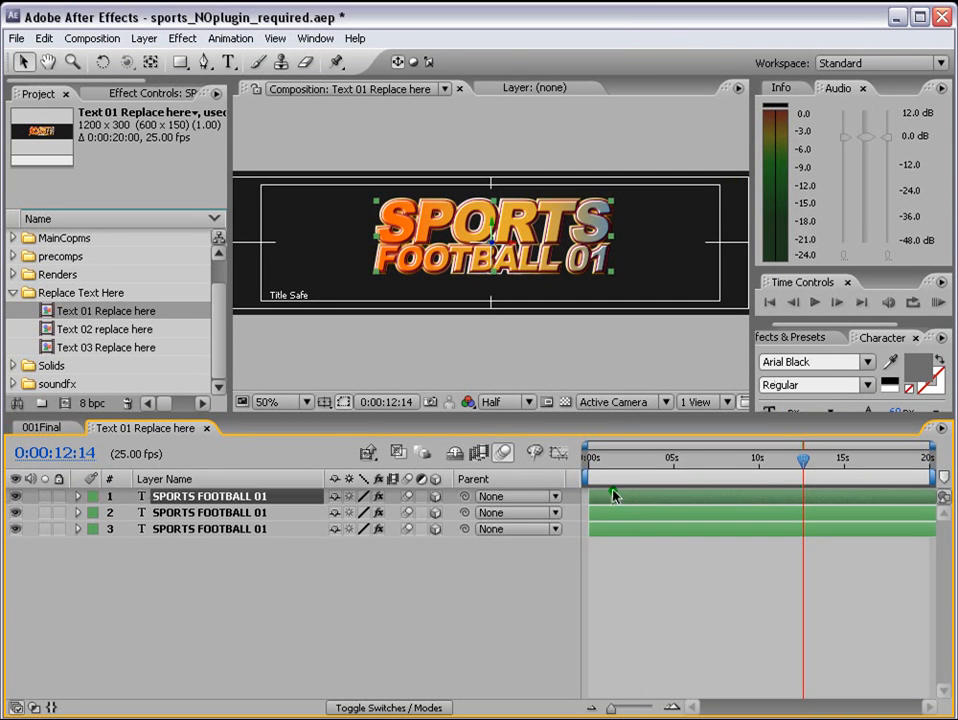
pyautogui.click(15, 497)
pyautogui.click(15, 513)
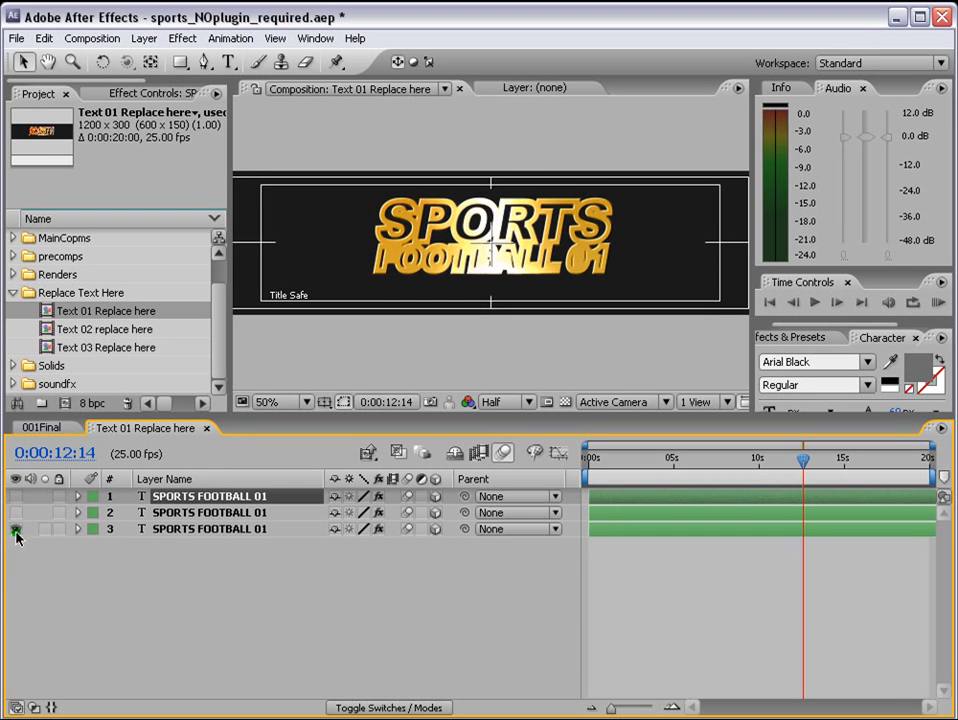
pyautogui.click(15, 529)
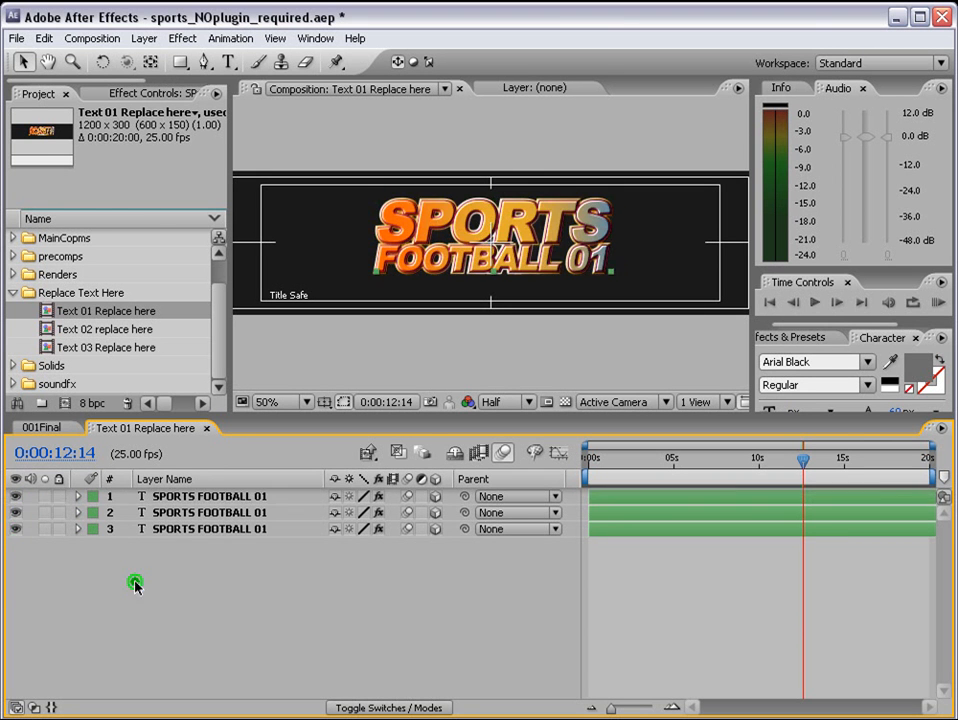
pyautogui.click(135, 582)
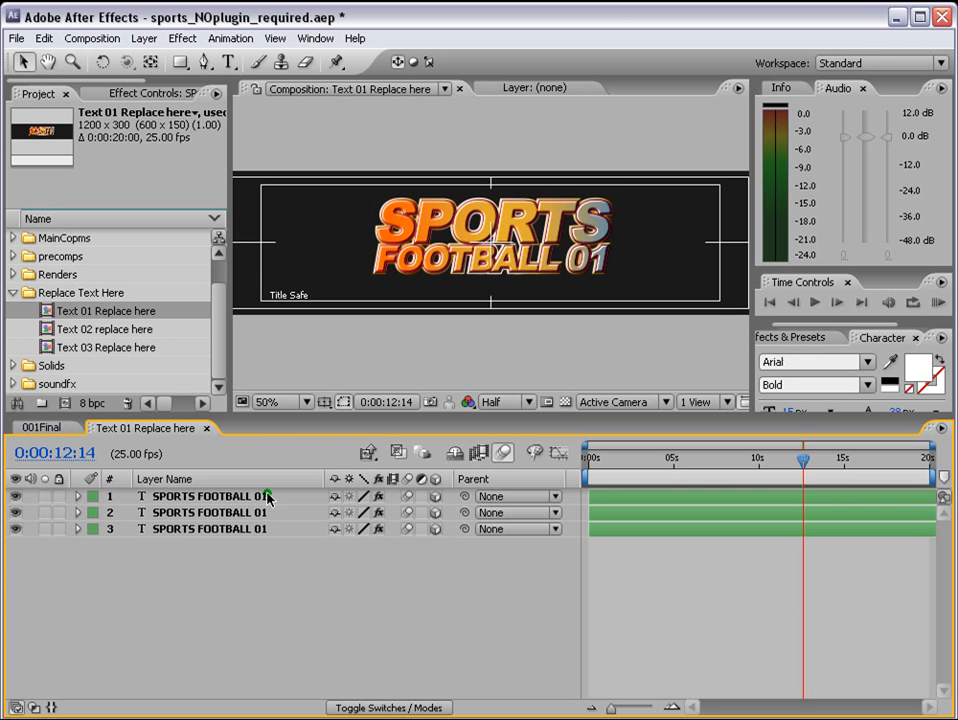
# - Hide the two lower text layers and replace the top layer's text with MAXAFTER over FOOTBALL TEAM
pyautogui.click(195, 496)
pyautogui.moveTo(17, 514); pyautogui.dragTo(18, 531)
pyautogui.doubleClick(611, 499)
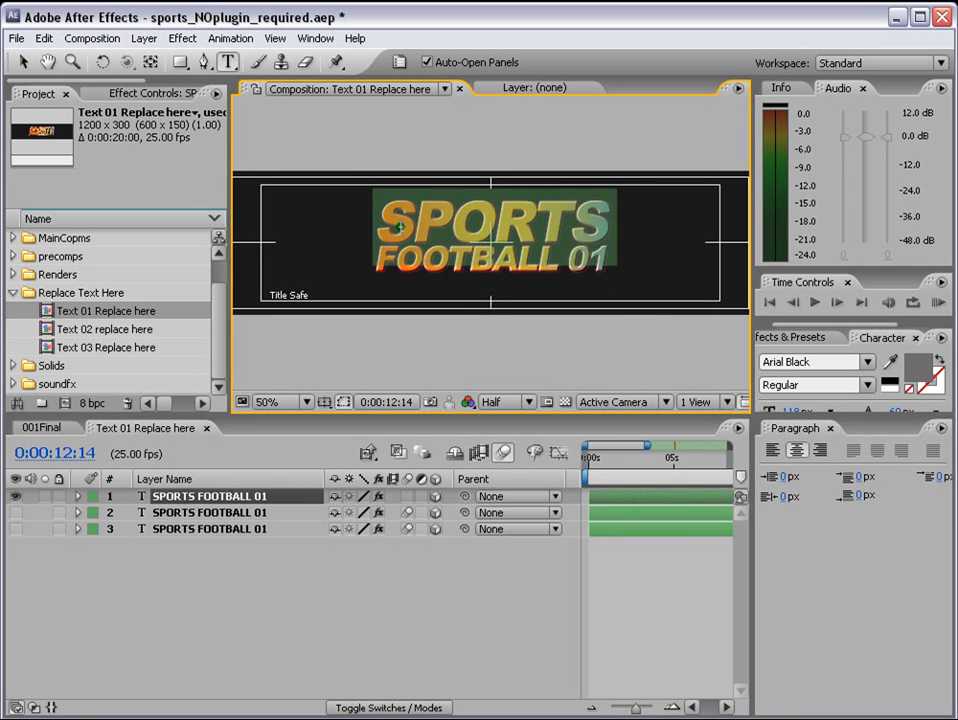
pyautogui.write('MAXAFTER')
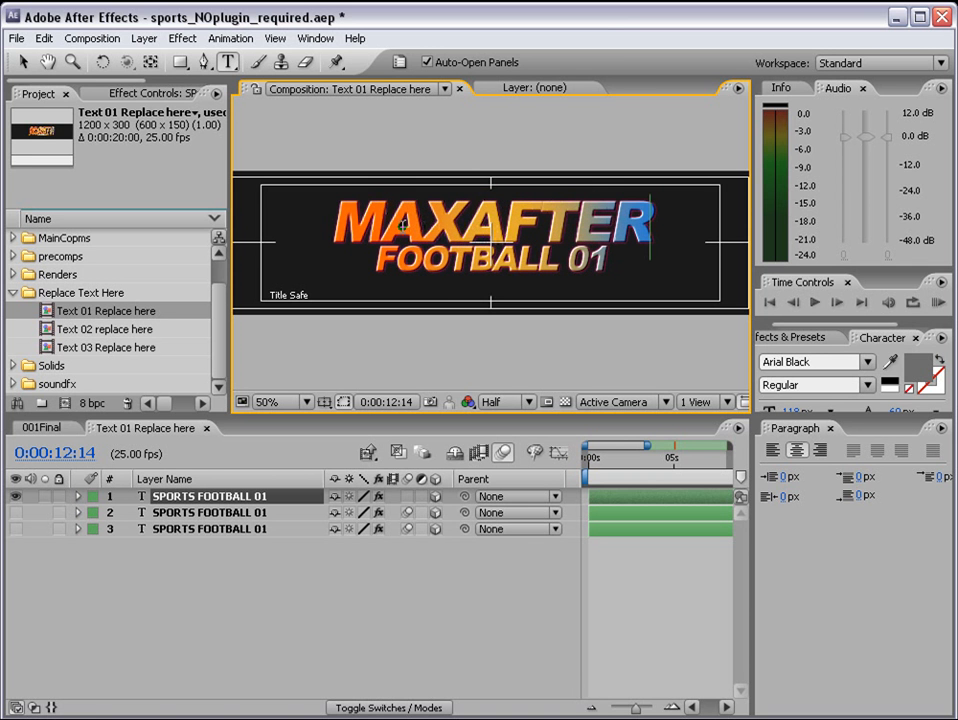
pyautogui.moveTo(602, 268); pyautogui.dragTo(368, 266)
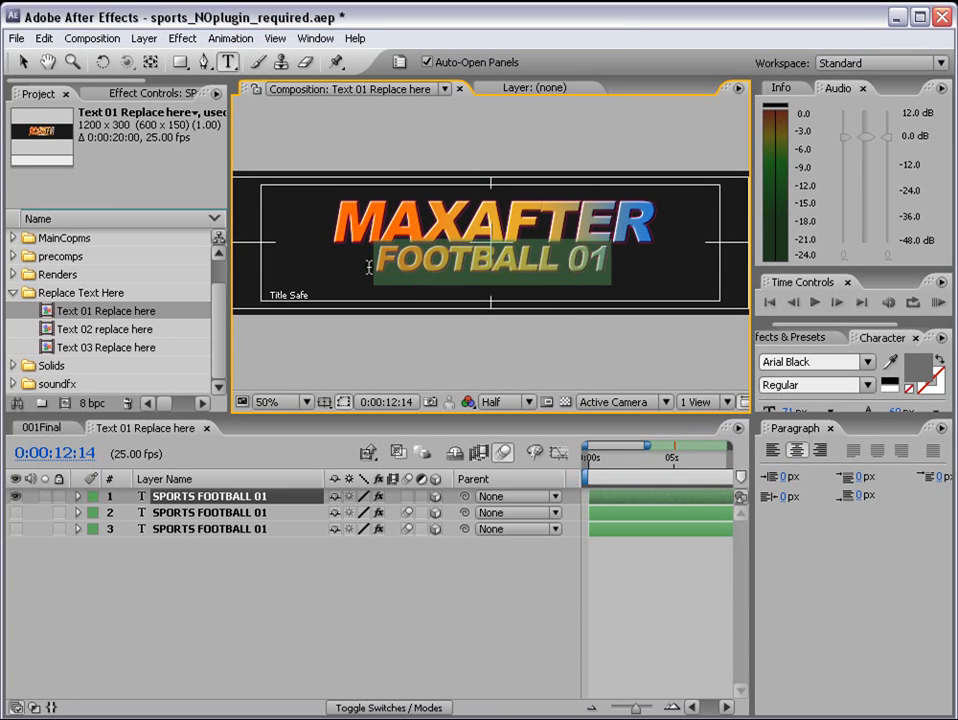
pyautogui.write('FOOTBALL TEAM')
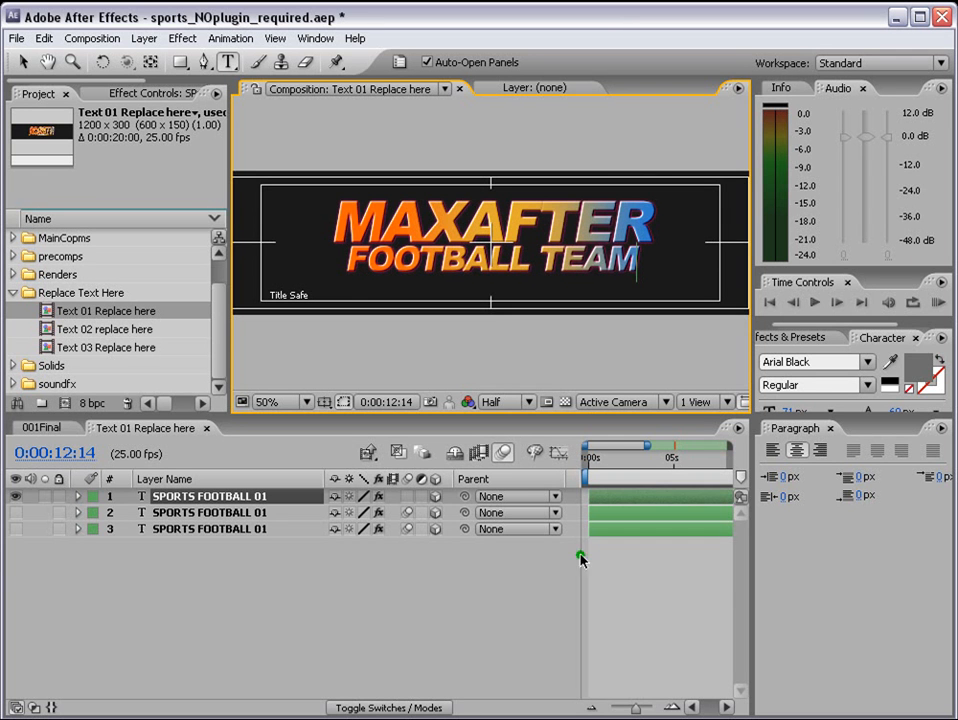
pyautogui.click(654, 607)
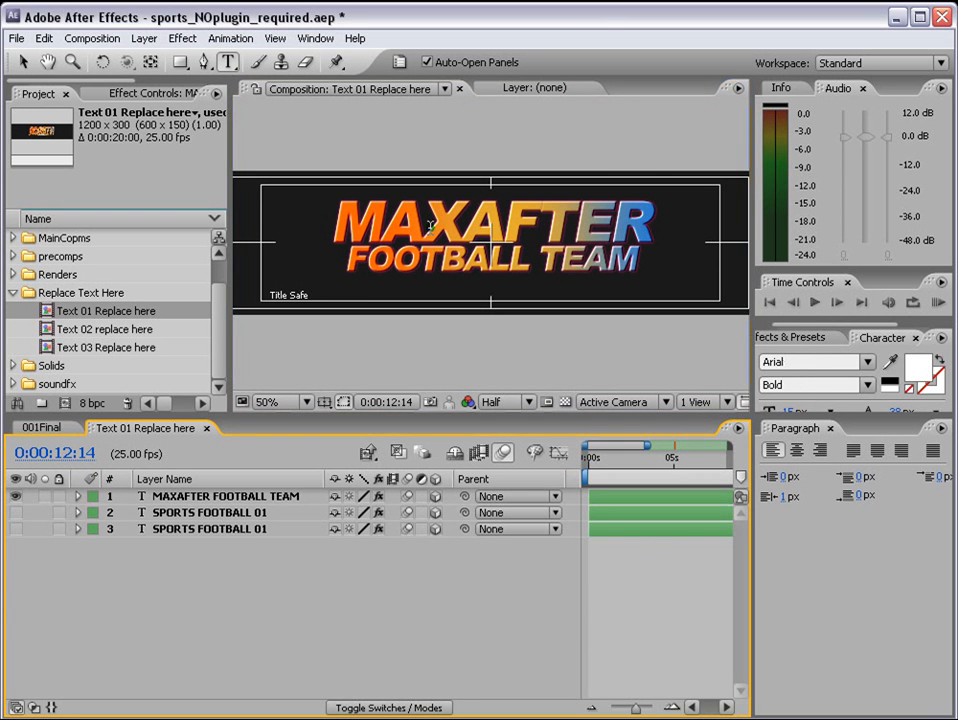
# - Show only the second text layer and change its text to MAXAFTER over FOOTBALL TEAM
pyautogui.click(16, 497)
pyautogui.click(16, 512)
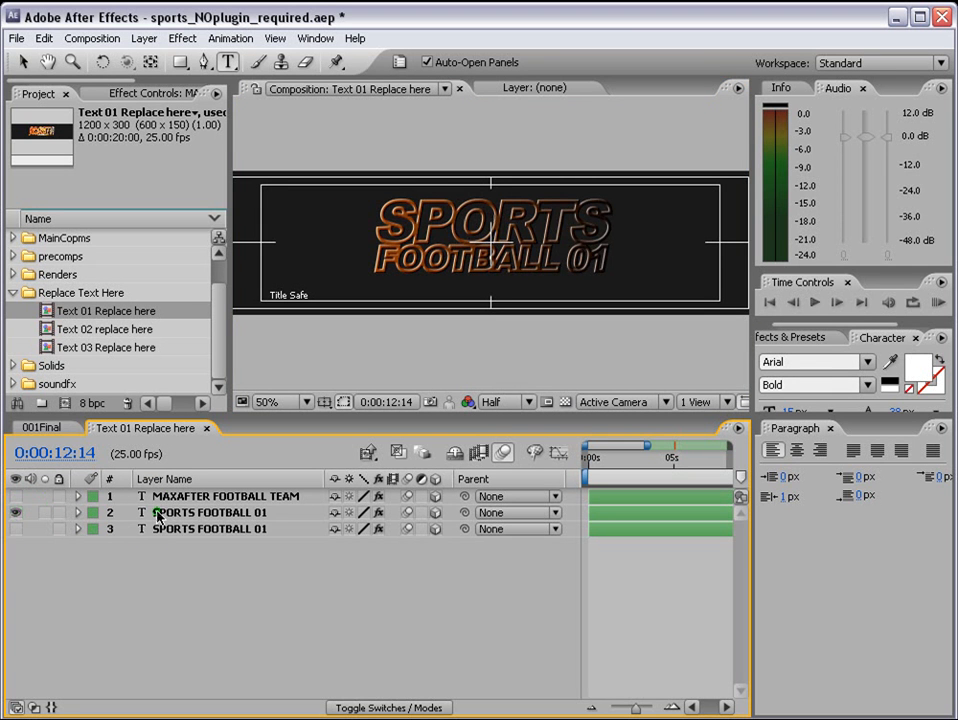
pyautogui.click(620, 513)
pyautogui.moveTo(608, 223); pyautogui.dragTo(397, 215)
pyautogui.write('MAXAFTER')
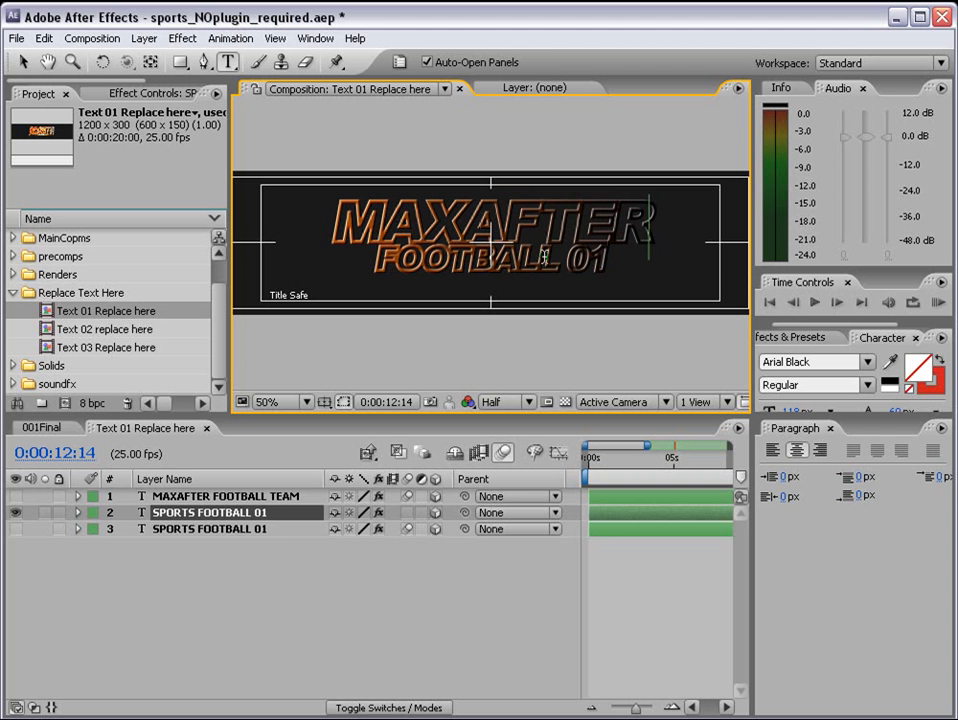
pyautogui.moveTo(603, 262); pyautogui.dragTo(568, 272)
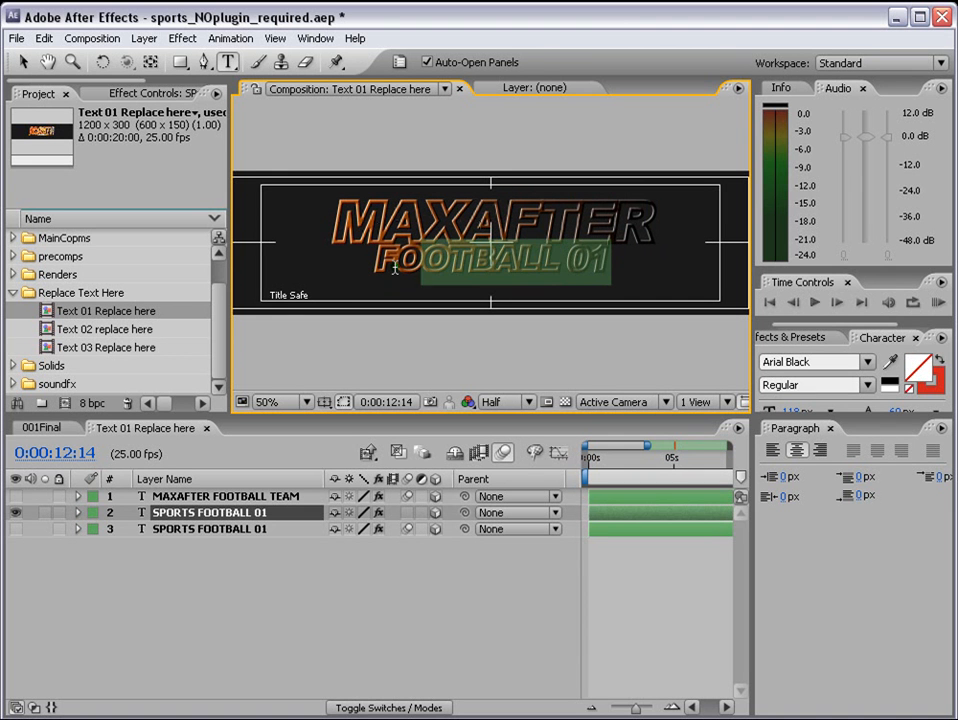
pyautogui.write('TEAM')
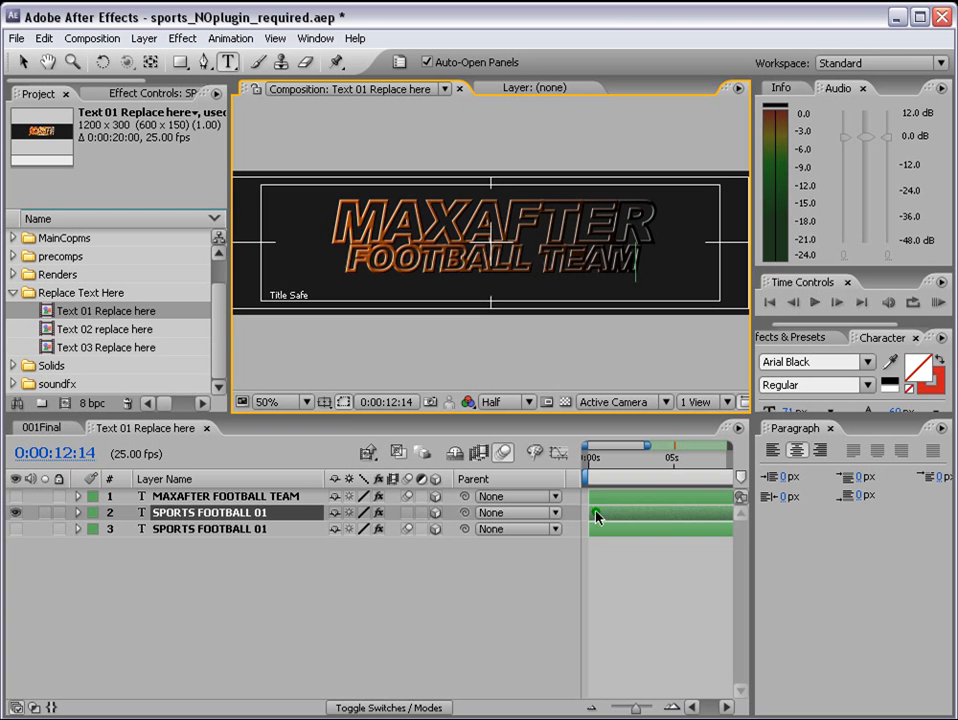
pyautogui.click(637, 560)
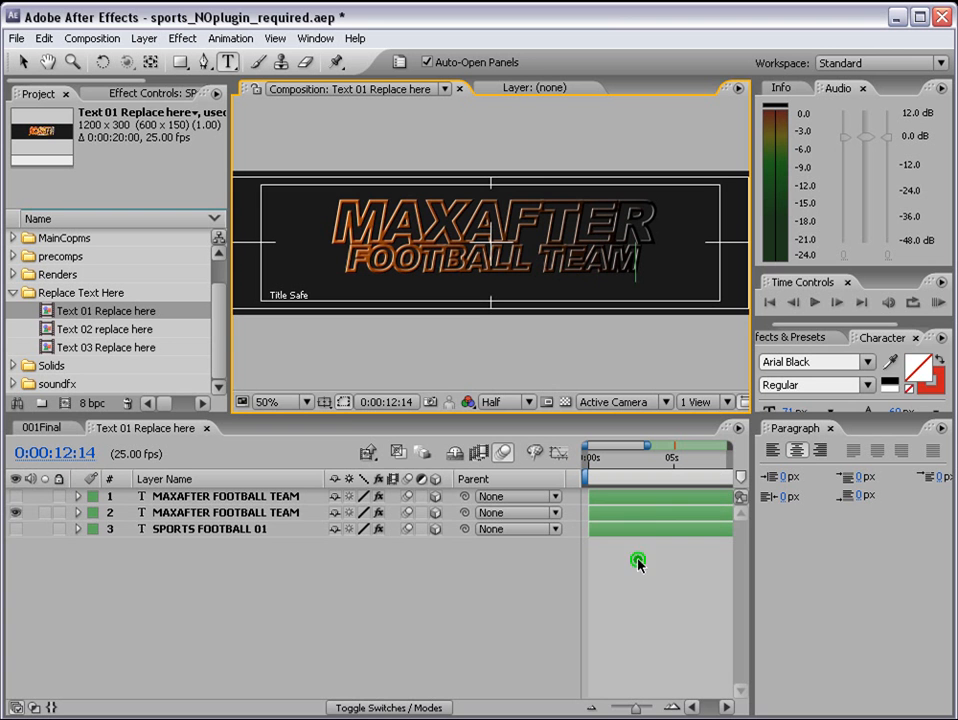
# - Isolate the third text layer, change its text to MAXAFTER over FOOTBALL TEAM, and show all three layers again
pyautogui.click(15, 512)
pyautogui.click(15, 528)
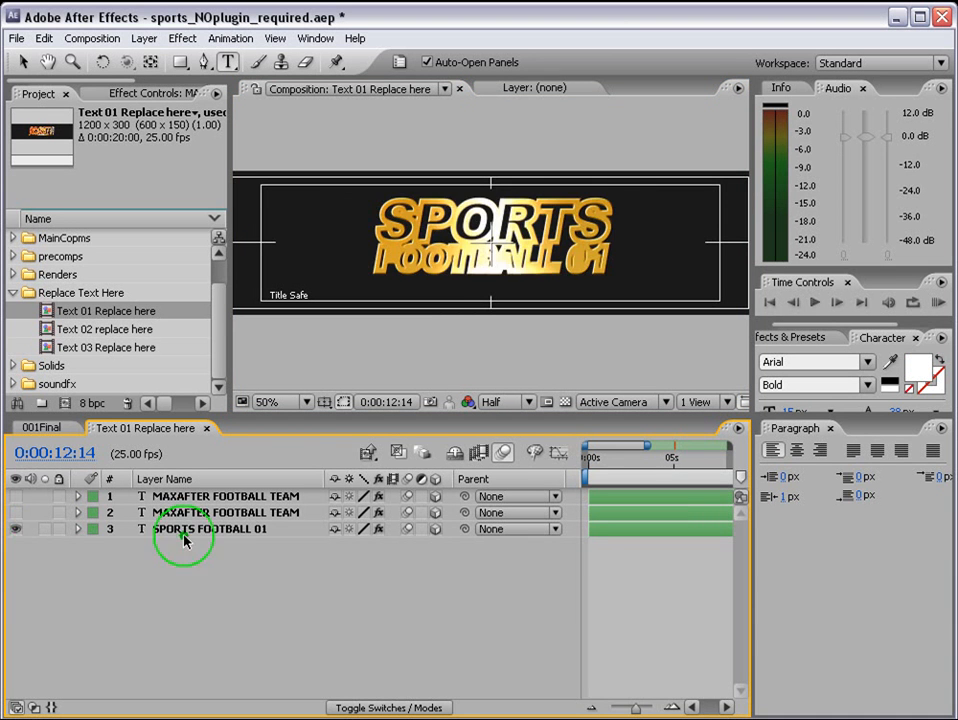
pyautogui.doubleClick(618, 530)
pyautogui.moveTo(608, 218); pyautogui.dragTo(392, 213)
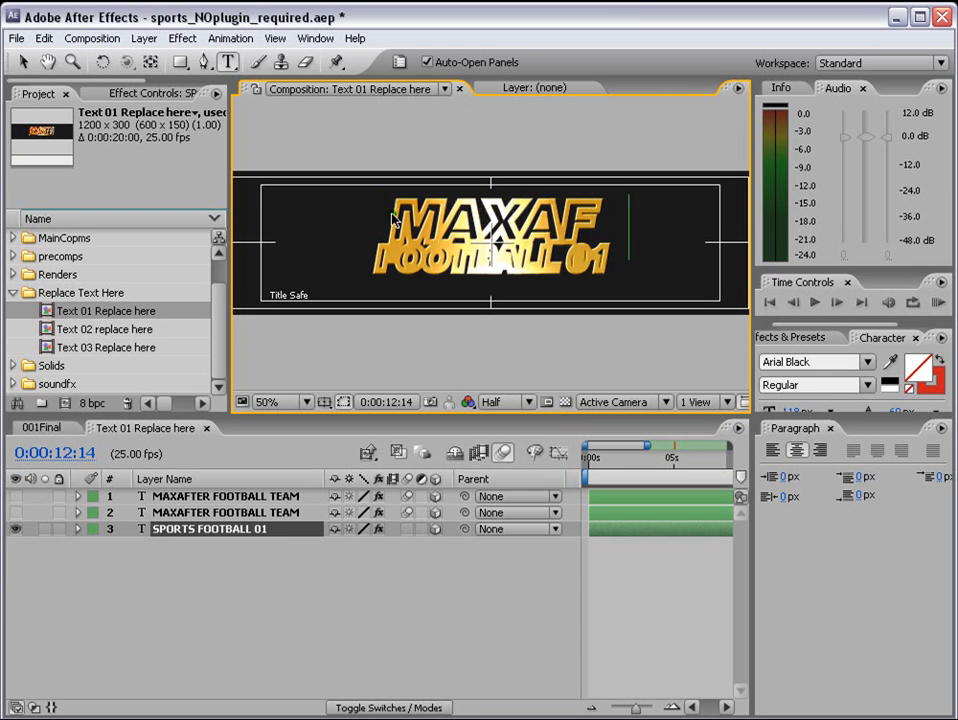
pyautogui.moveTo(610, 265); pyautogui.dragTo(575, 265)
pyautogui.write('TEA')
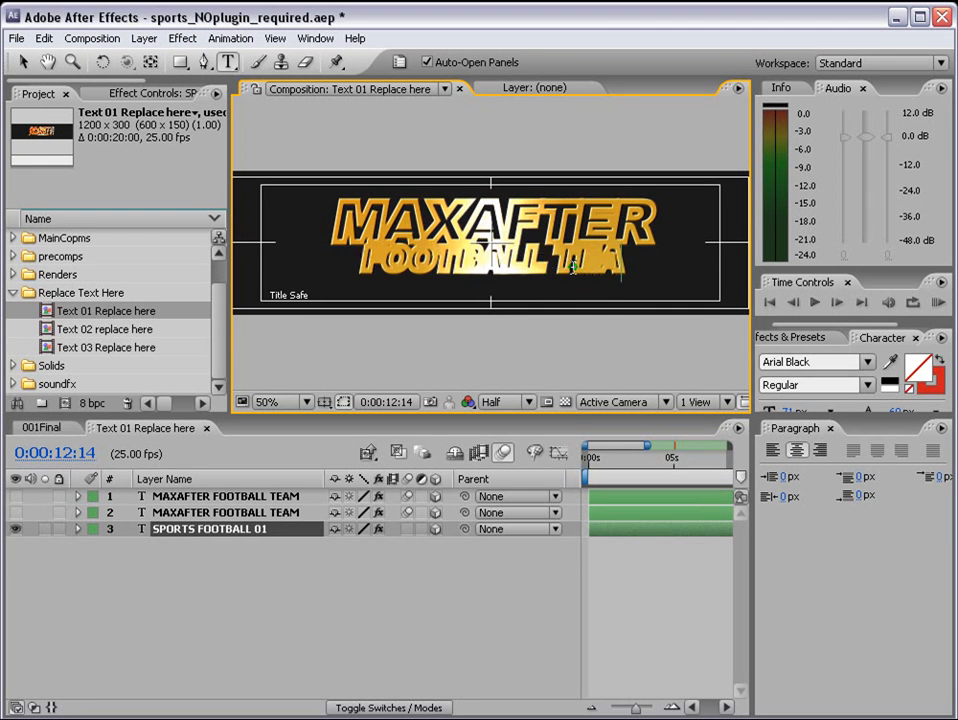
pyautogui.write('M')
pyautogui.moveTo(17, 513); pyautogui.dragTo(17, 496)
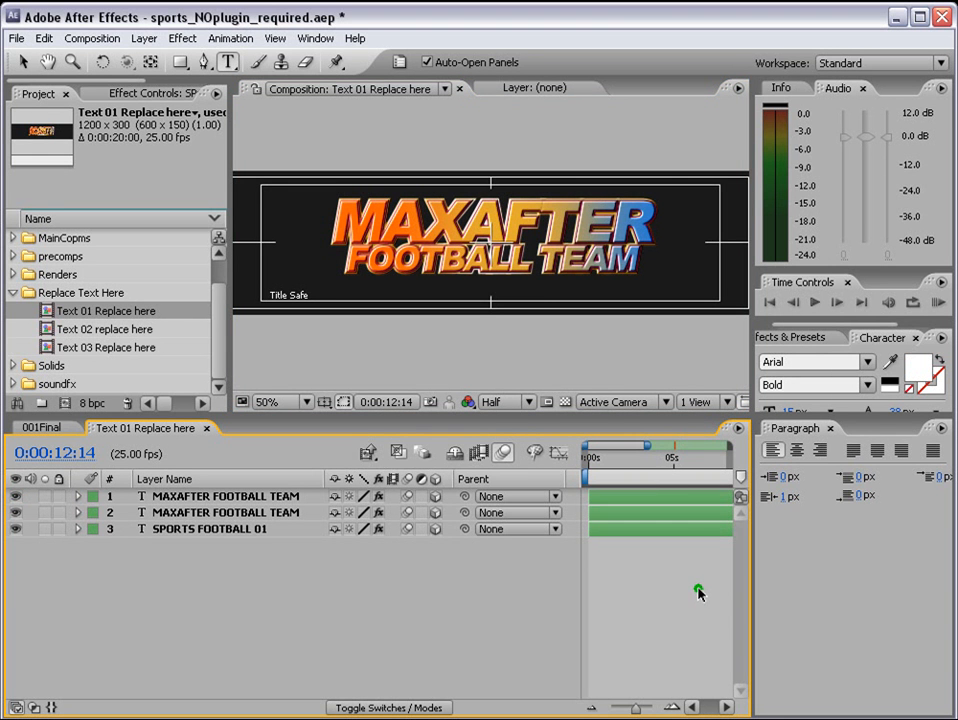
# - Check how the text layers line up by hiding the top two and showing them again
pyautogui.click(15, 496)
pyautogui.click(14, 512)
pyautogui.click(14, 512)
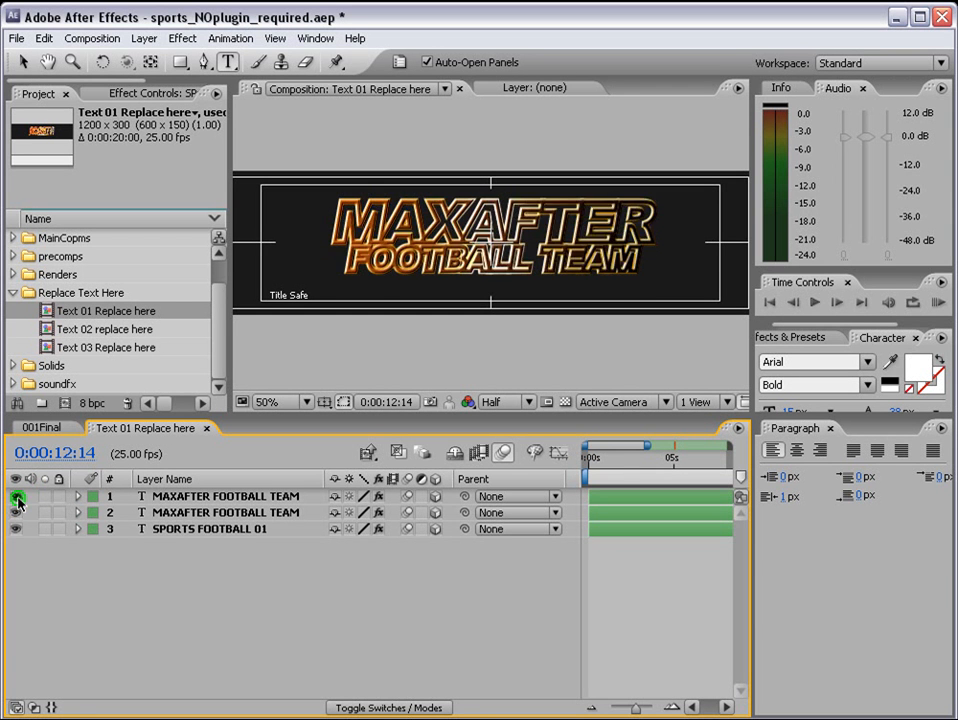
pyautogui.click(17, 496)
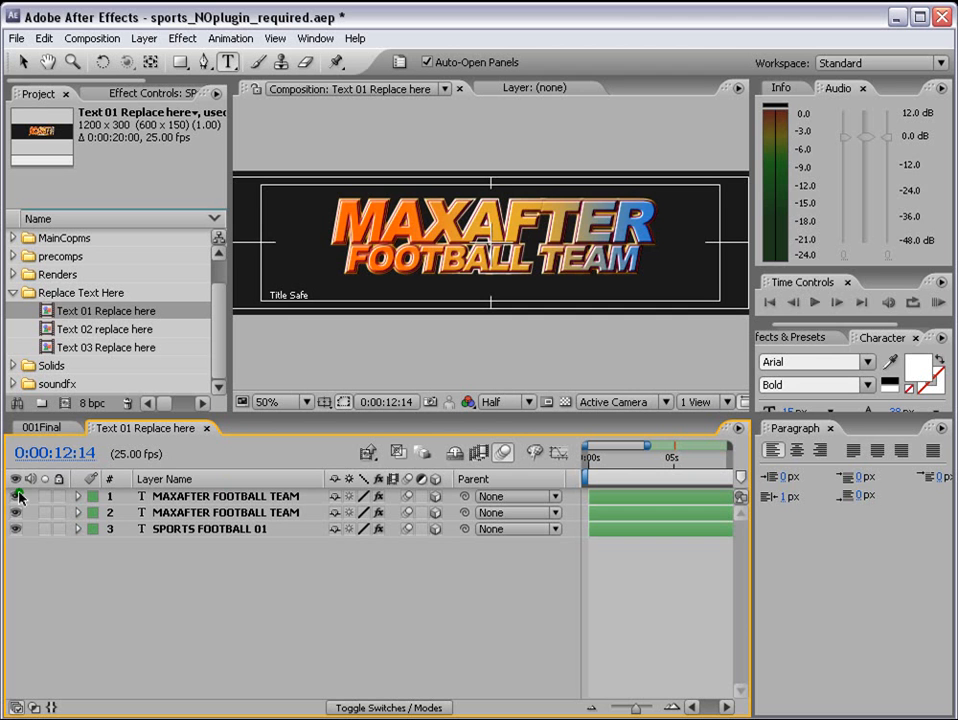
# - Check the text of each of the three title layers in isolation and show all three layers again
pyautogui.click(17, 496)
pyautogui.click(16, 501)
pyautogui.moveTo(16, 512); pyautogui.dragTo(18, 528)
pyautogui.doubleClick(181, 496)
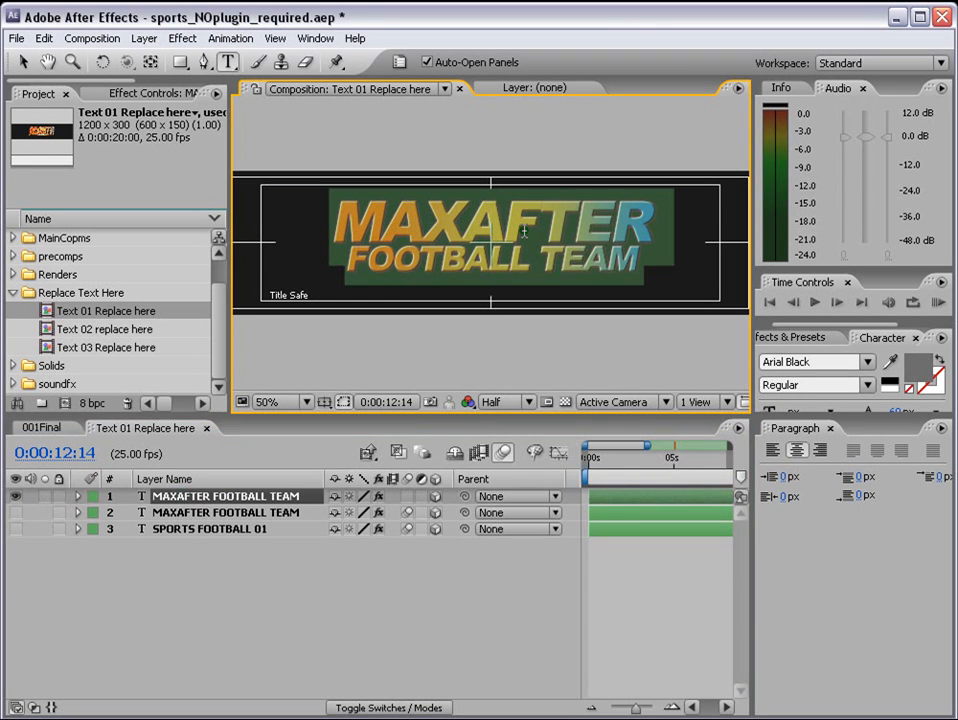
pyautogui.click(15, 496)
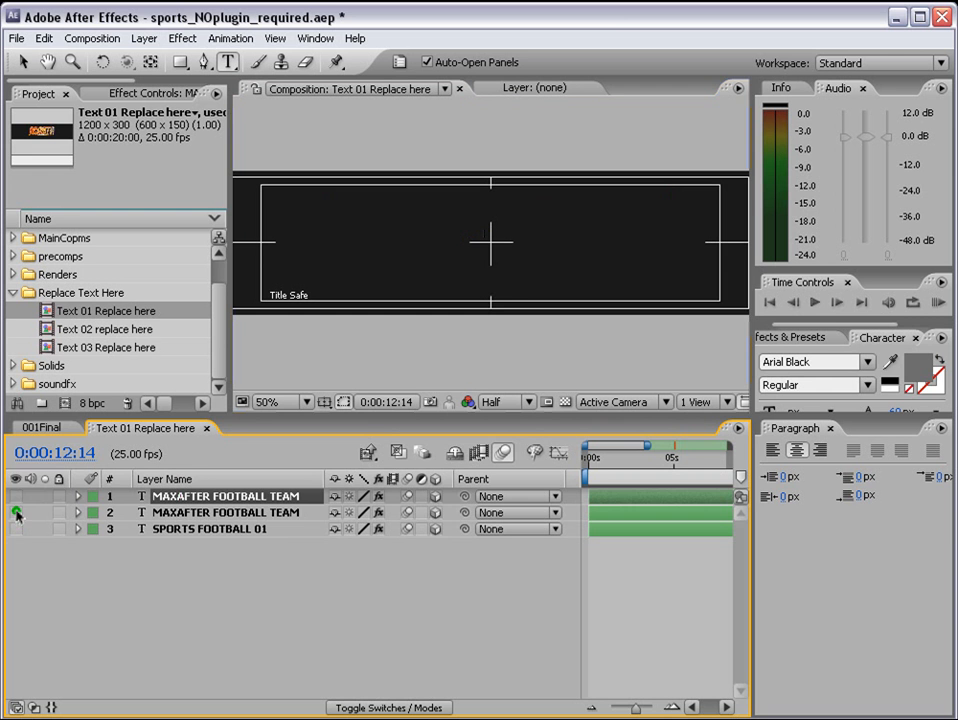
pyautogui.click(16, 513)
pyautogui.doubleClick(185, 512)
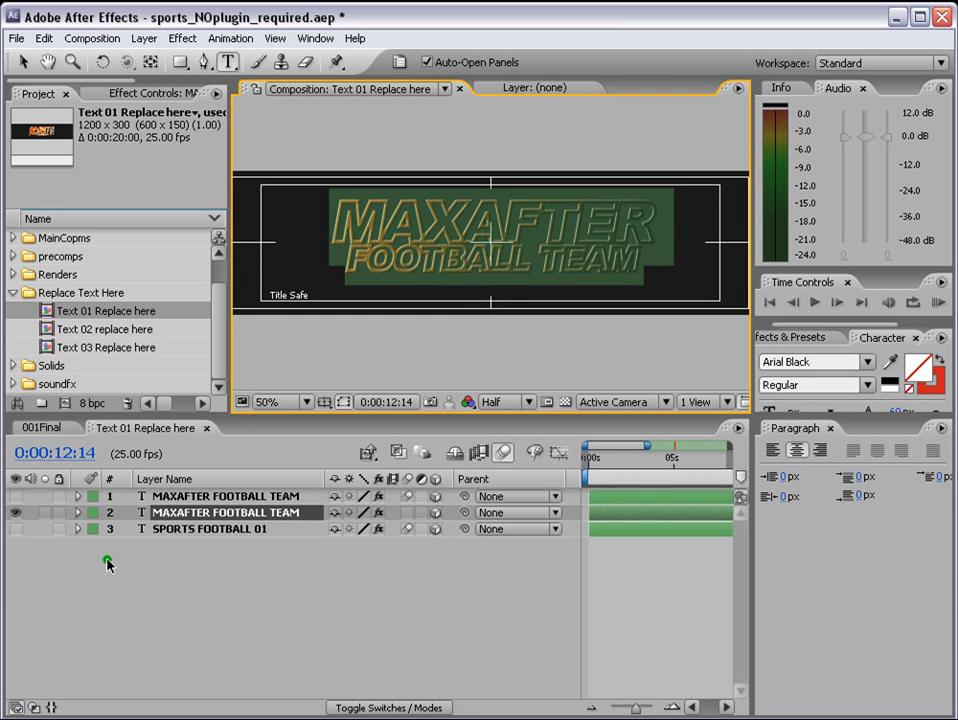
pyautogui.click(15, 513)
pyautogui.click(15, 529)
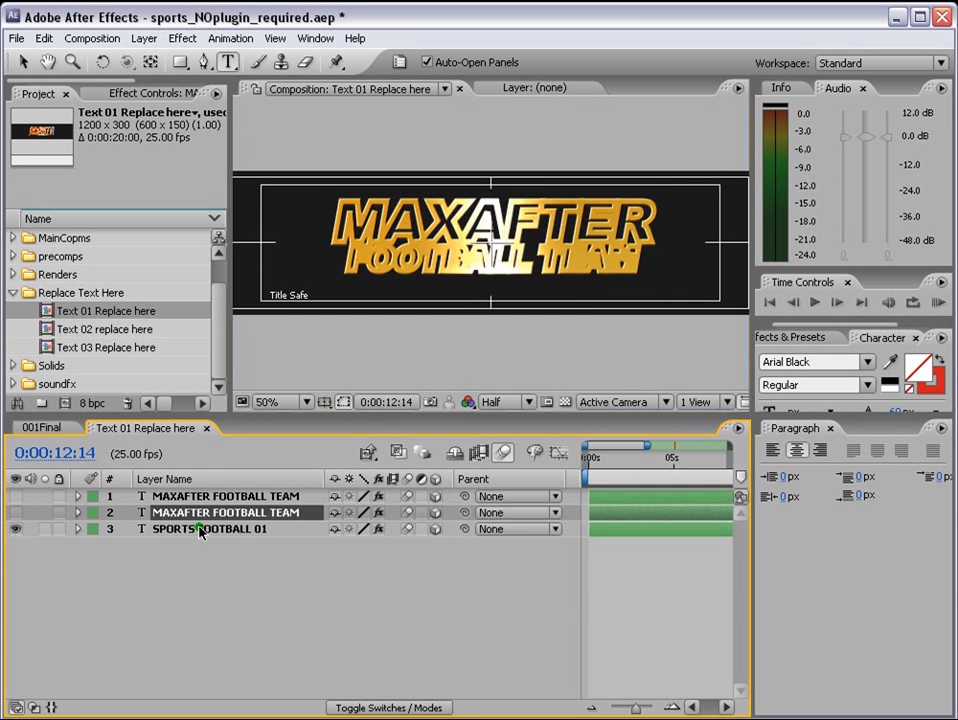
pyautogui.click(200, 530)
pyautogui.click(14, 529)
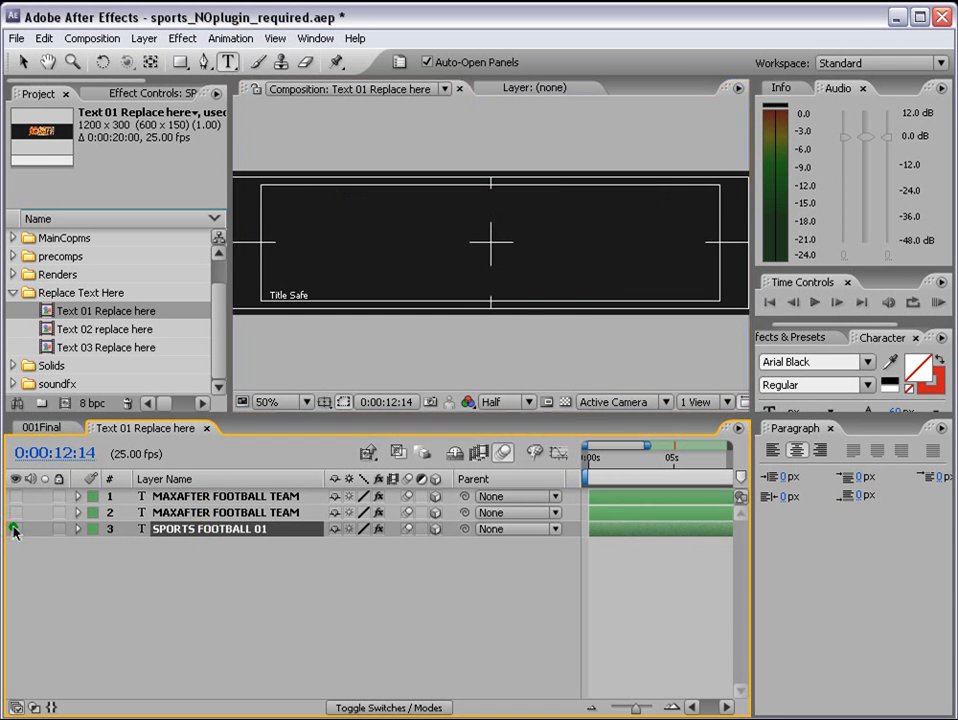
pyautogui.keyDown('shift'); pyautogui.click(15, 512); pyautogui.keyUp('shift')
pyautogui.click(16, 530)
pyautogui.click(19, 497)
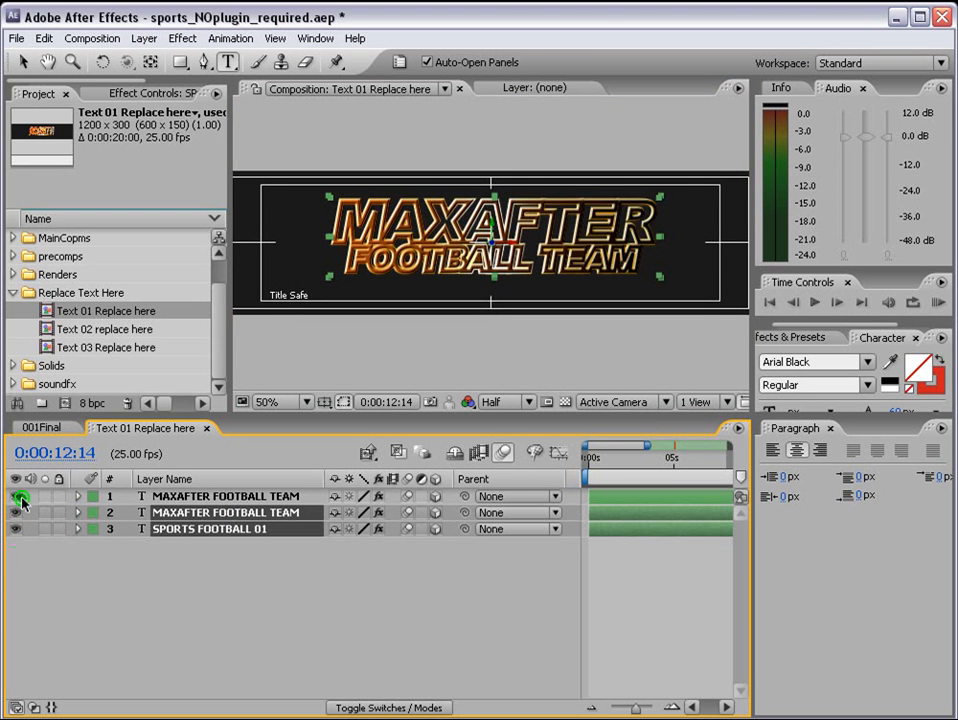
# - Check the title in the 001Final composition, and open the Text 02 replace here composition
pyautogui.moveTo(215, 309); pyautogui.dragTo(214, 278)
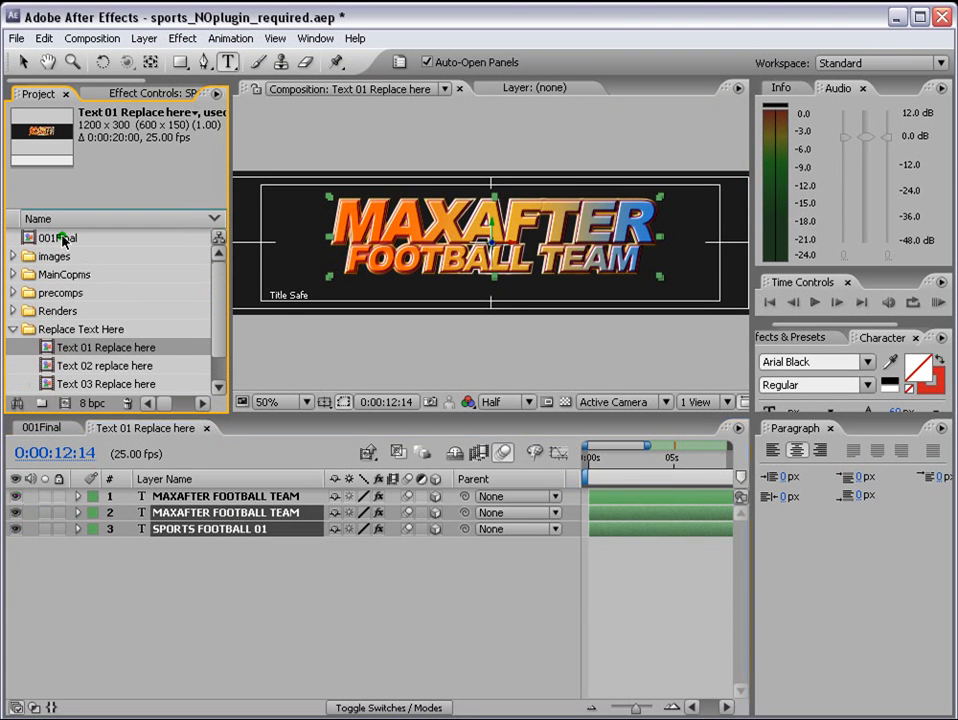
pyautogui.doubleClick(63, 238)
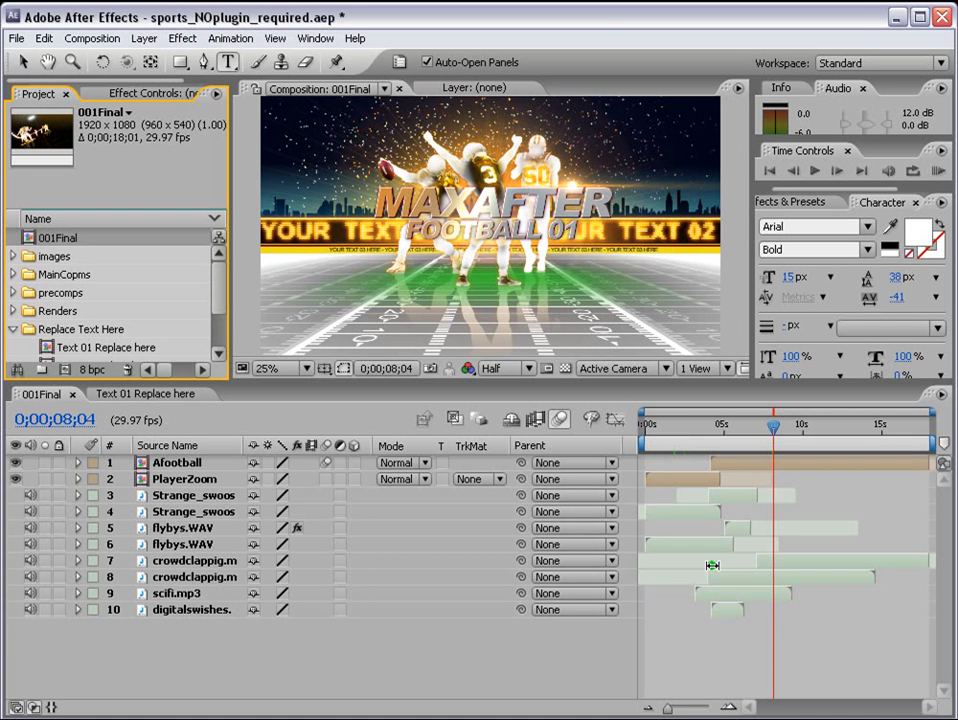
pyautogui.scroll(-2, 216, 299)
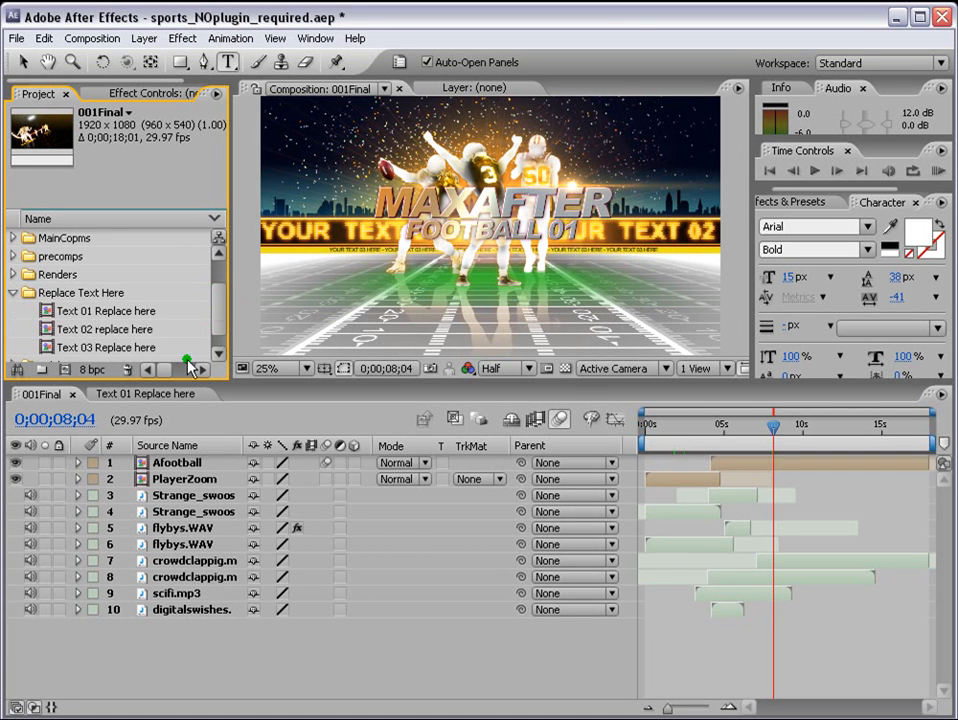
pyautogui.click(80, 333)
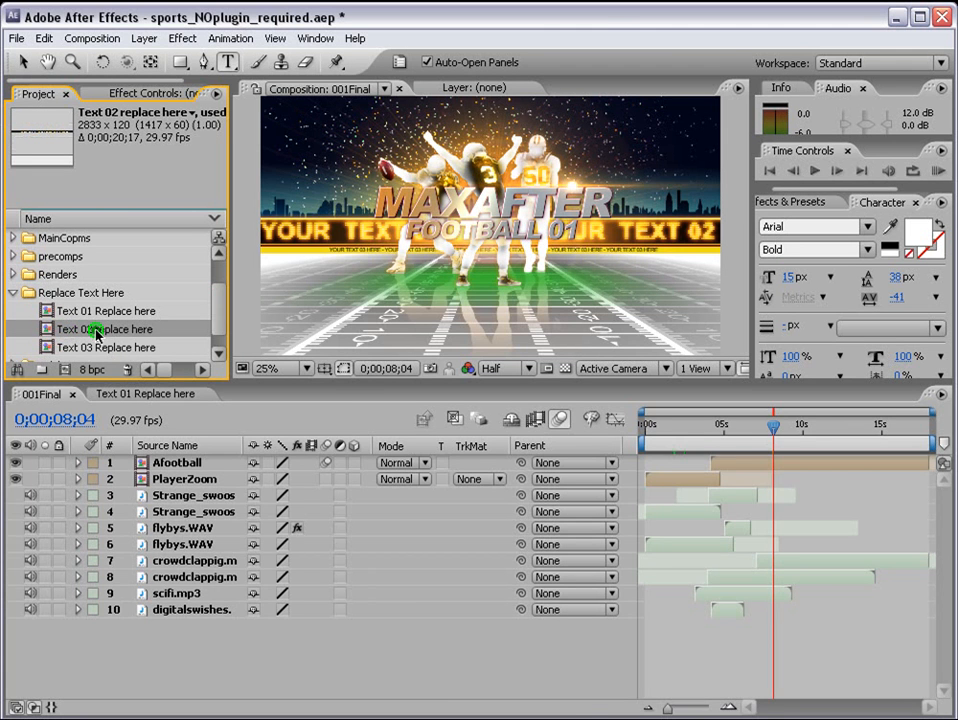
pyautogui.doubleClick(96, 333)
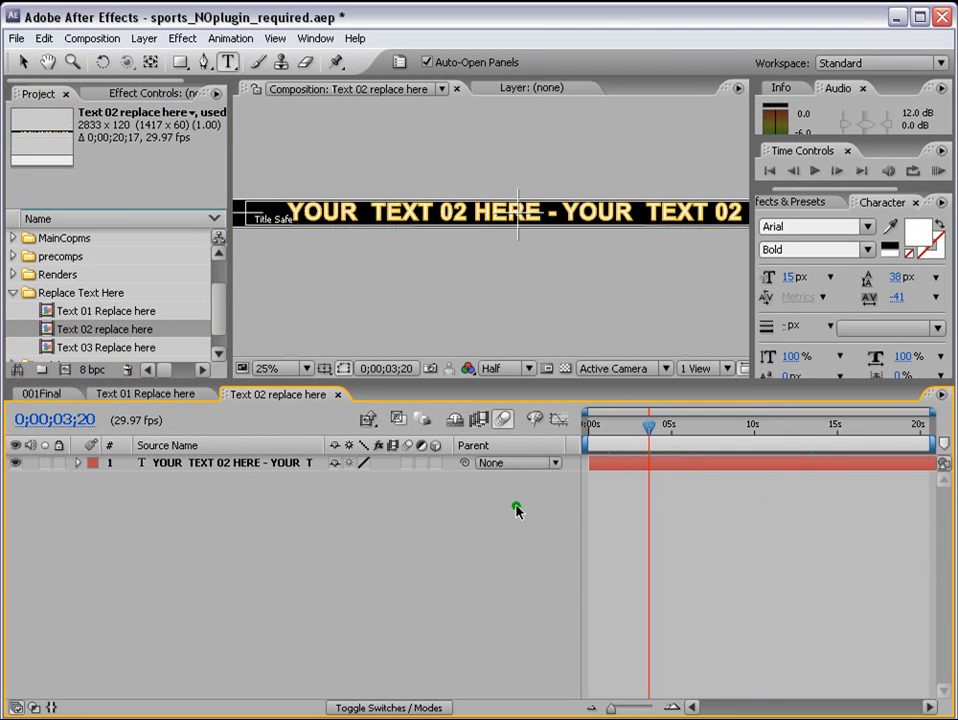
# - Replace the first YOUR TEXT 02 HERE phrase in the scrolling text layer with Maxafter here
pyautogui.click(611, 463)
pyautogui.scroll(-1, 586, 282)
pyautogui.scroll(1, 586, 282)
pyautogui.moveTo(255, 212); pyautogui.dragTo(533, 224)
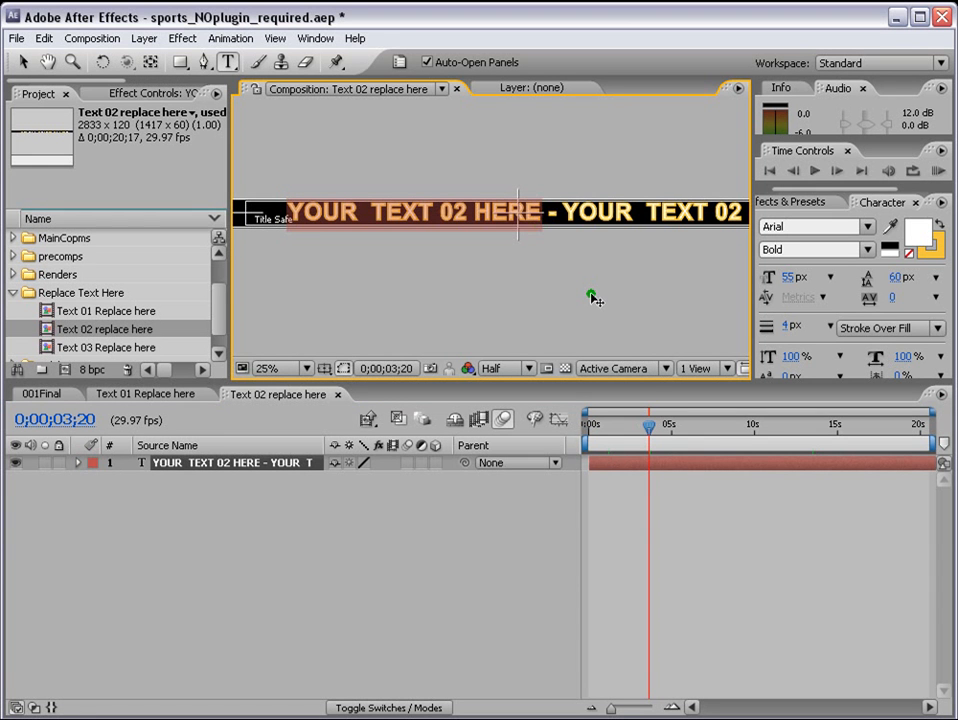
pyautogui.write('M')
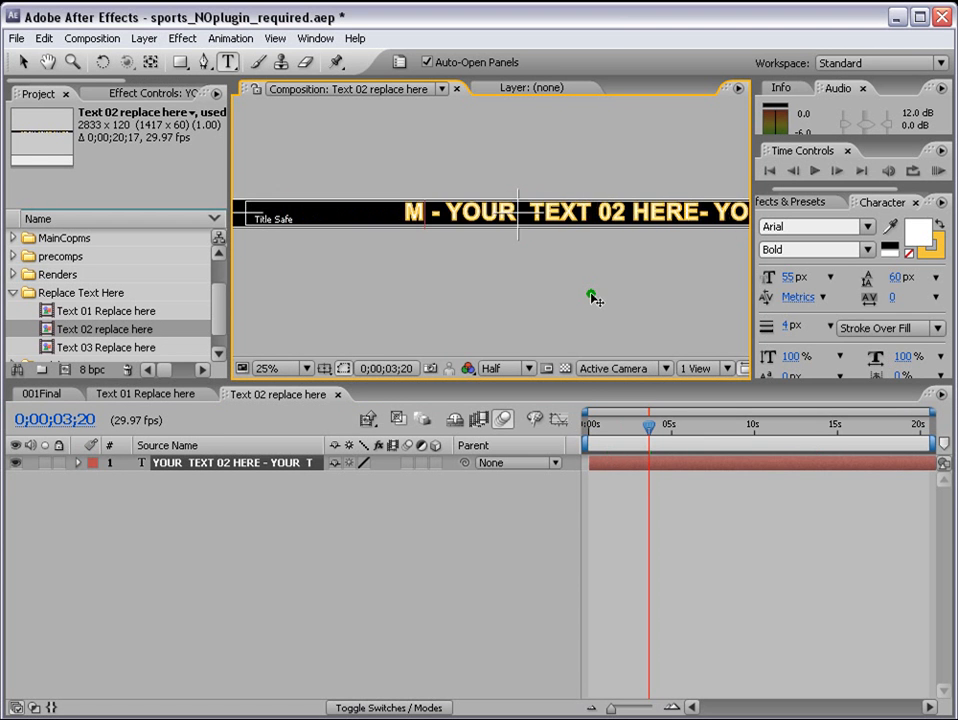
pyautogui.write('axafter')
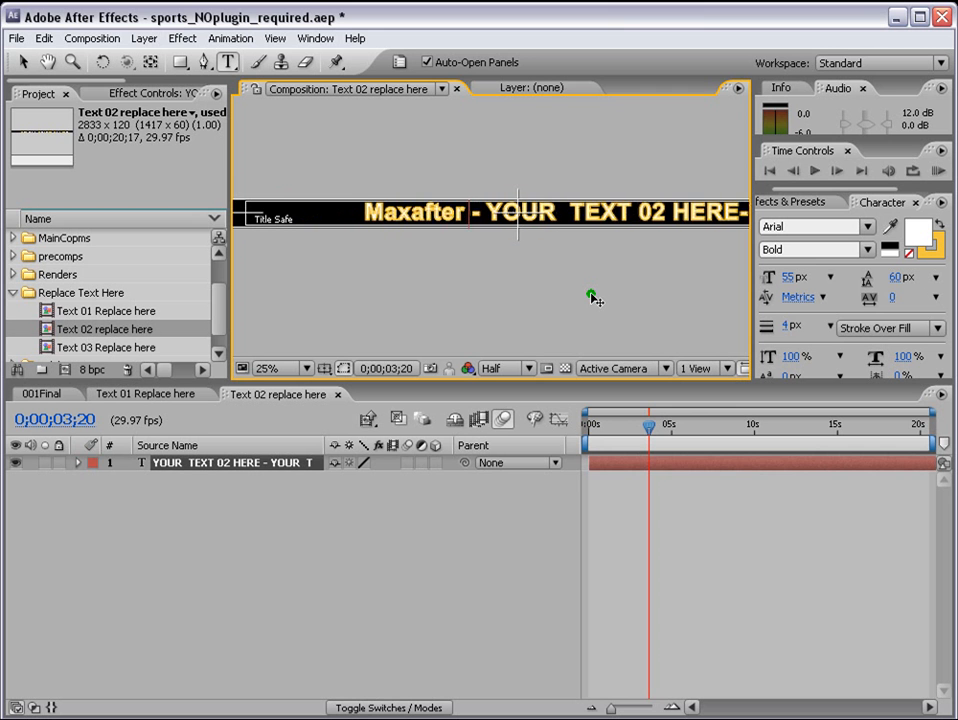
pyautogui.write(' here')
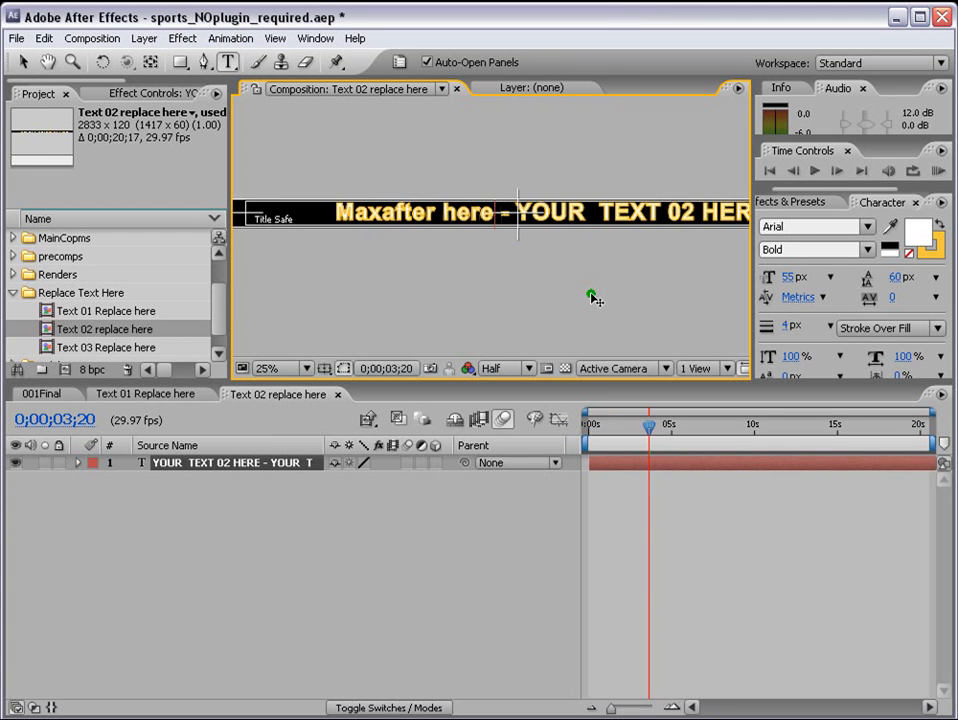
# - Copy the Maxafter here phrase and paste it over the remaining YOUR TEXT 02 HERE phrases in the same layer
pyautogui.moveTo(494, 215); pyautogui.dragTo(331, 214)
pyautogui.hotkey('ctrl', 'c')
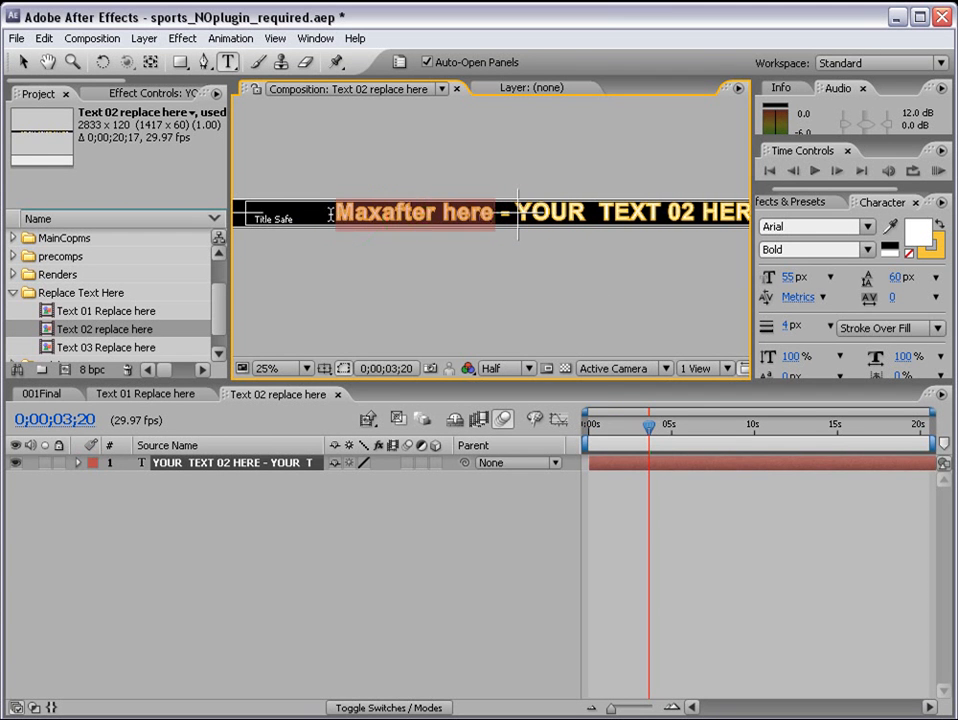
pyautogui.moveTo(518, 212); pyautogui.dragTo(740, 212)
pyautogui.moveTo(643, 428); pyautogui.dragTo(691, 427)
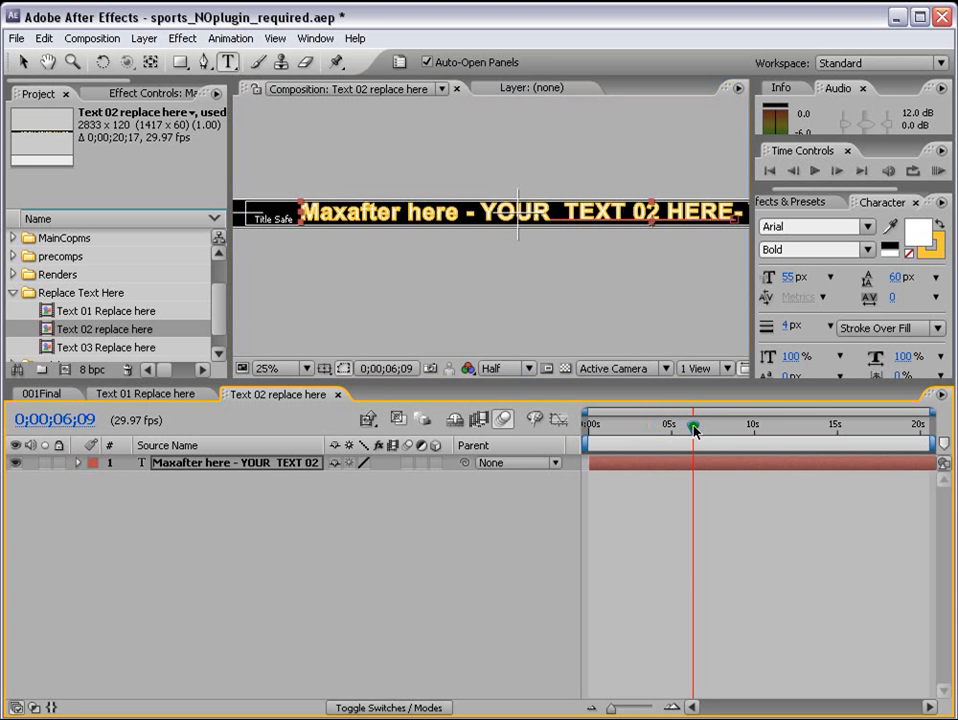
pyautogui.click(751, 424)
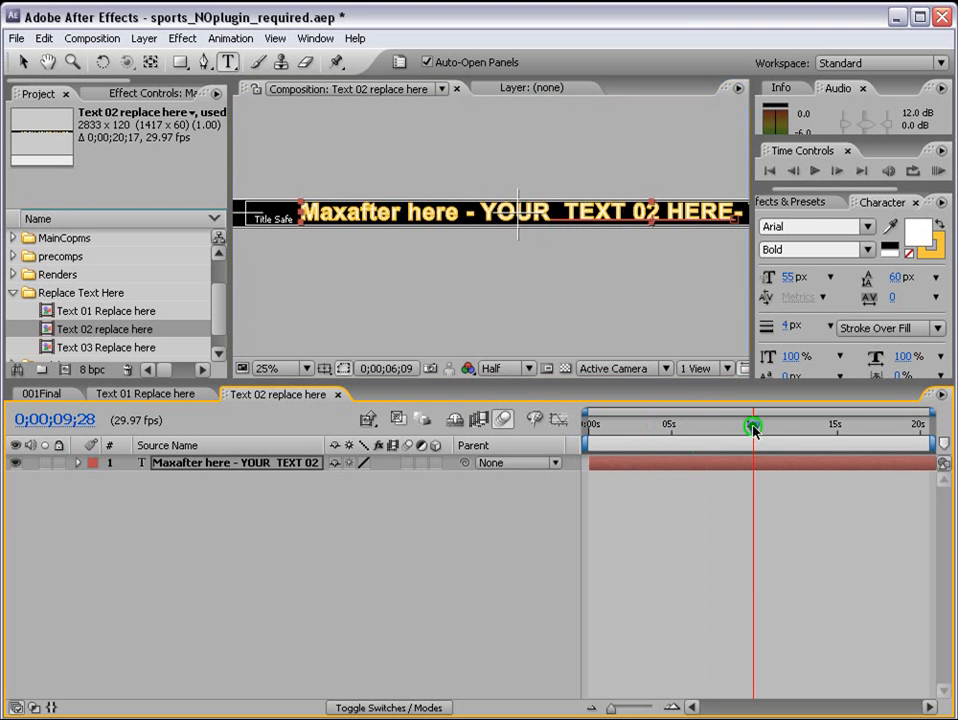
pyautogui.moveTo(433, 212); pyautogui.dragTo(690, 221)
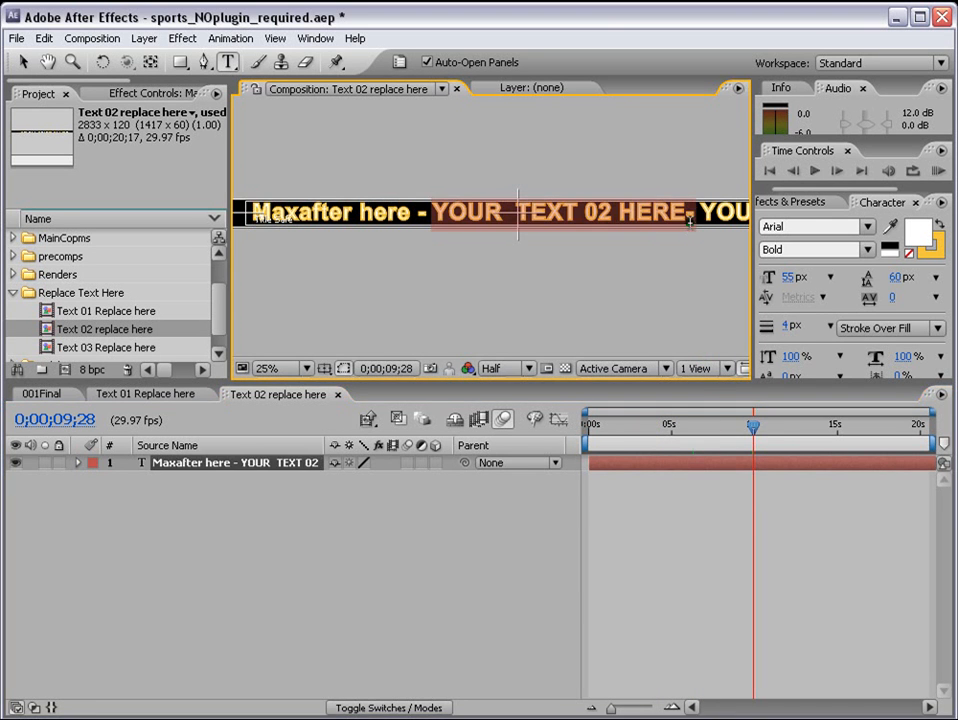
pyautogui.hotkey('ctrl', 'v')
pyautogui.moveTo(753, 426); pyautogui.dragTo(869, 426)
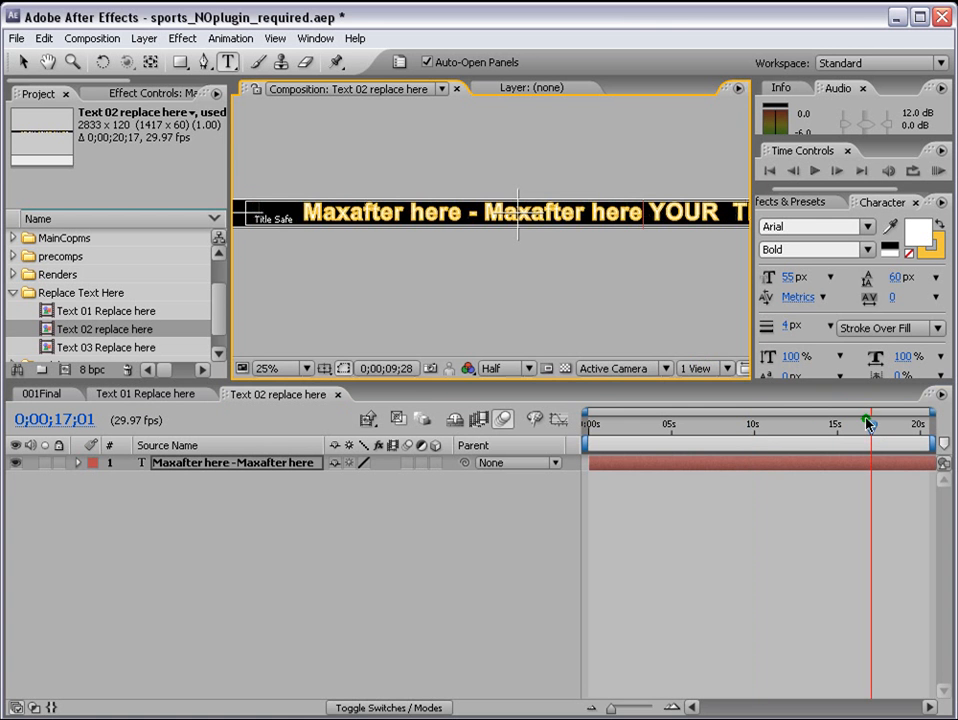
pyautogui.moveTo(556, 211); pyautogui.dragTo(930, 232)
pyautogui.hotkey('ctrl', 'v')
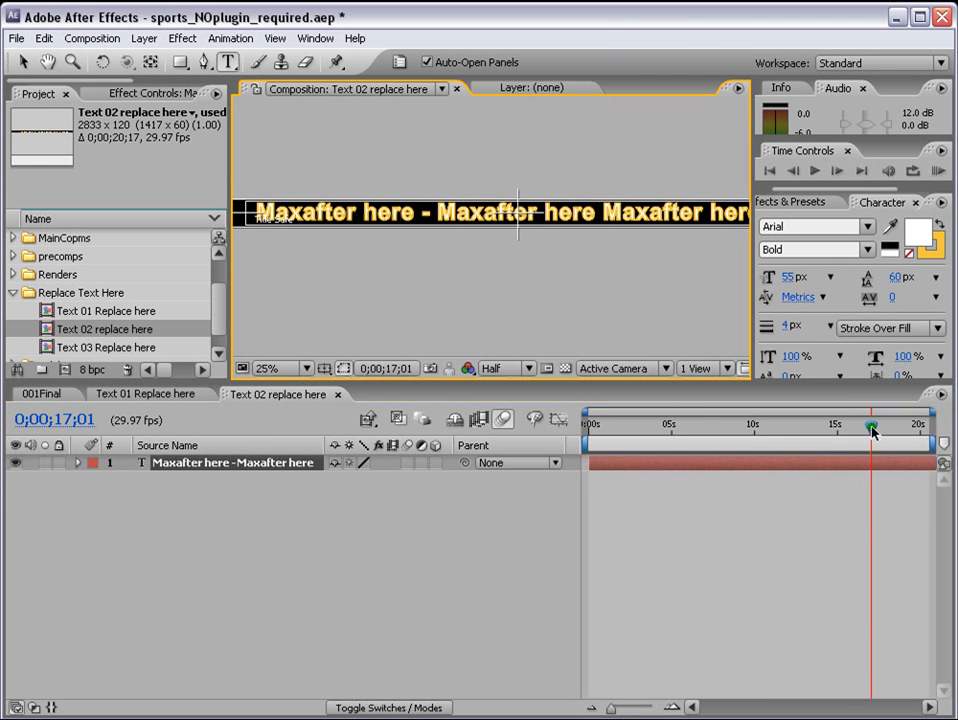
# - Scrub through the Text 02 composition and reveal the text layer's Position keyframes to examine its scrolling motion
pyautogui.moveTo(870, 427); pyautogui.dragTo(915, 427)
pyautogui.click(680, 528)
pyautogui.moveTo(635, 426); pyautogui.dragTo(712, 423)
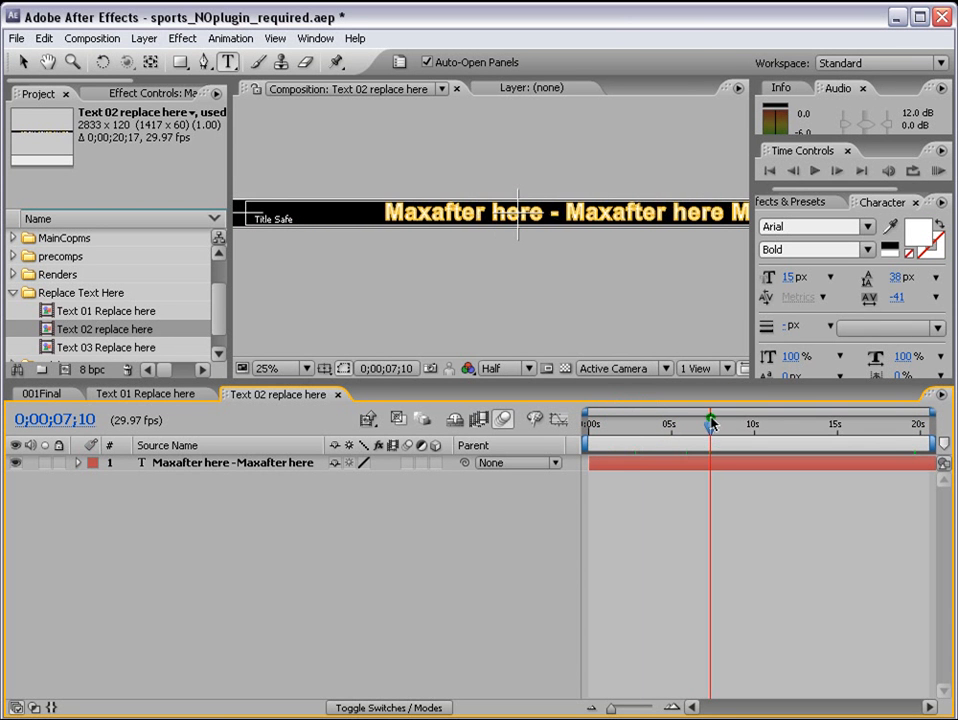
pyautogui.click(627, 461)
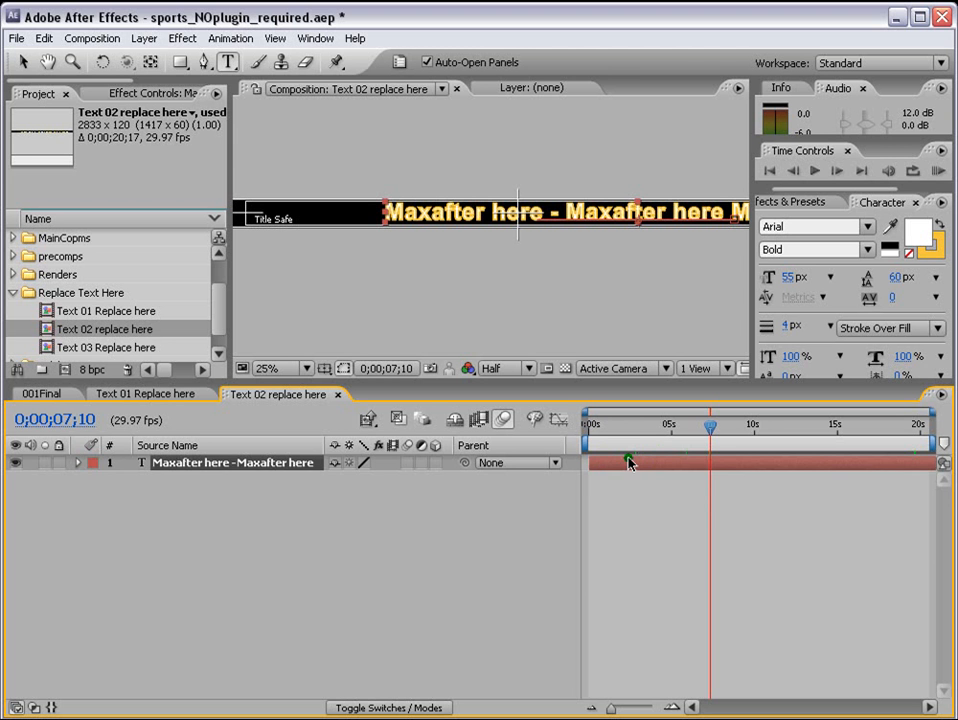
pyautogui.press('p')
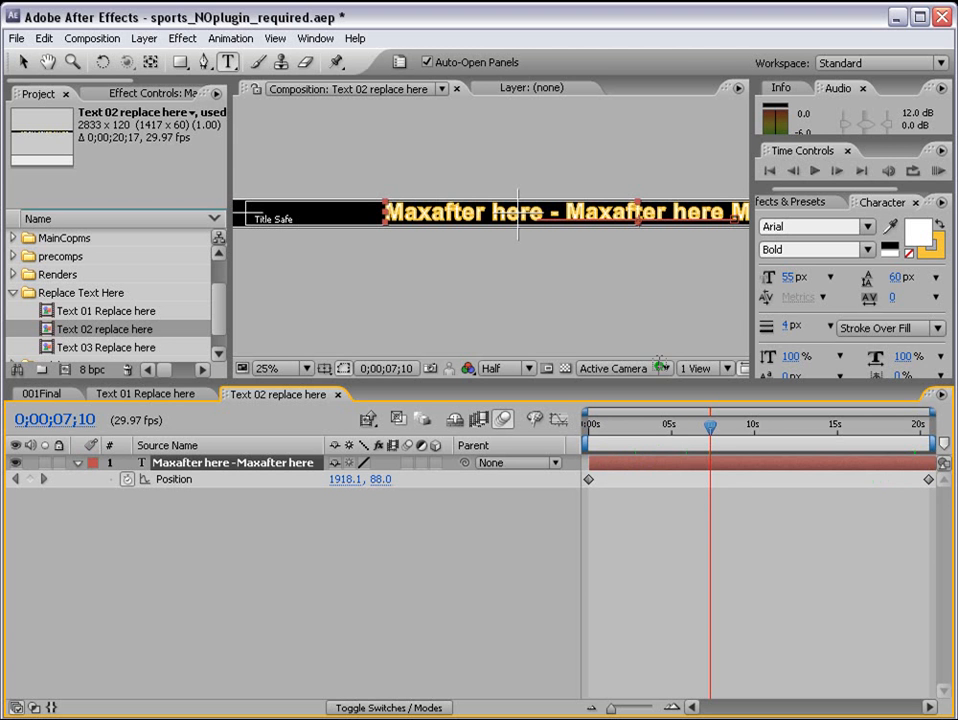
pyautogui.moveTo(641, 423); pyautogui.dragTo(795, 427)
pyautogui.click(695, 545)
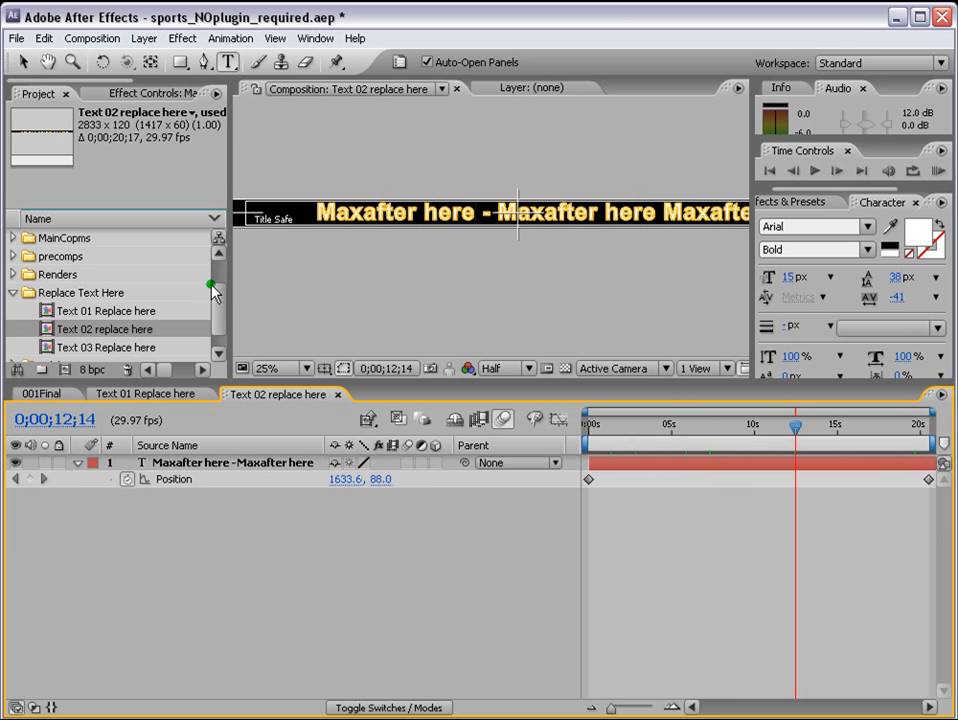
# - Open the 001Final composition and inspect the scrolling banner texts behind the title up close
pyautogui.moveTo(213, 290); pyautogui.dragTo(214, 248)
pyautogui.doubleClick(43, 237)
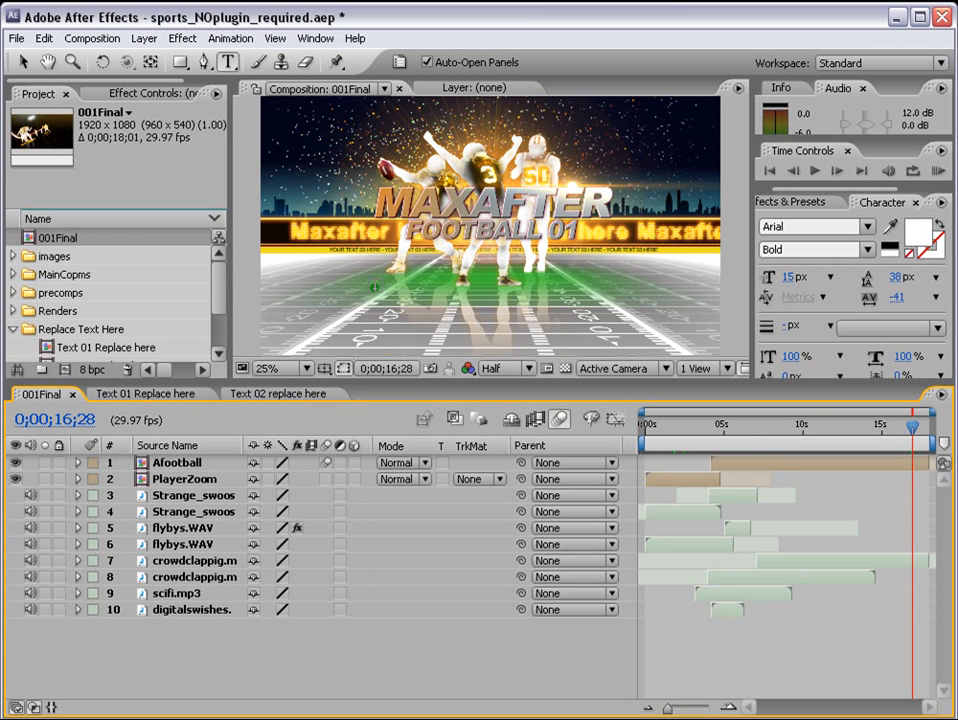
pyautogui.press('.')
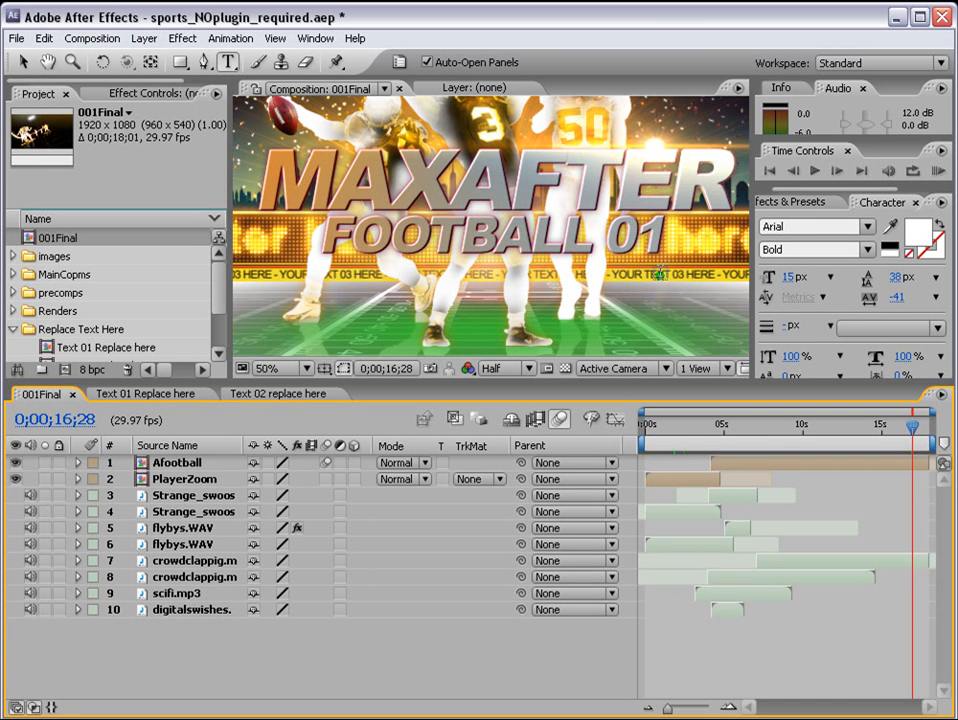
pyautogui.press(',')
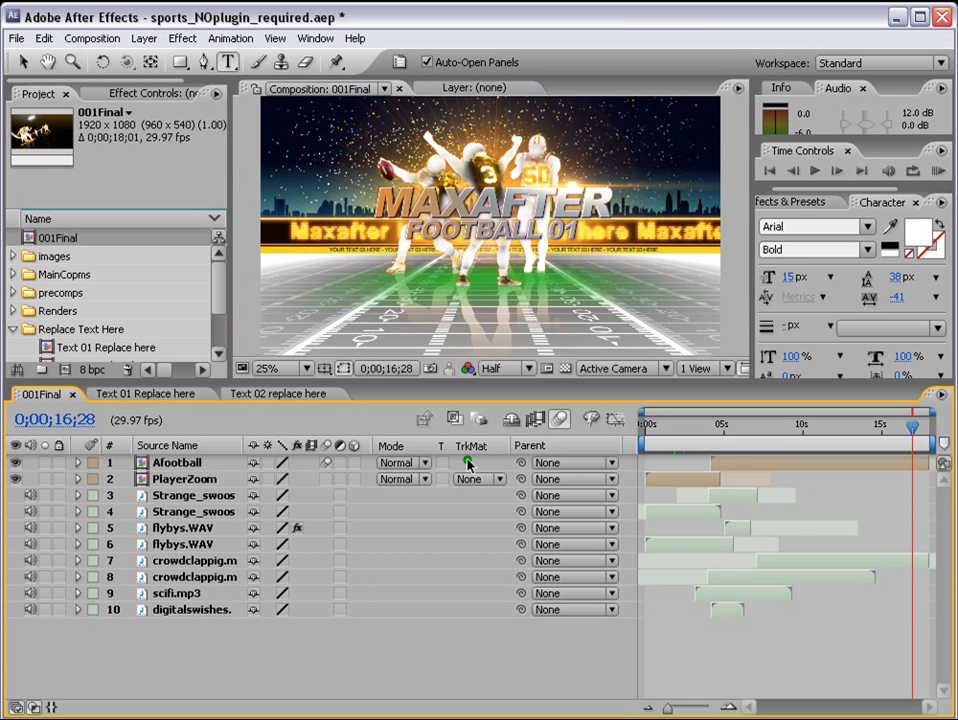
# - Open the Text 03 Replace here composition and replace the first YOUR TEXT 03 HERE phrase with Maxafter here
pyautogui.click(219, 318)
pyautogui.doubleClick(124, 311)
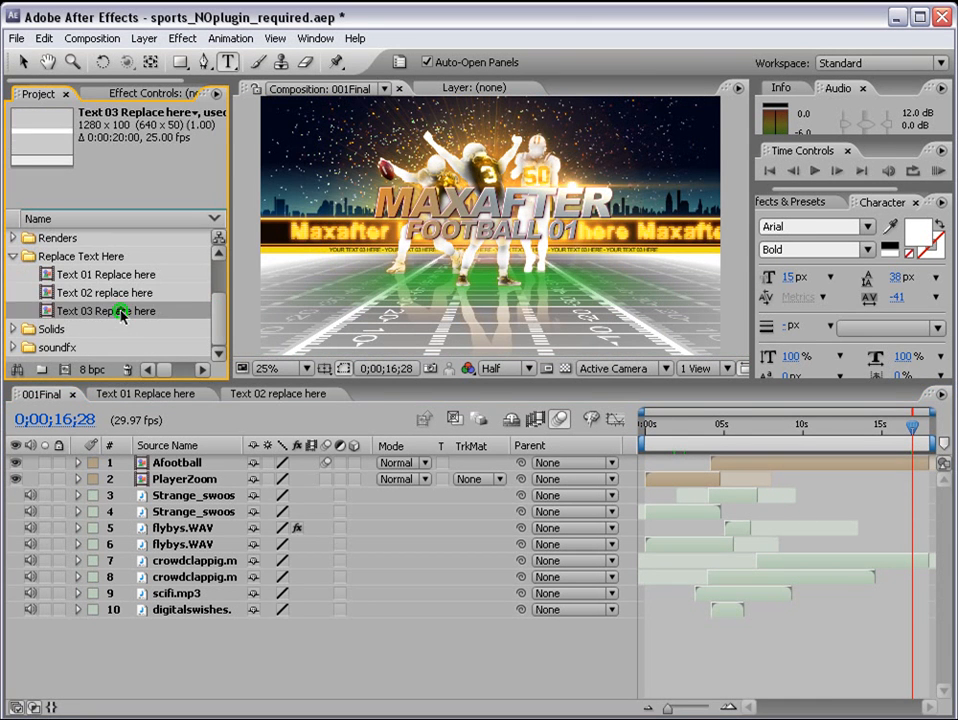
pyautogui.press(',')
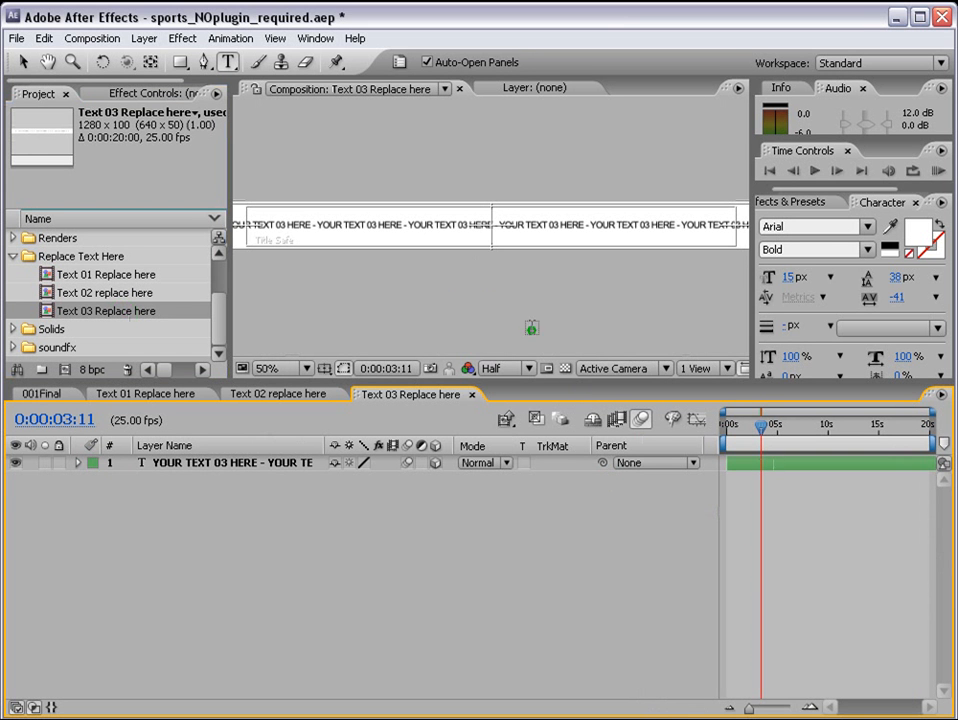
pyautogui.moveTo(396, 267); pyautogui.dragTo(554, 282)
pyautogui.scroll(1, 530, 280)
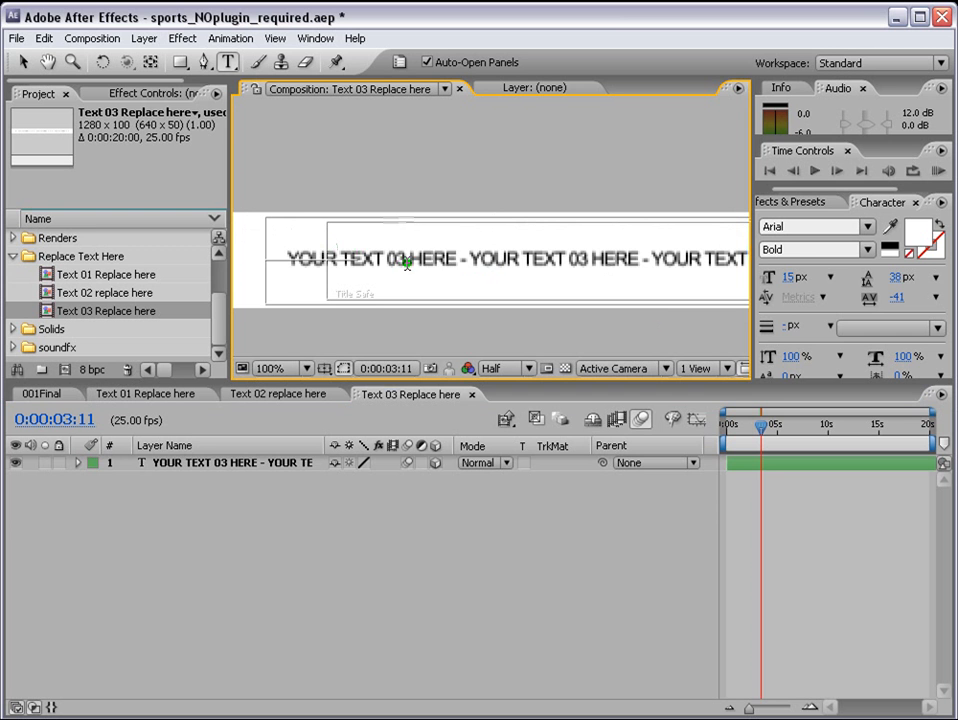
pyautogui.moveTo(455, 259); pyautogui.dragTo(289, 259)
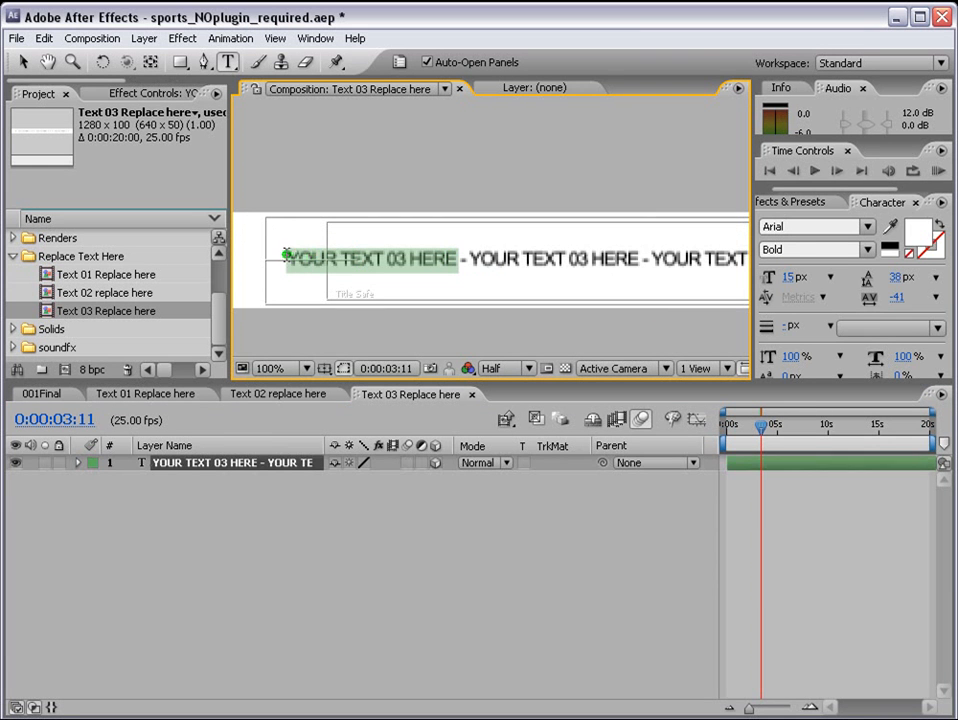
pyautogui.write('Maxafter')
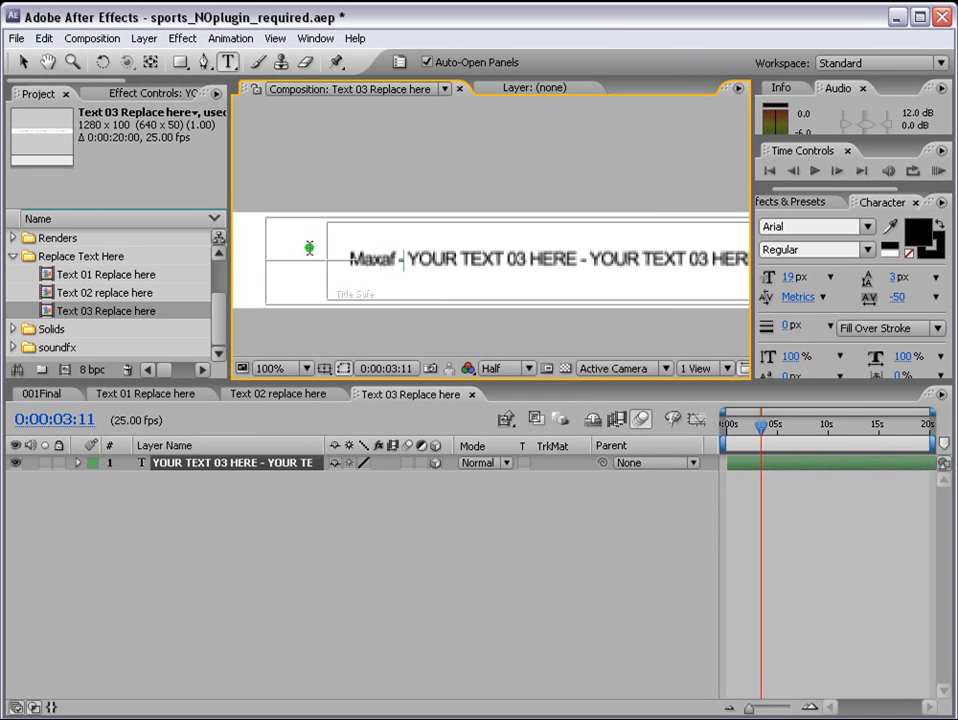
pyautogui.write(' here')
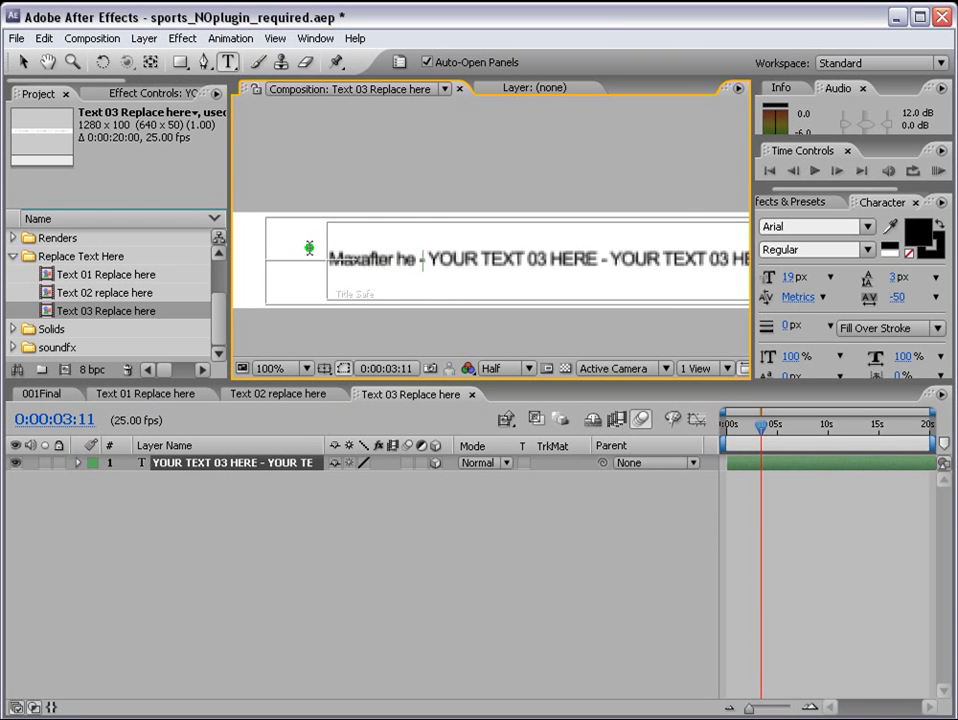
pyautogui.click(877, 533)
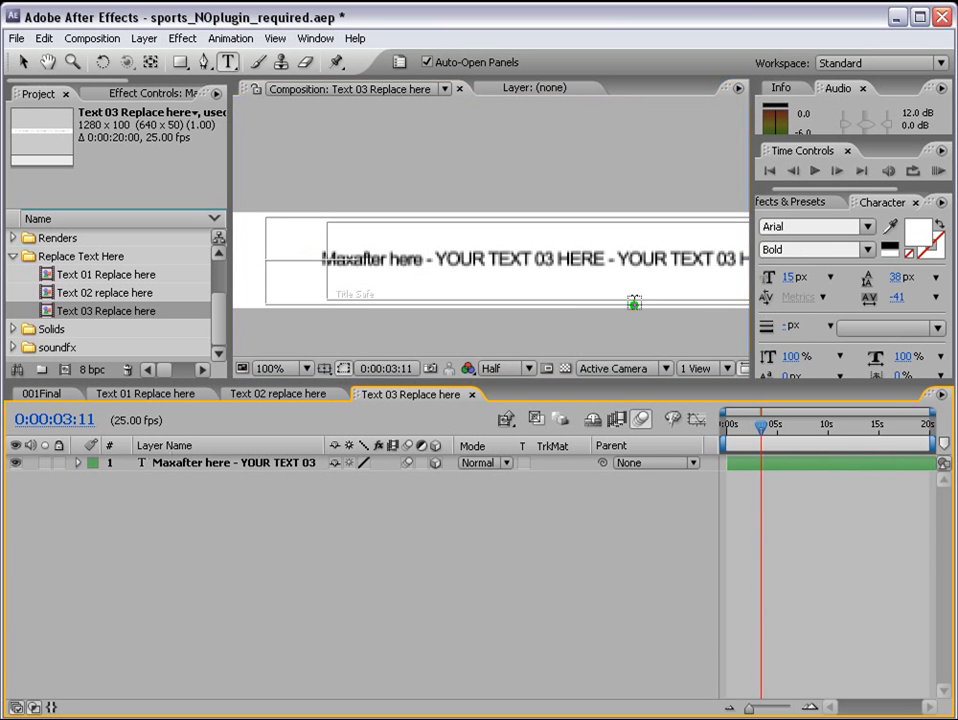
# - Set the preview resolution to Full and replace the second YOUR TEXT 03 HERE phrase with Maxafetr
pyautogui.click(497, 372)
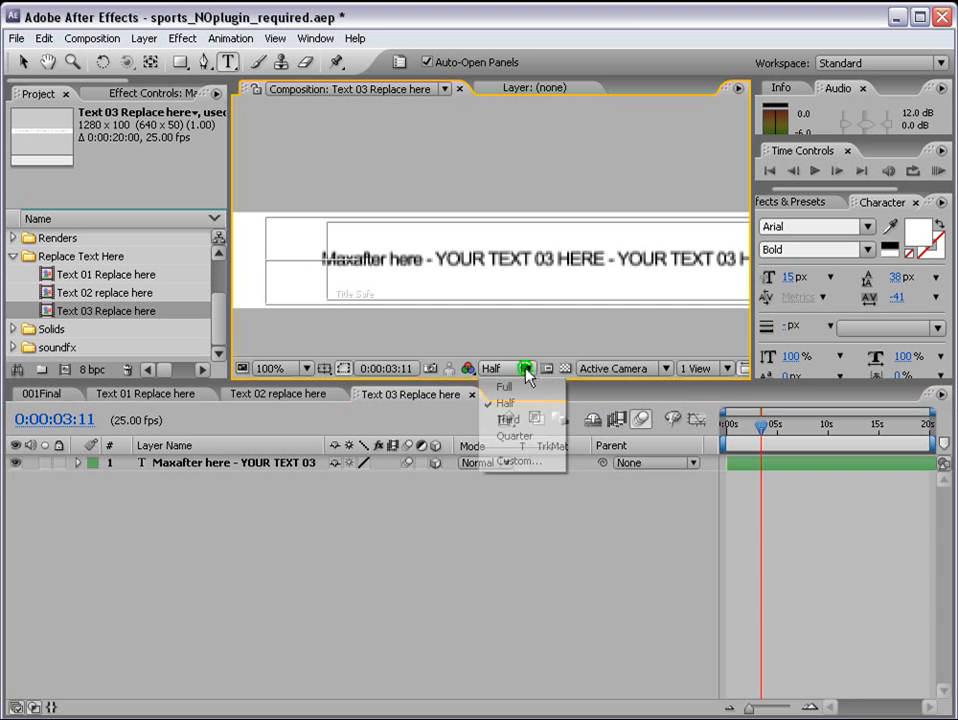
pyautogui.click(516, 384)
pyautogui.moveTo(435, 259); pyautogui.dragTo(748, 259)
pyautogui.write('Maxafetr')
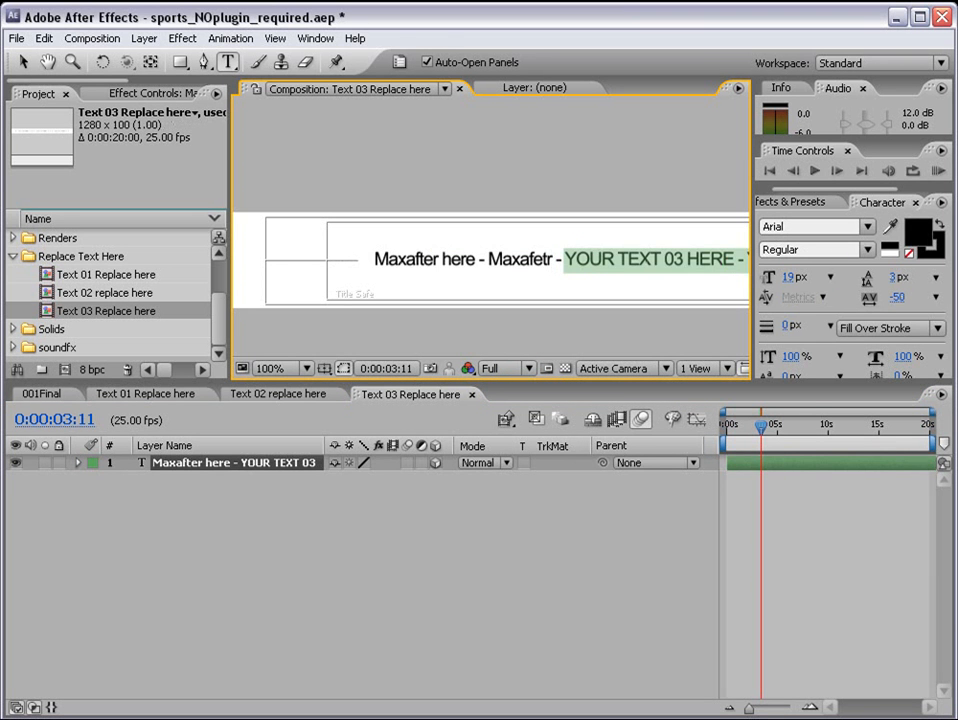
# - Overwrite the remaining YOUR TEXT 03 HERE phrases with random filler letters ending in dasdassaddasdass and close the Paragraph panel
pyautogui.click(565, 259)
pyautogui.write('a')
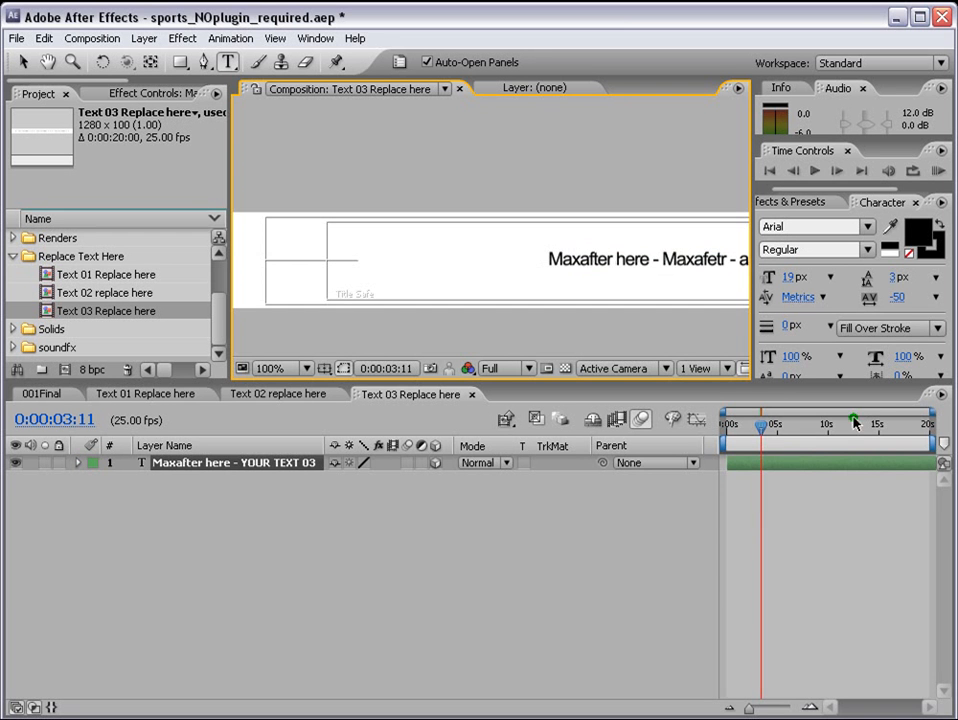
pyautogui.write('s')
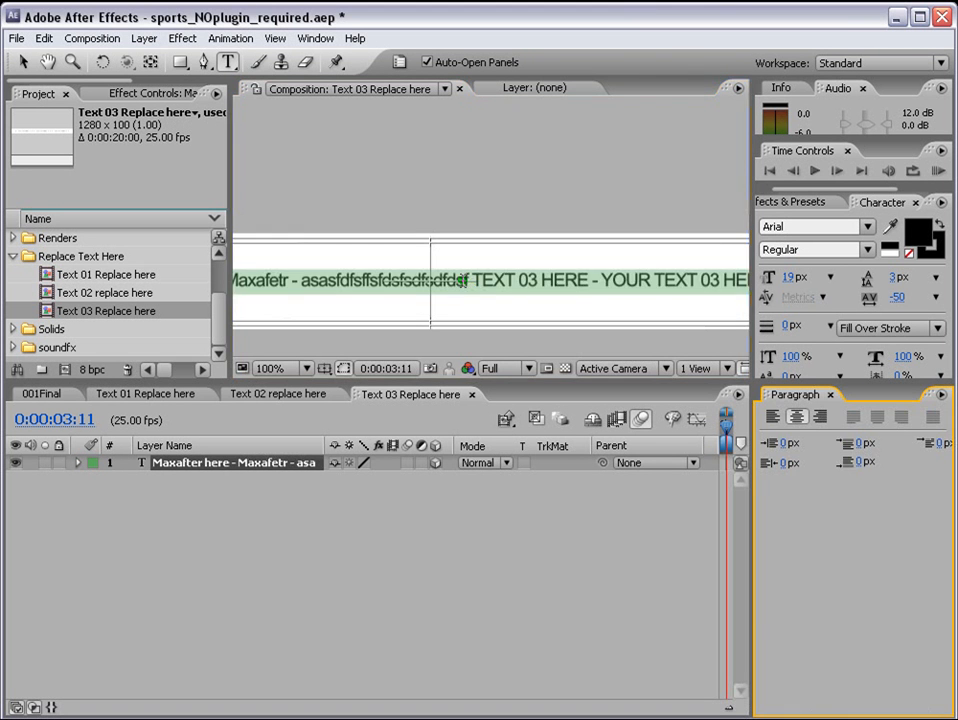
pyautogui.moveTo(466, 282); pyautogui.dragTo(748, 282)
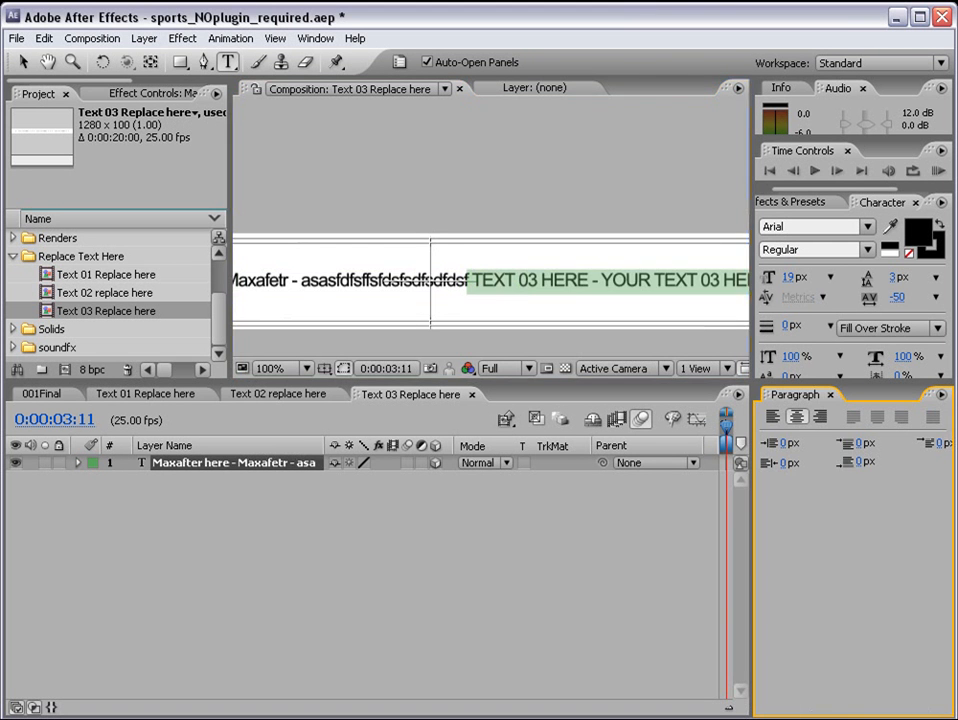
pyautogui.write('dasdassaddasdass')
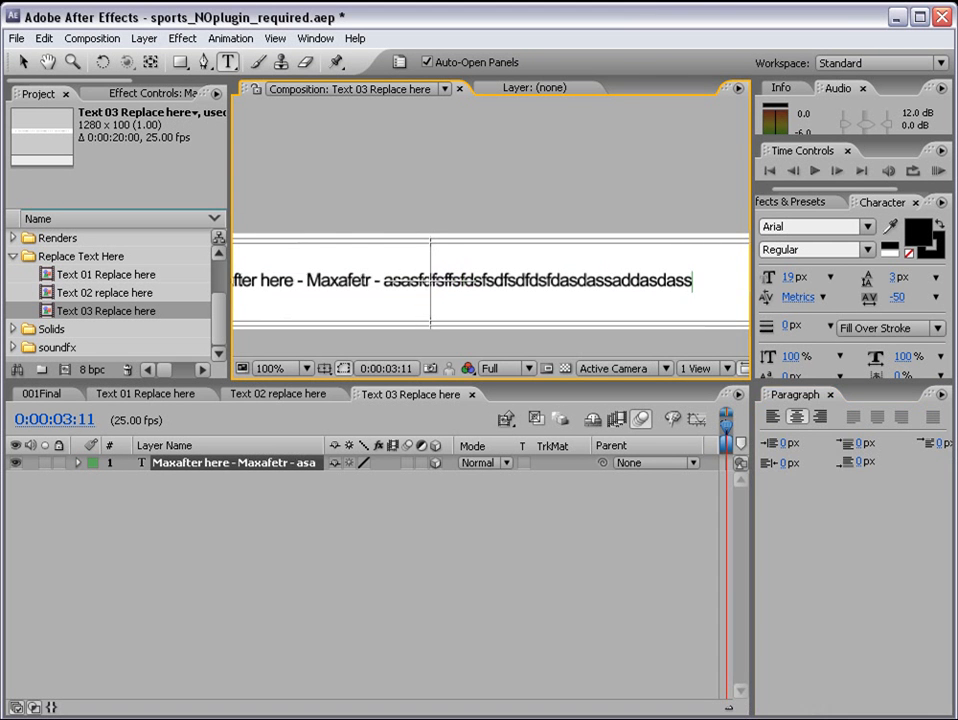
pyautogui.click(620, 522)
pyautogui.scroll(-1, 509, 267)
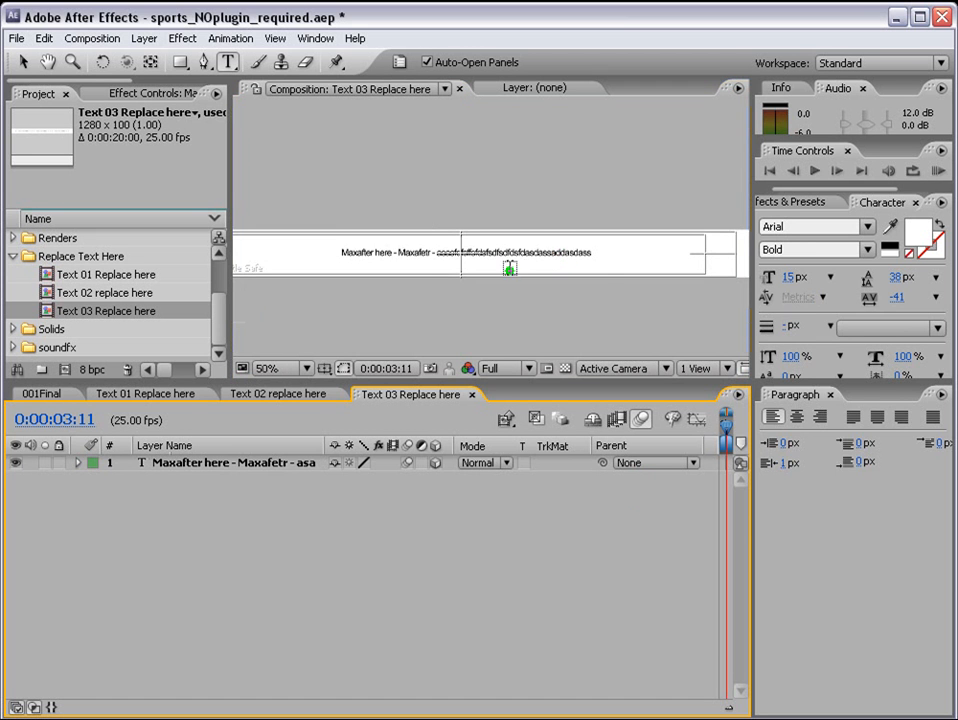
pyautogui.click(829, 394)
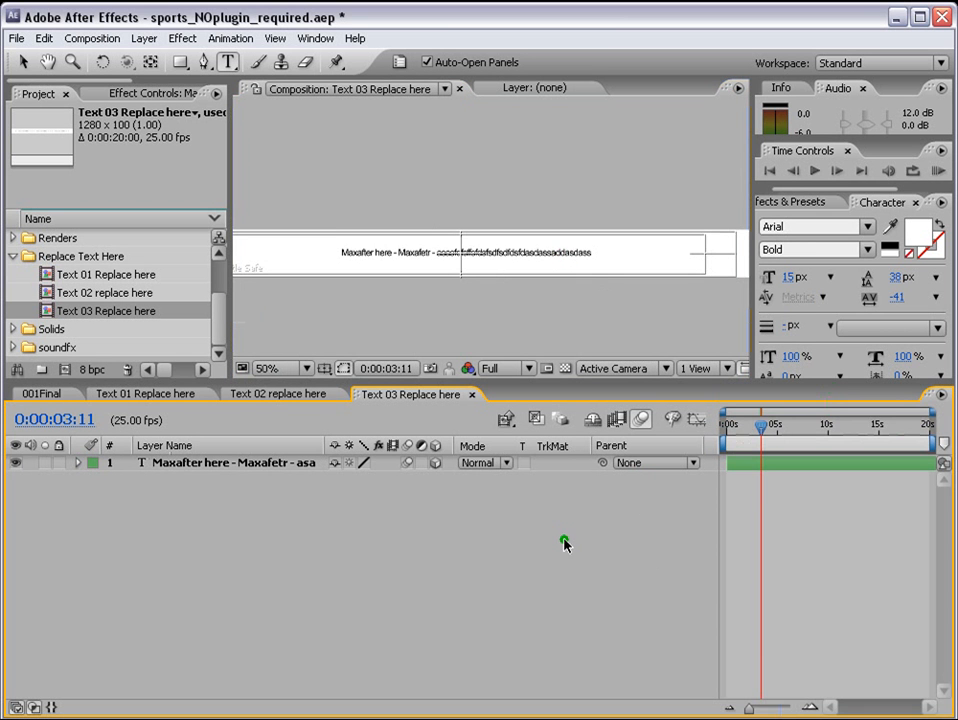
pyautogui.scroll(1, 578, 253)
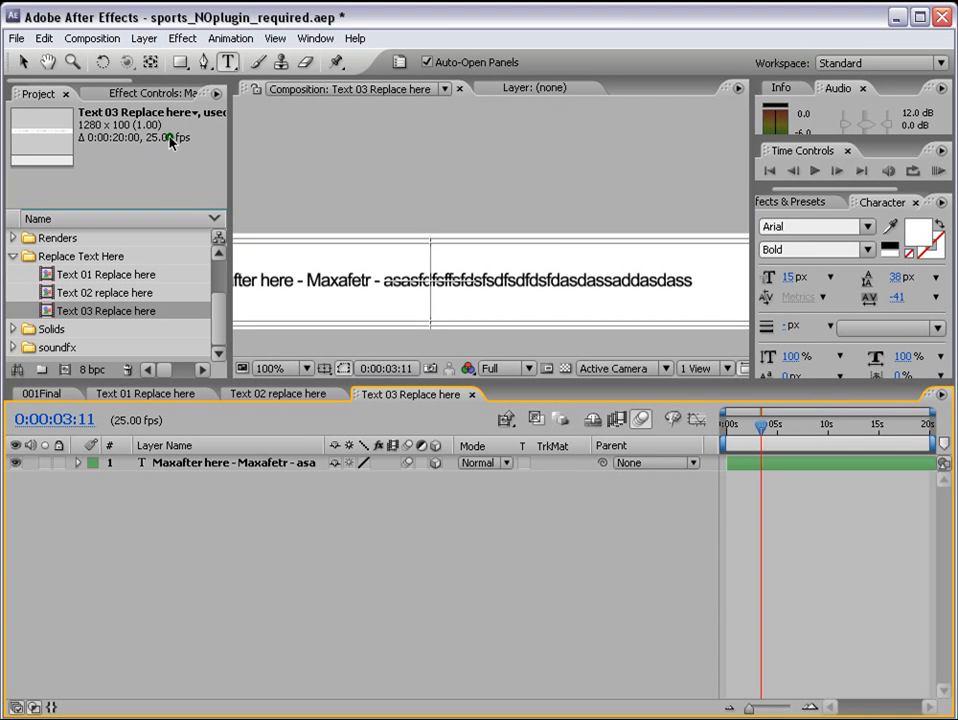
# - Open the 001Final composition and inspect the new Text 03 wording in the thin banner below the title
pyautogui.click(218, 303)
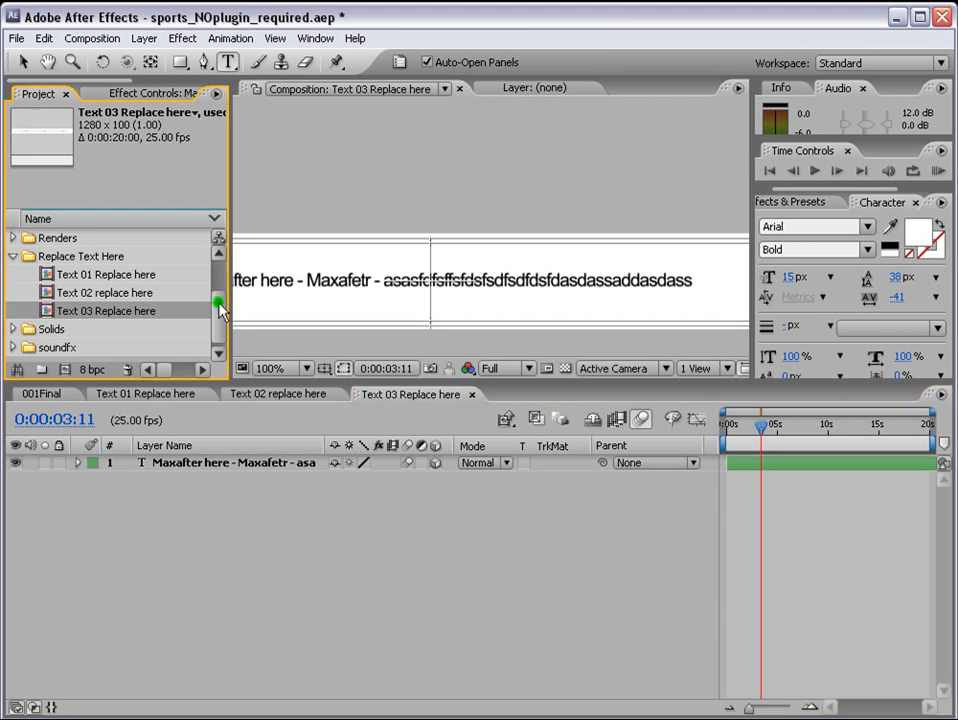
pyautogui.moveTo(222, 311); pyautogui.dragTo(222, 242)
pyautogui.doubleClick(62, 238)
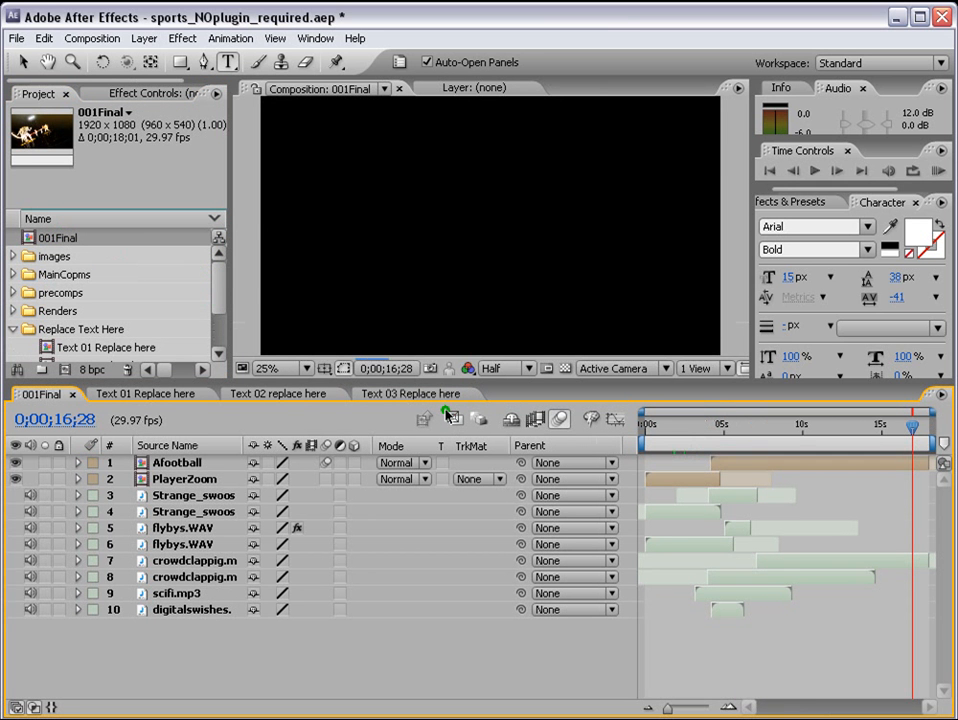
pyautogui.scroll(1, 400, 172)
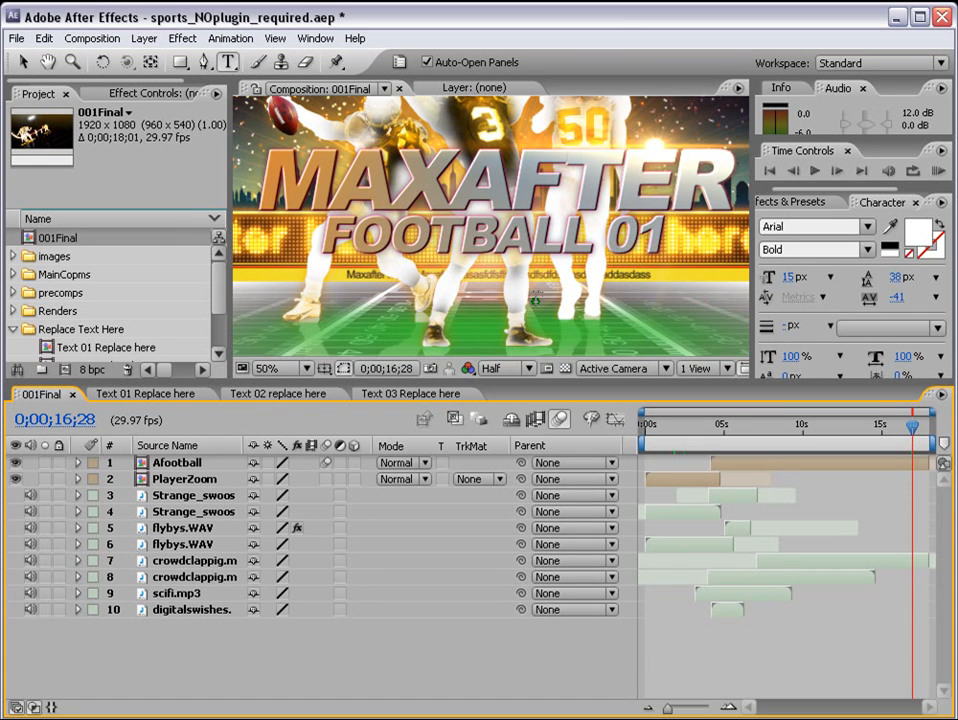
pyautogui.press(',')
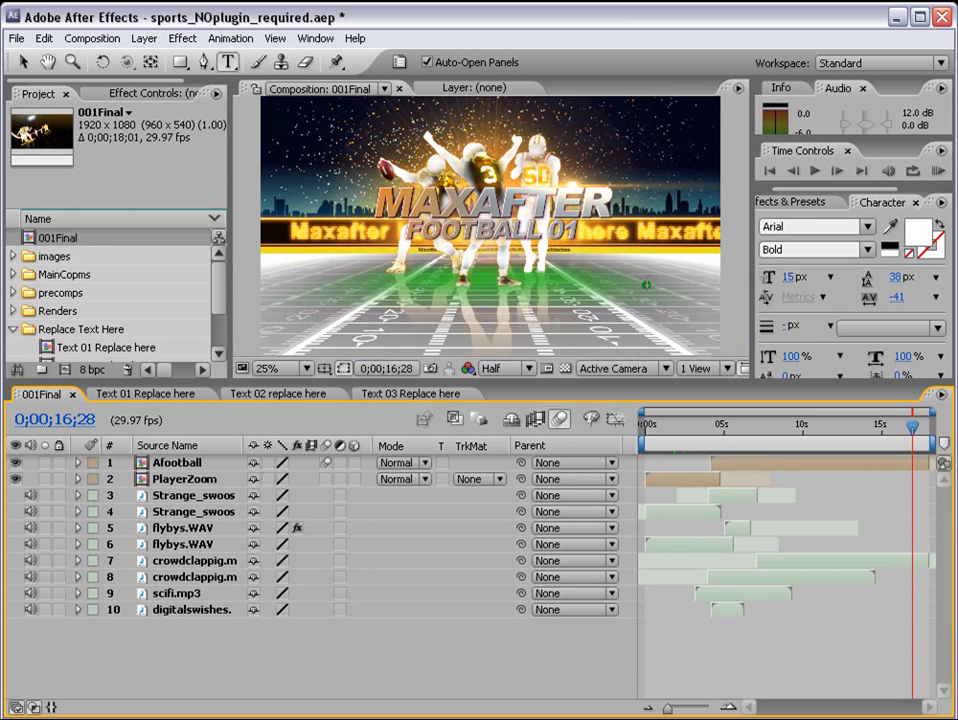
pyautogui.click(742, 646)
pyautogui.click(697, 548)
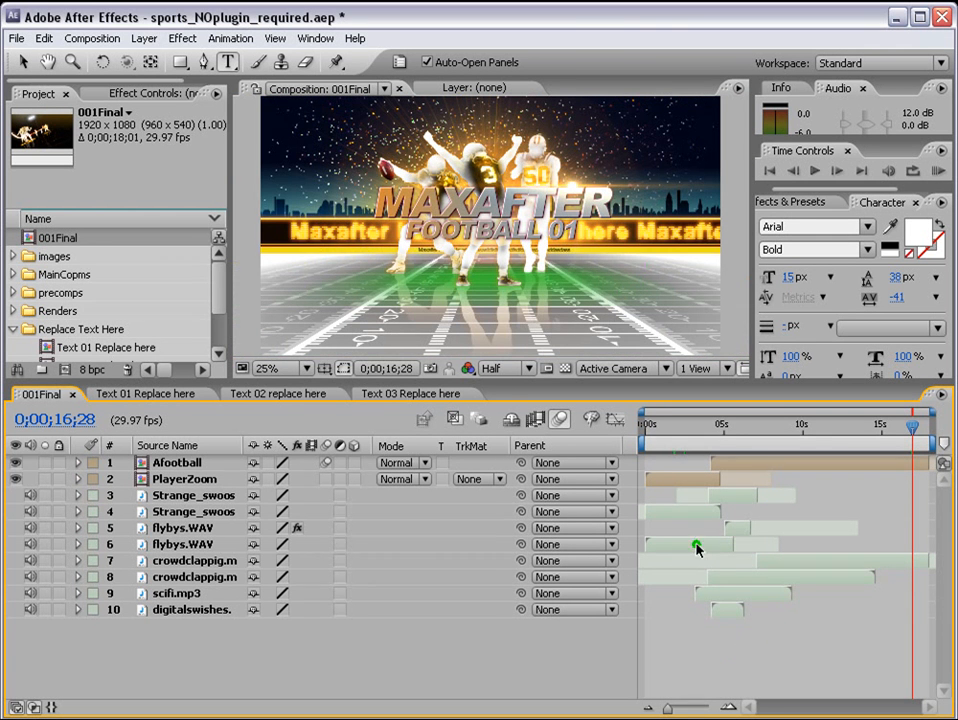
# - Set the 001Final preview resolution to Full and compare the title and banner texts up close and in full frame
pyautogui.click(499, 369)
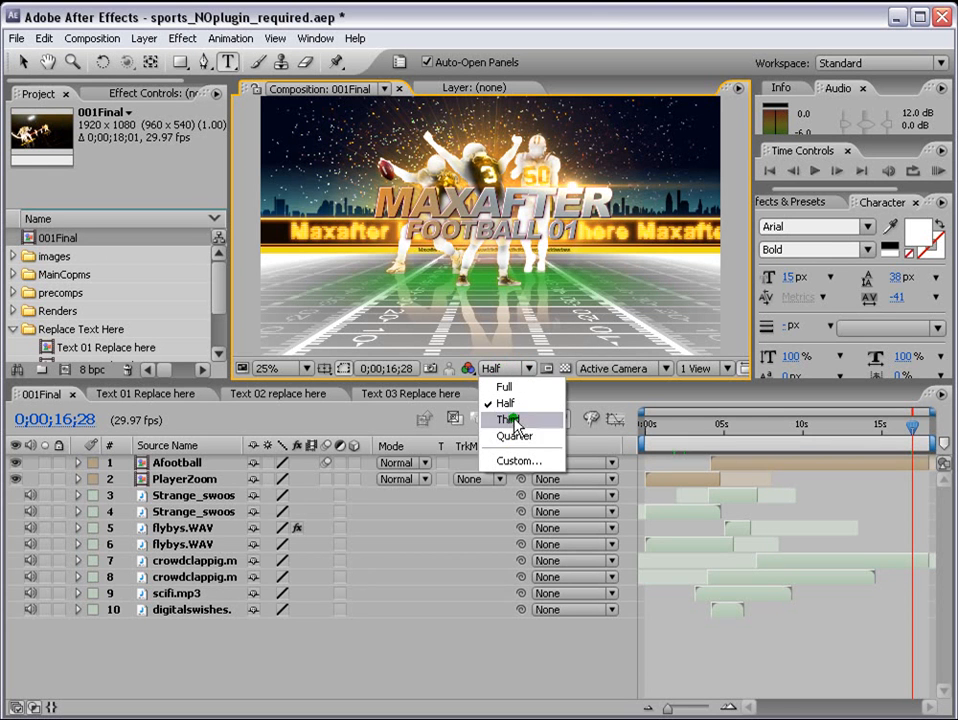
pyautogui.click(508, 369)
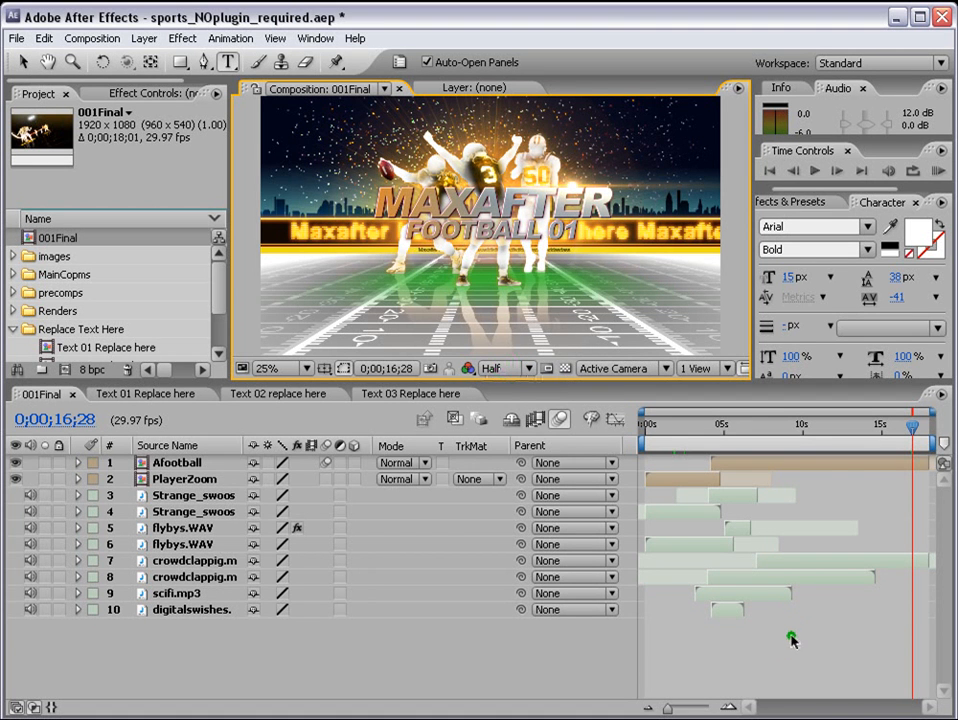
pyautogui.scroll(2, 490, 202)
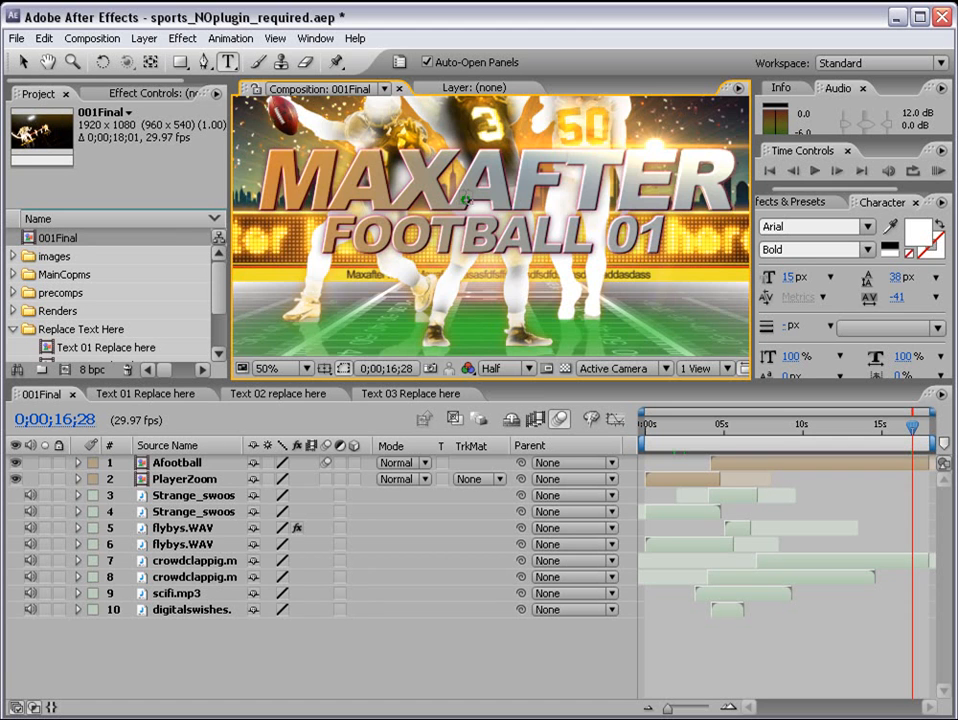
pyautogui.scroll(-2, 466, 197)
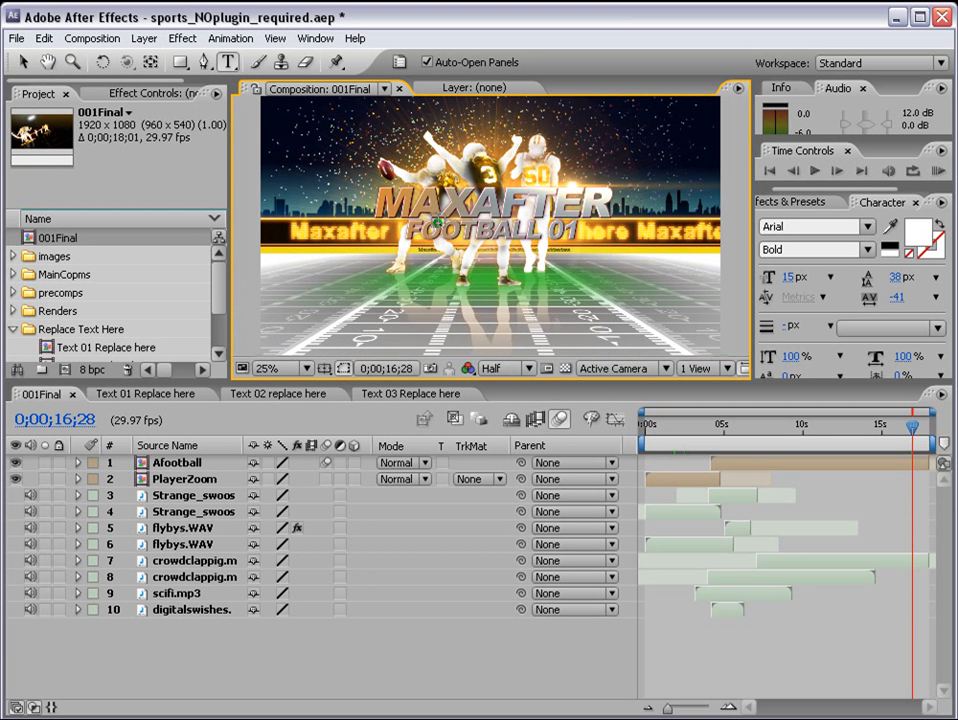
pyautogui.scroll(2, 493, 231)
pyautogui.click(529, 369)
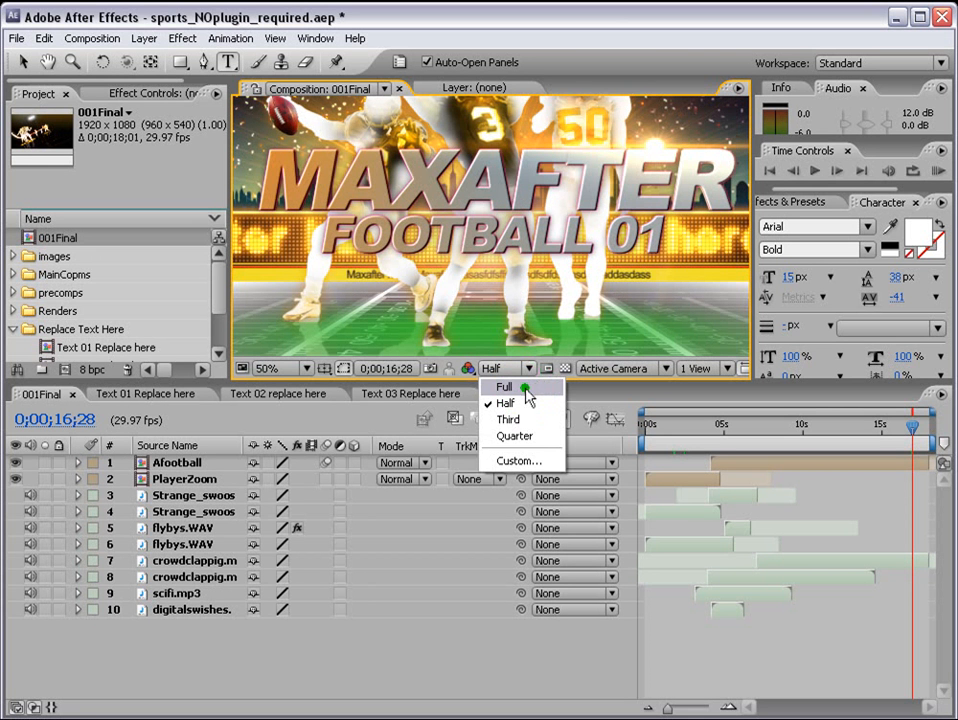
pyautogui.click(526, 388)
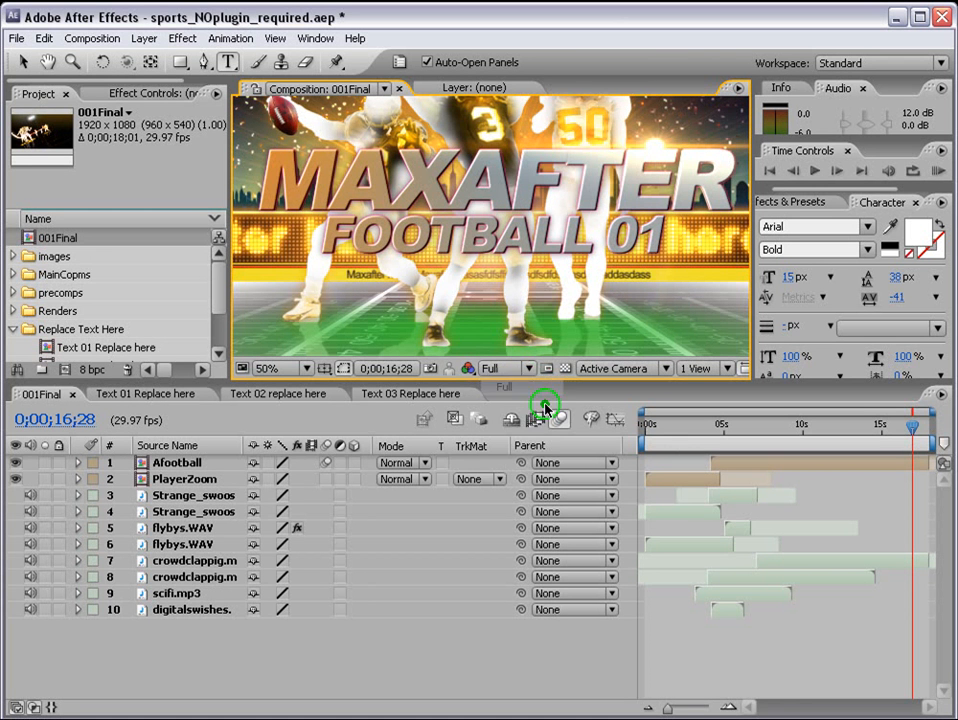
pyautogui.scroll(-2, 471, 350)
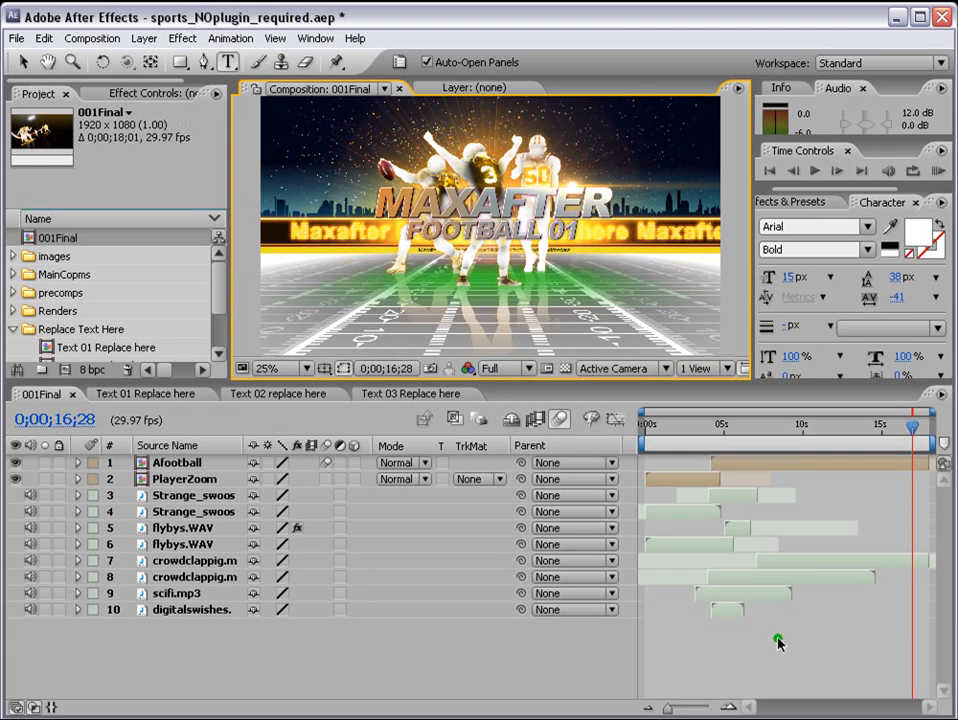
# - View the PlayerZoom shot at 0;00;02;00 in 001Final and open Afootball from the MainCopms folder at 0;00;04;12
pyautogui.click(702, 488)
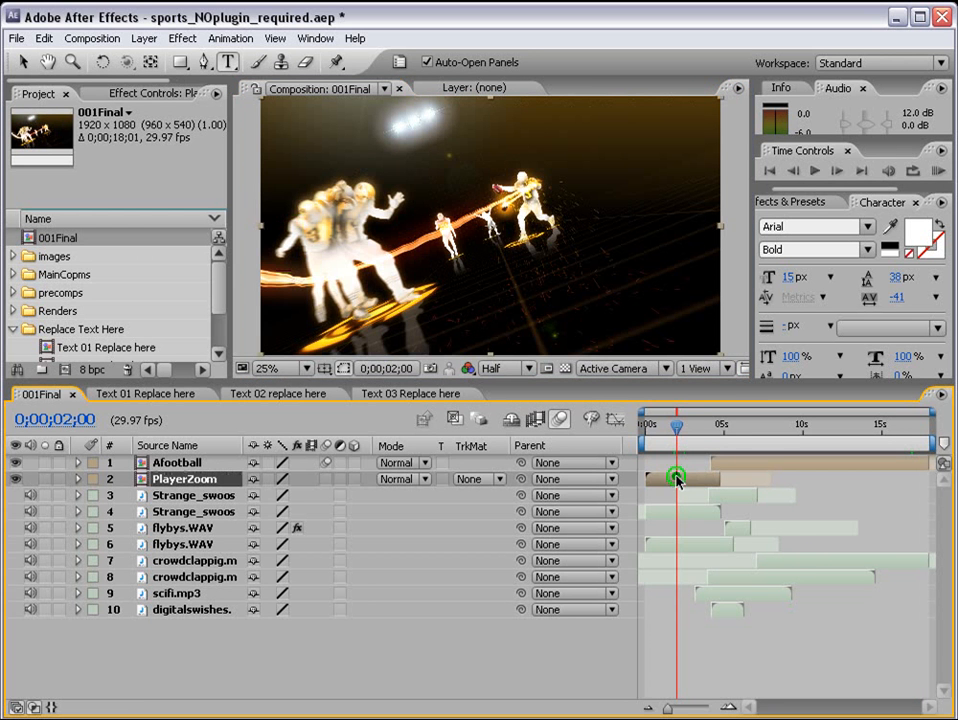
pyautogui.click(11, 330)
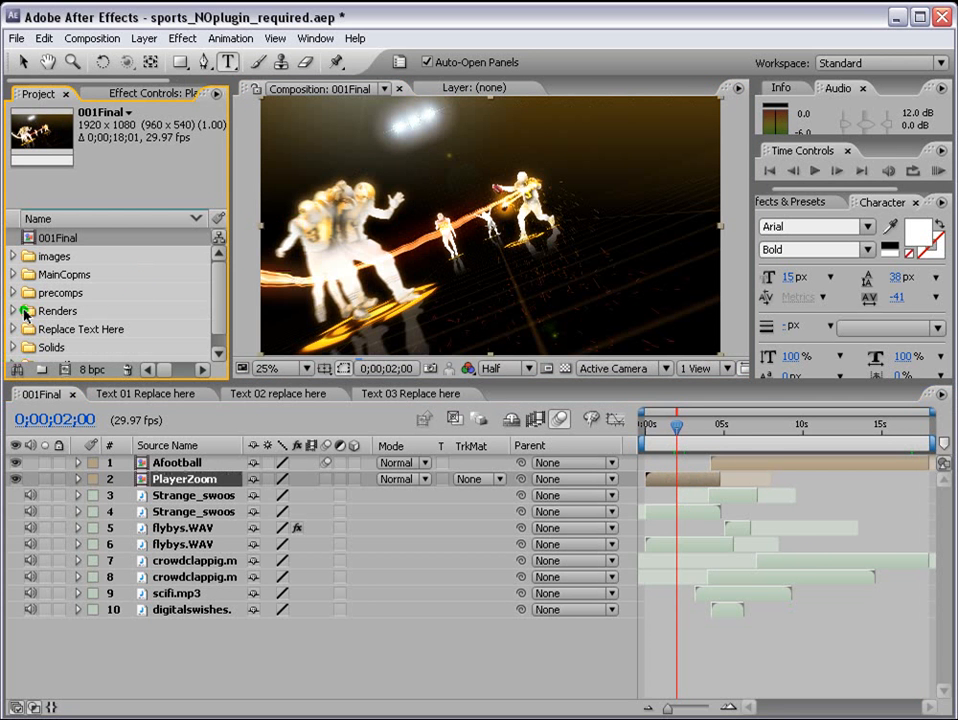
pyautogui.click(12, 274)
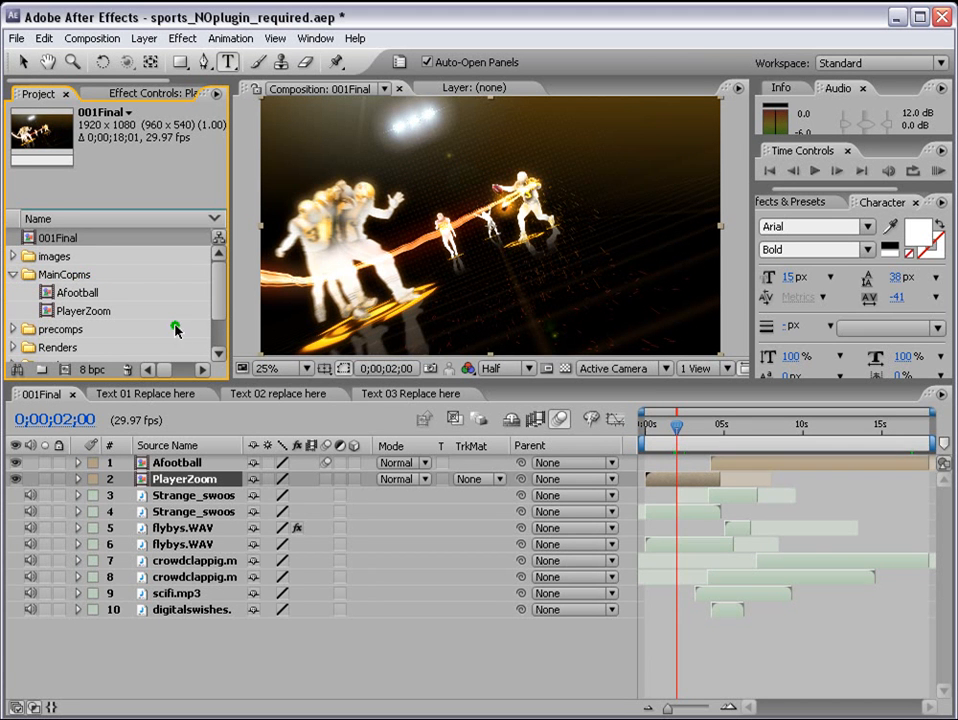
pyautogui.doubleClick(70, 293)
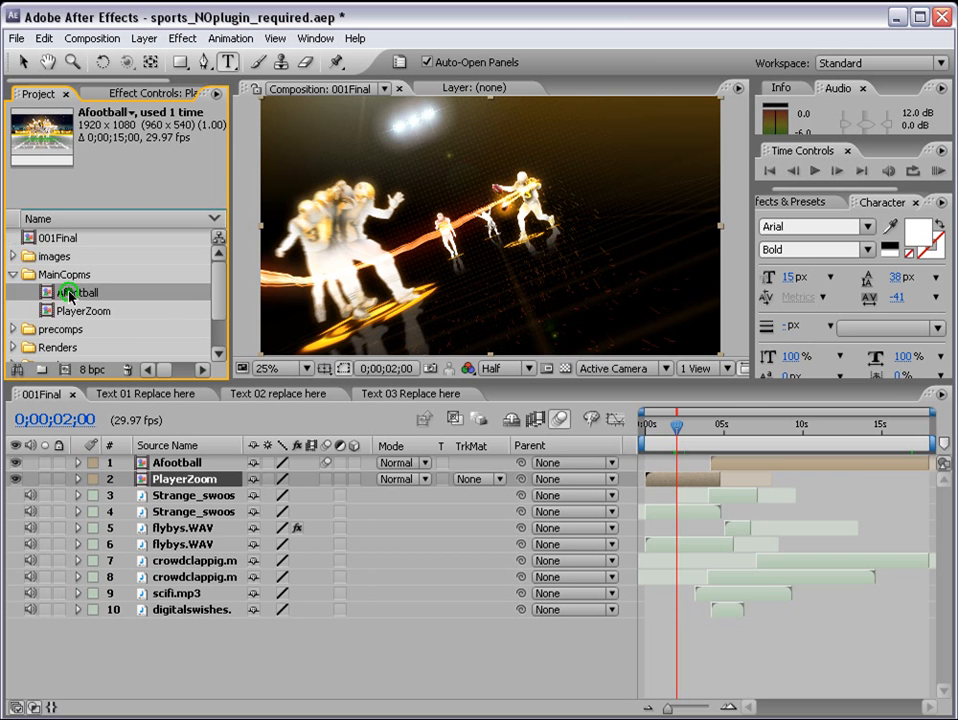
pyautogui.click(787, 428)
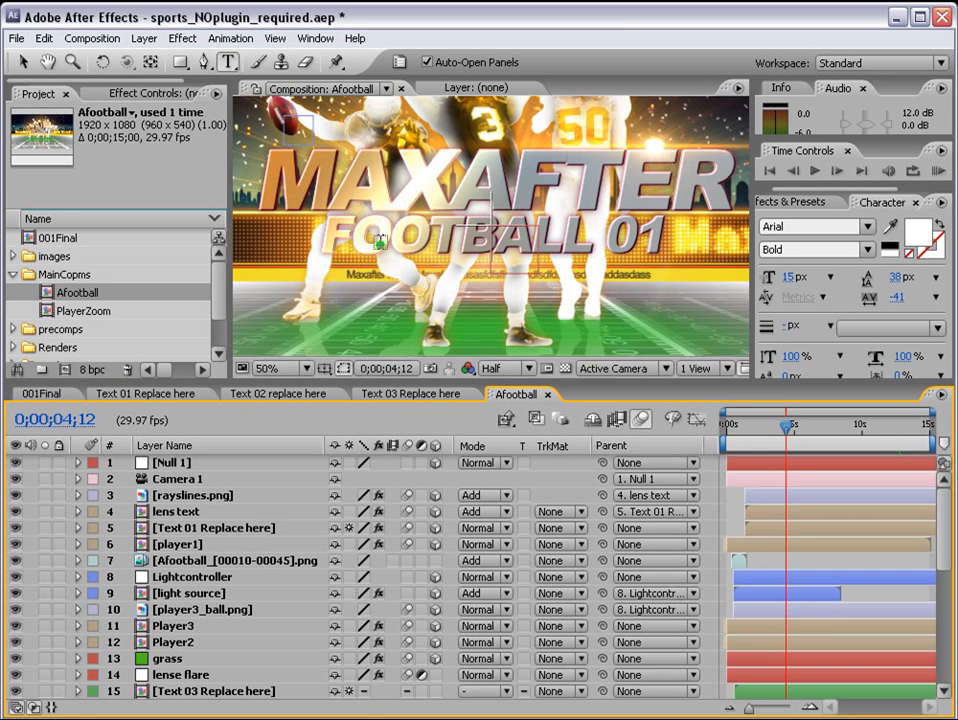
# - Open the PlayerZoom composition and examine the camera flight past the players at 0;00;02;29
pyautogui.doubleClick(88, 311)
pyautogui.scroll(-2, 455, 263)
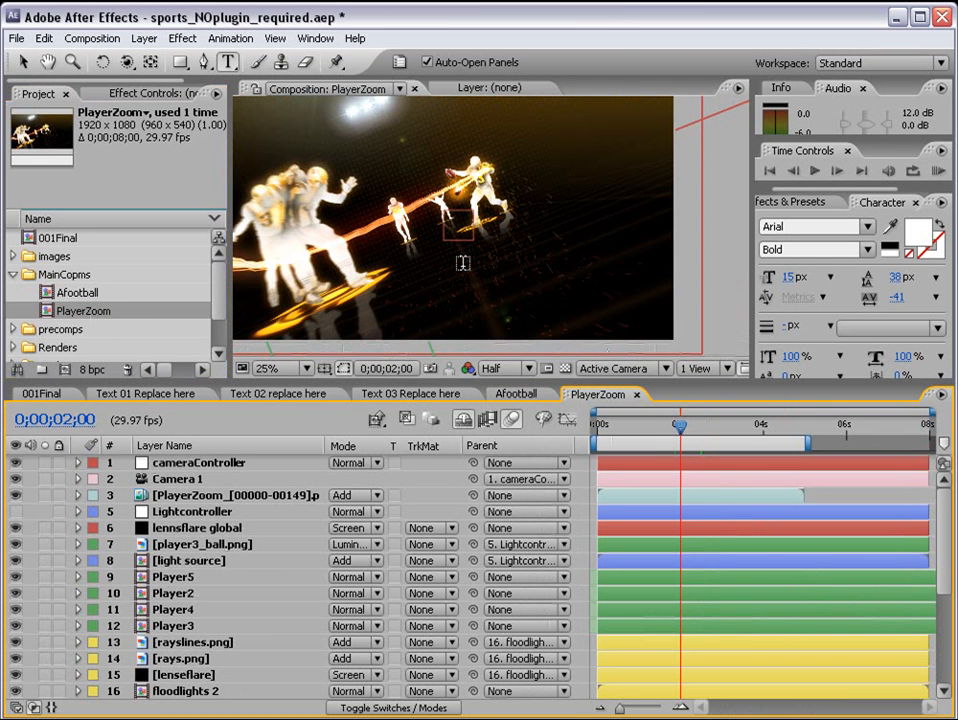
pyautogui.click(722, 425)
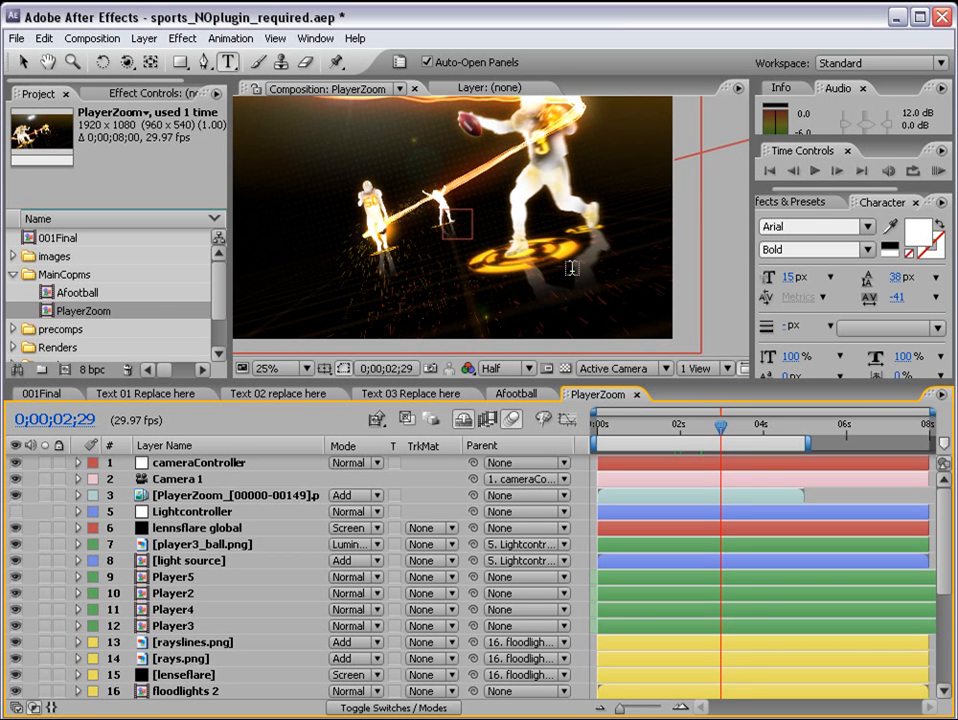
# - Open the circle_gadget composition from the gadgetBlack.aep folder inside precomps and run a RAM preview of its animation
pyautogui.click(12, 275)
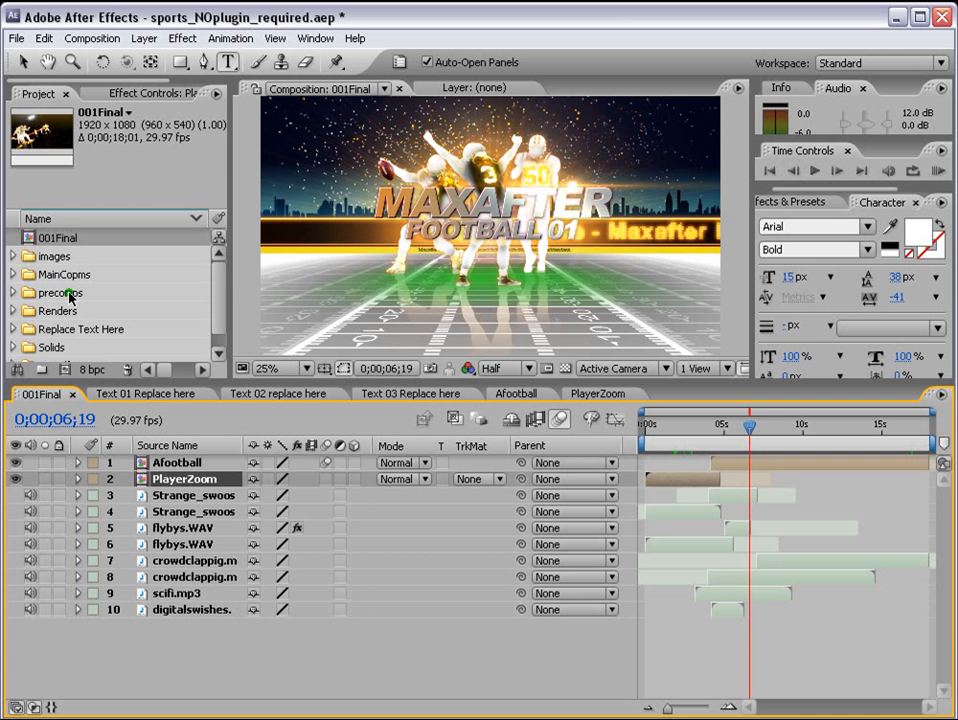
pyautogui.click(13, 292)
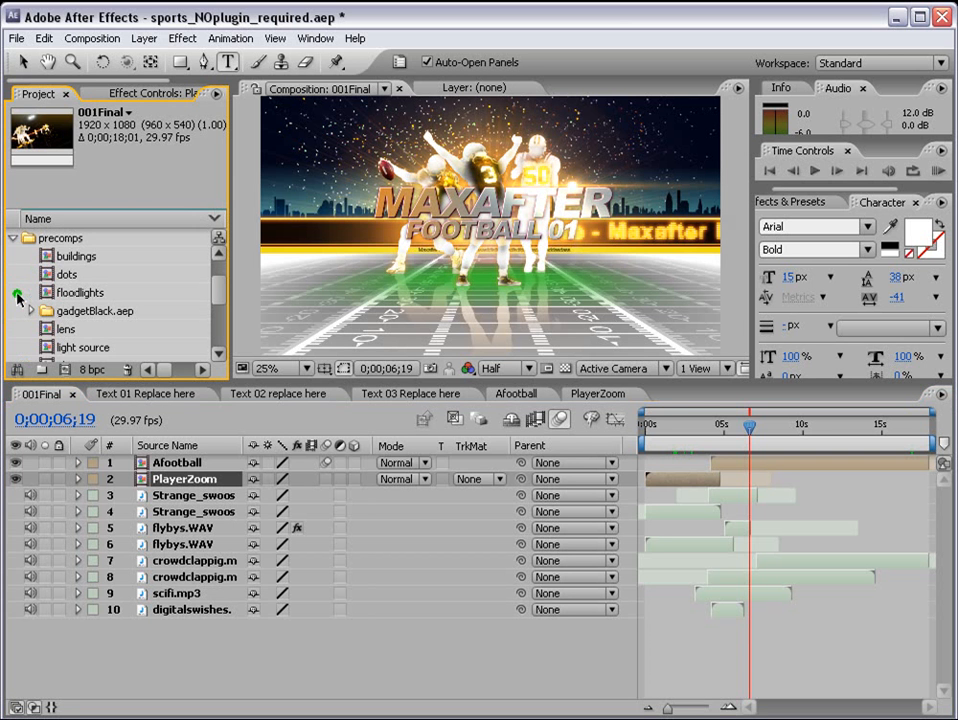
pyautogui.moveTo(222, 285); pyautogui.dragTo(220, 328)
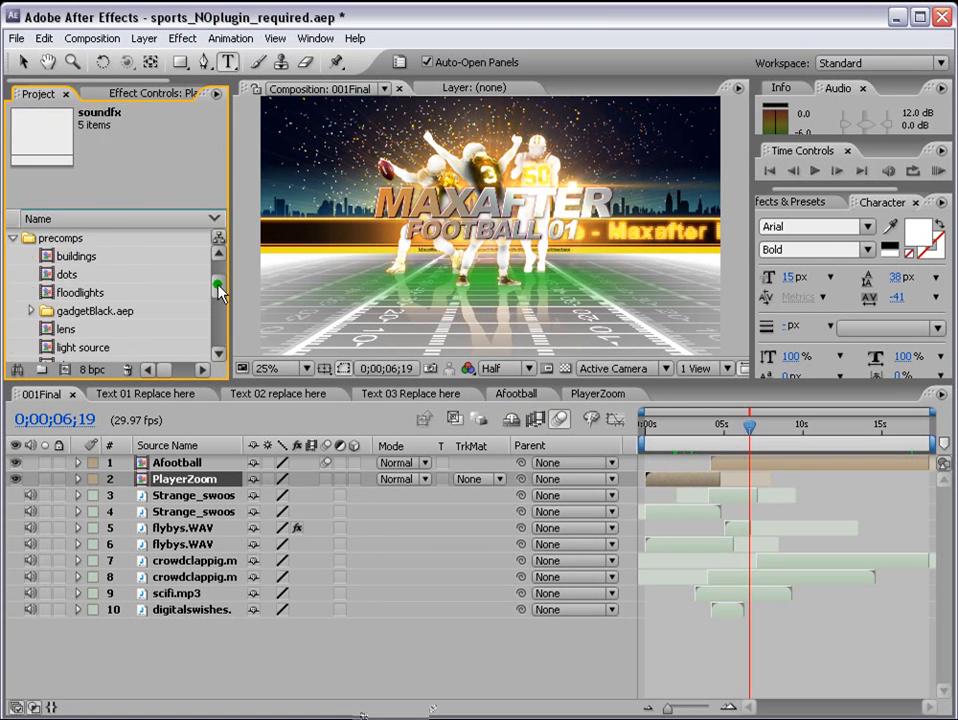
pyautogui.moveTo(221, 291); pyautogui.dragTo(218, 300)
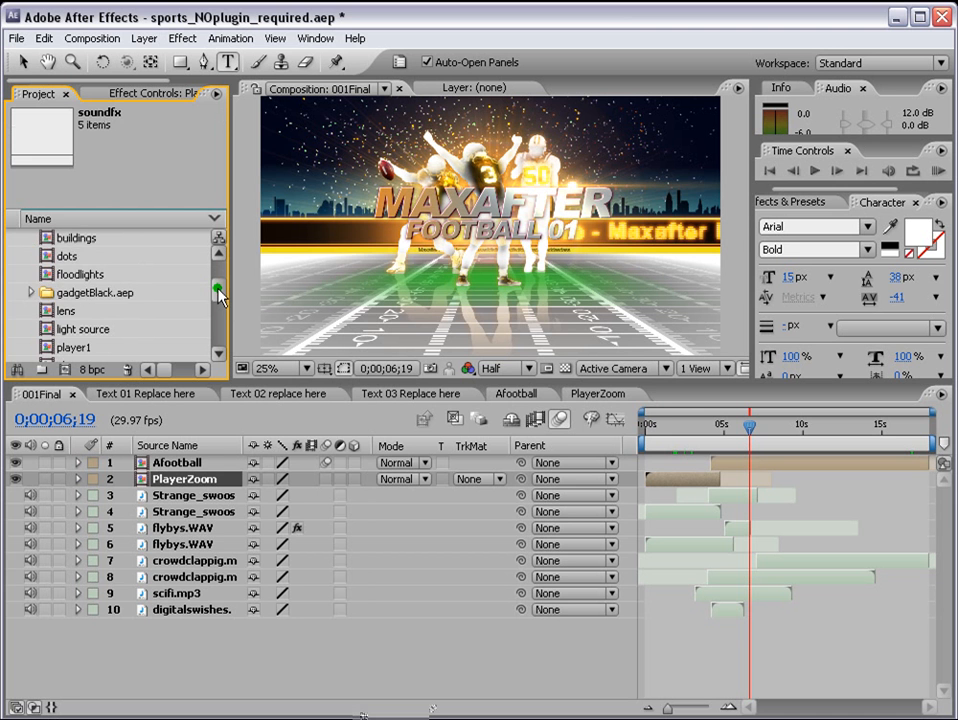
pyautogui.click(30, 293)
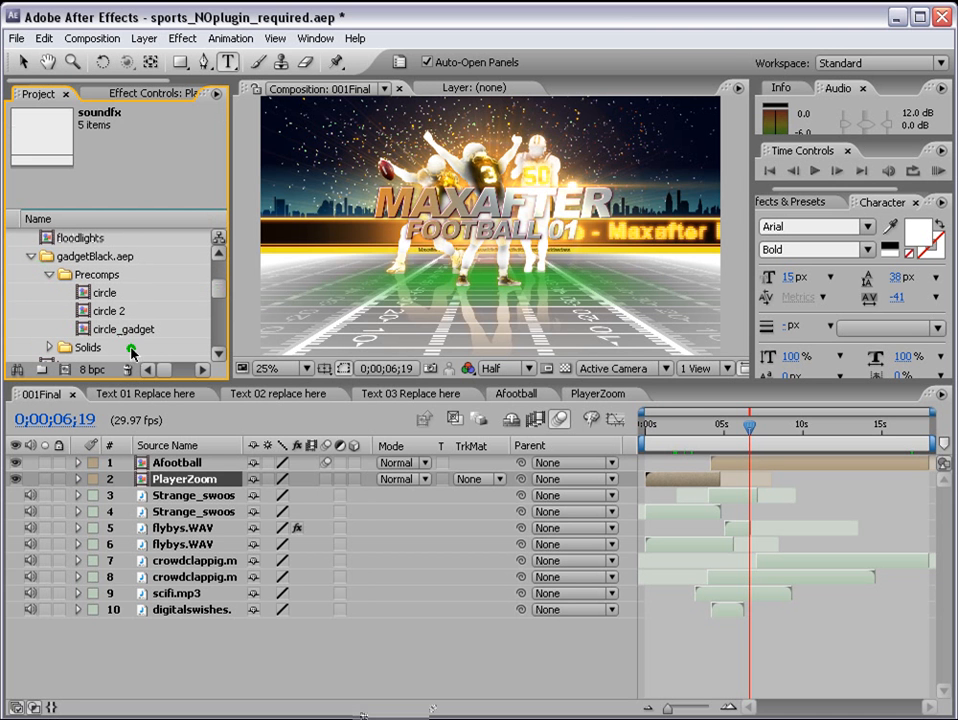
pyautogui.doubleClick(104, 329)
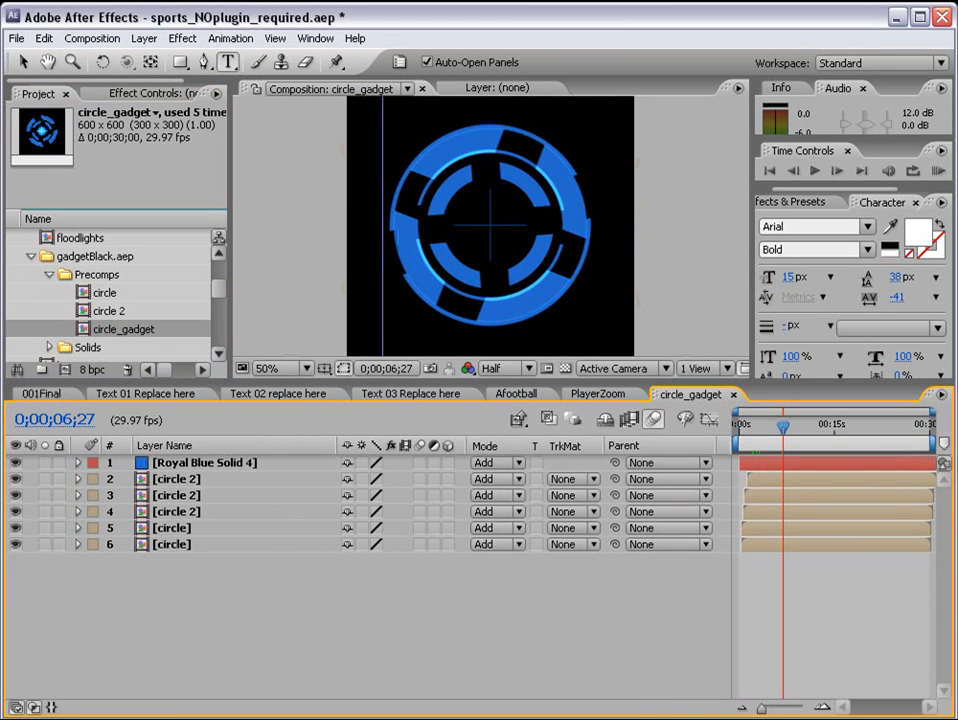
pyautogui.click(937, 170)
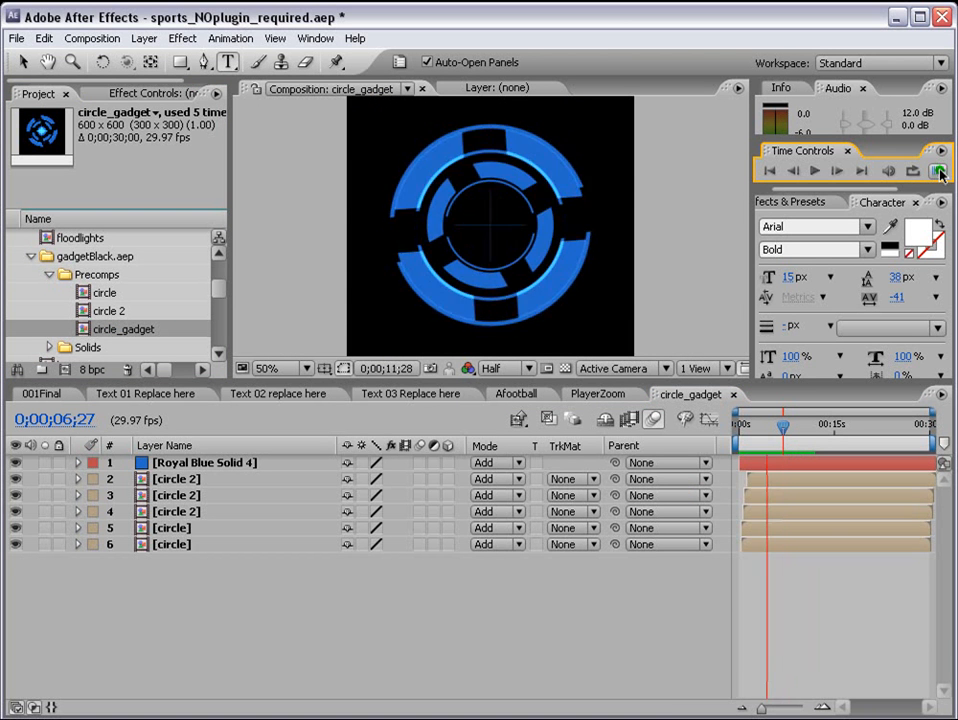
# - Return to the 001Final composition and view its frames at 0;00;04;09, 0;00;06;15 and 0;00;09;18
pyautogui.click(940, 172)
pyautogui.click(43, 394)
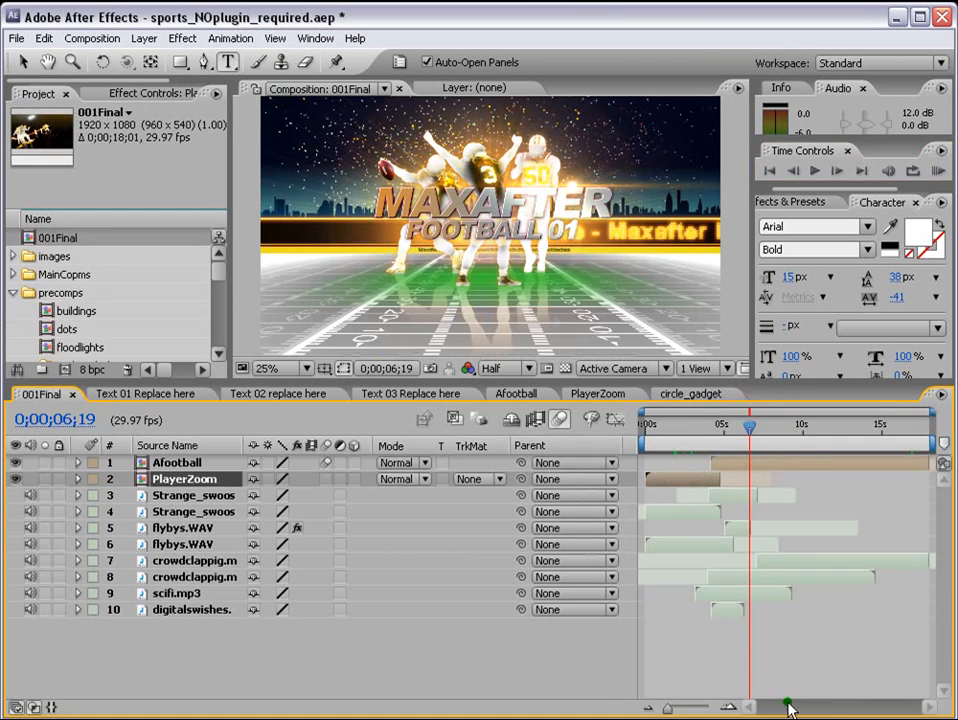
pyautogui.click(649, 707)
pyautogui.moveTo(795, 428); pyautogui.dragTo(955, 428)
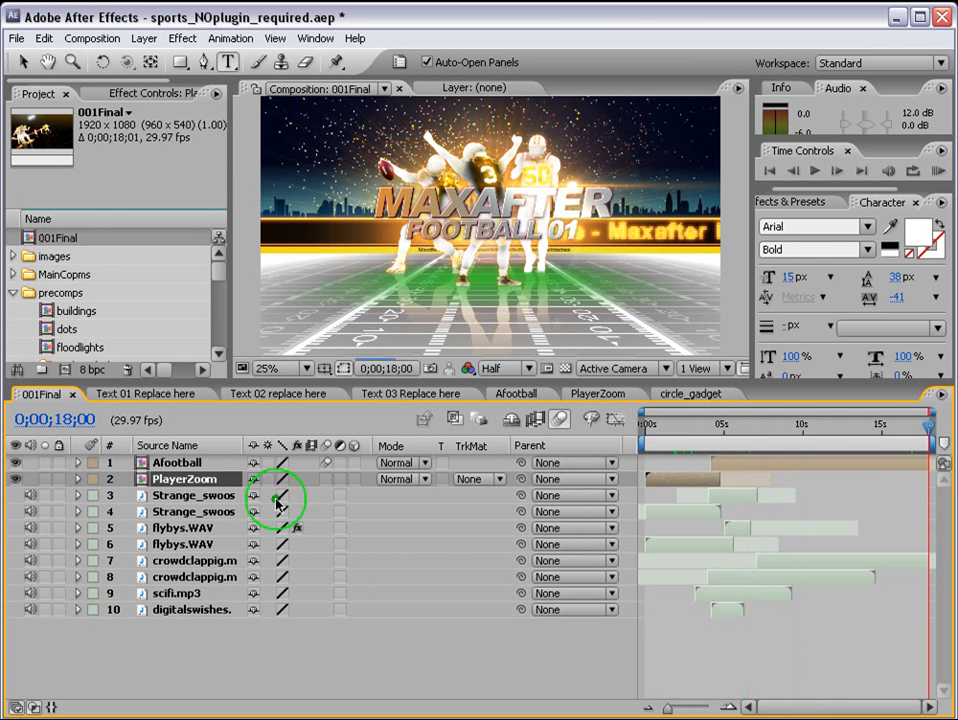
pyautogui.moveTo(787, 427); pyautogui.dragTo(712, 427)
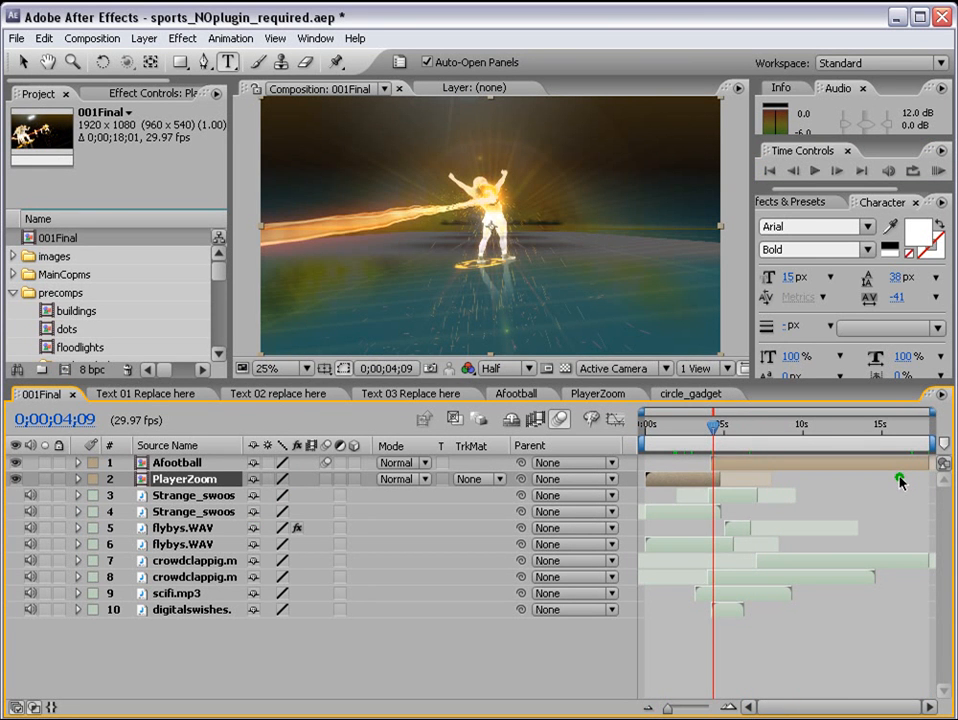
pyautogui.click(748, 429)
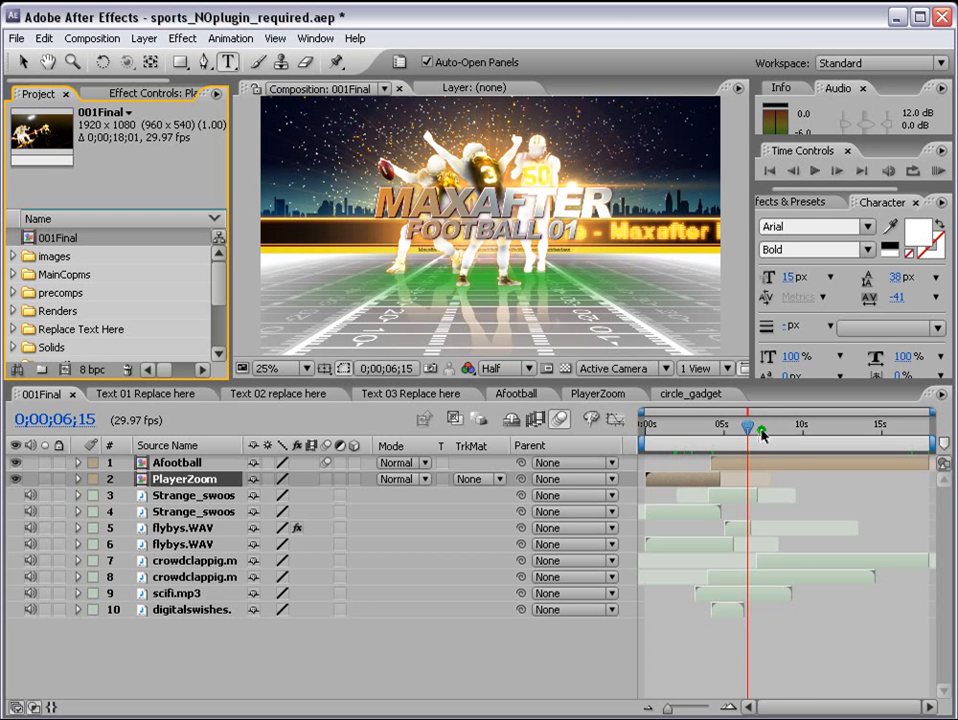
pyautogui.click(628, 430)
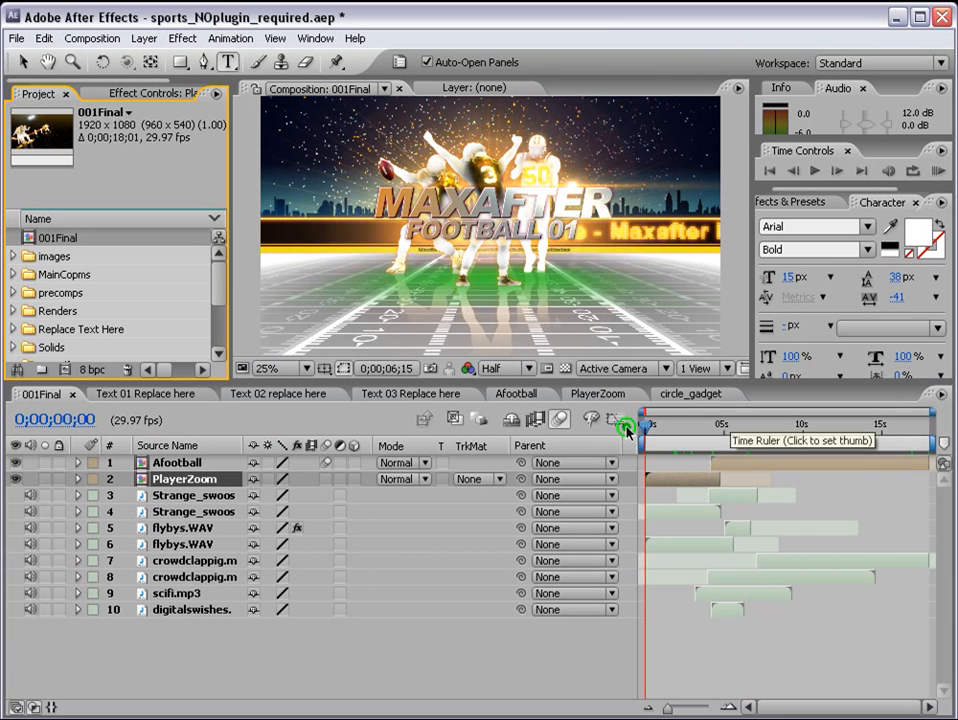
pyautogui.moveTo(669, 430); pyautogui.dragTo(800, 430)
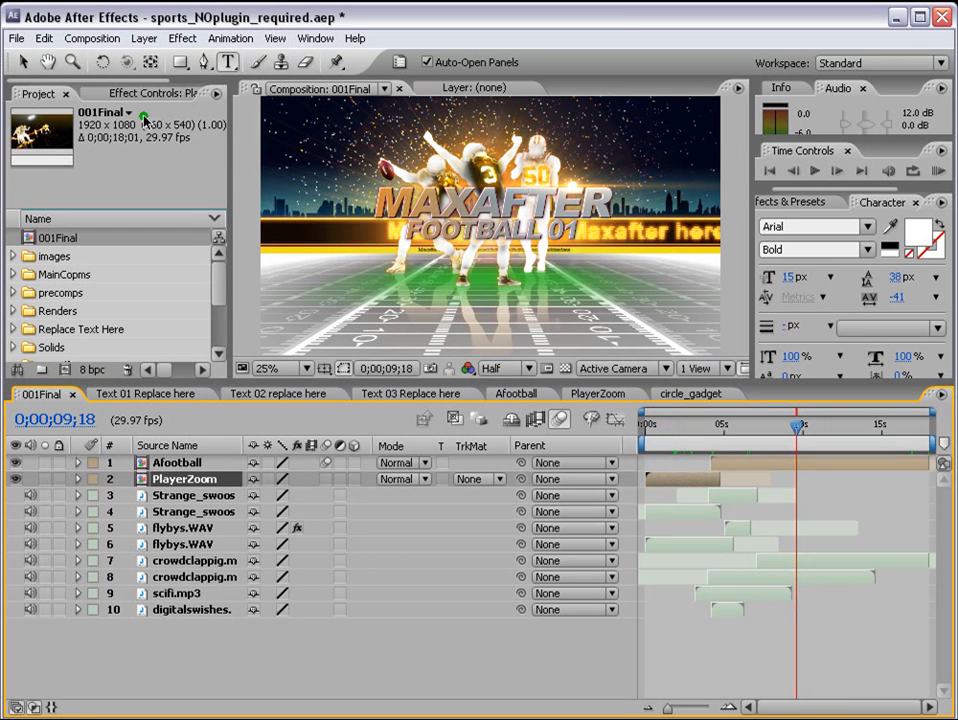
# - Add the 001Final composition to the render queue and enlarge the queue area
pyautogui.click(92, 38)
pyautogui.click(160, 175)
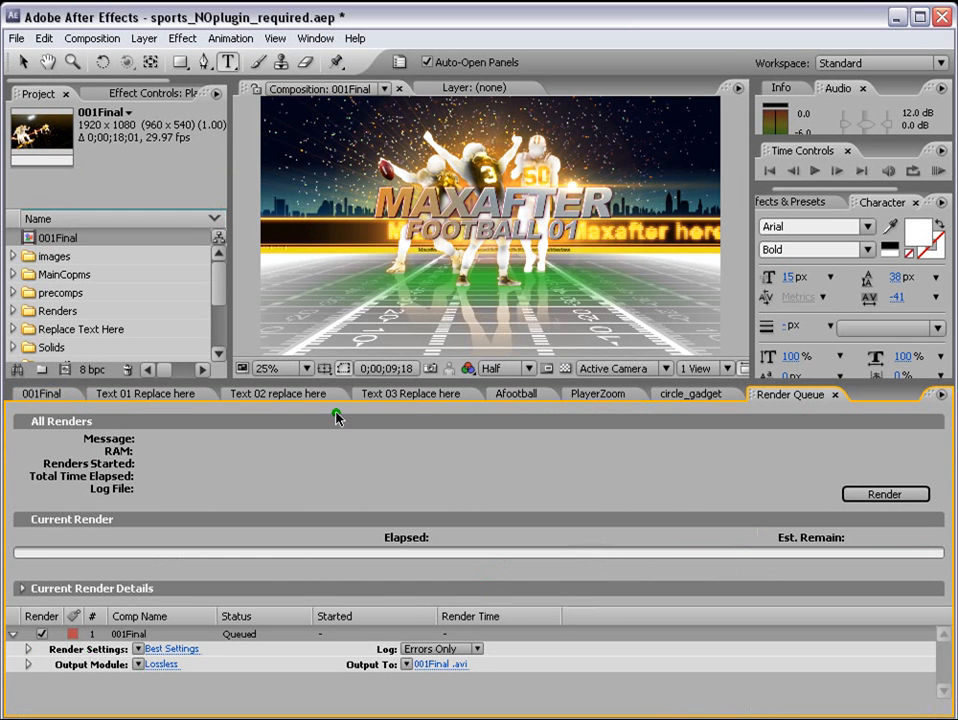
pyautogui.moveTo(284, 383); pyautogui.dragTo(284, 281)
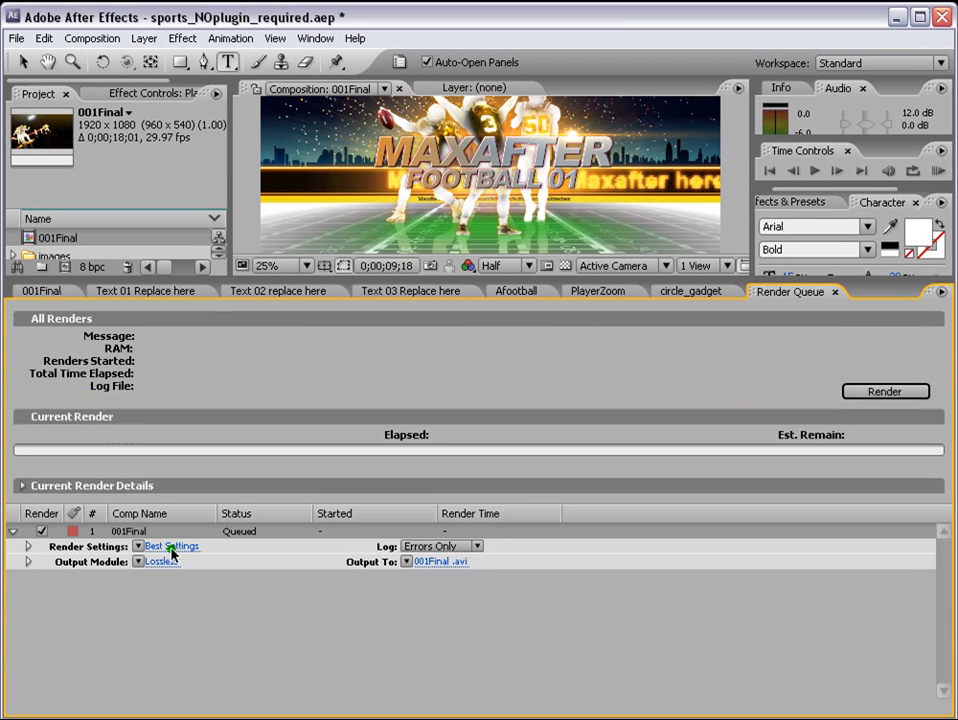
# - Confirm 001Final's render settings with Best quality and Full resolution
pyautogui.click(173, 547)
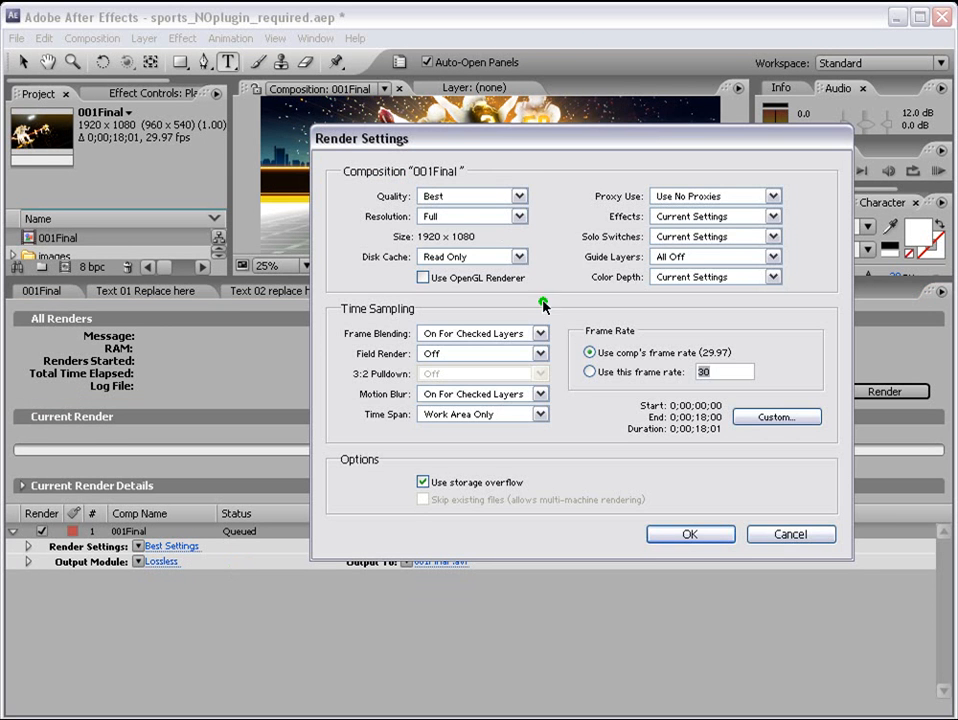
pyautogui.click(520, 197)
pyautogui.click(544, 192)
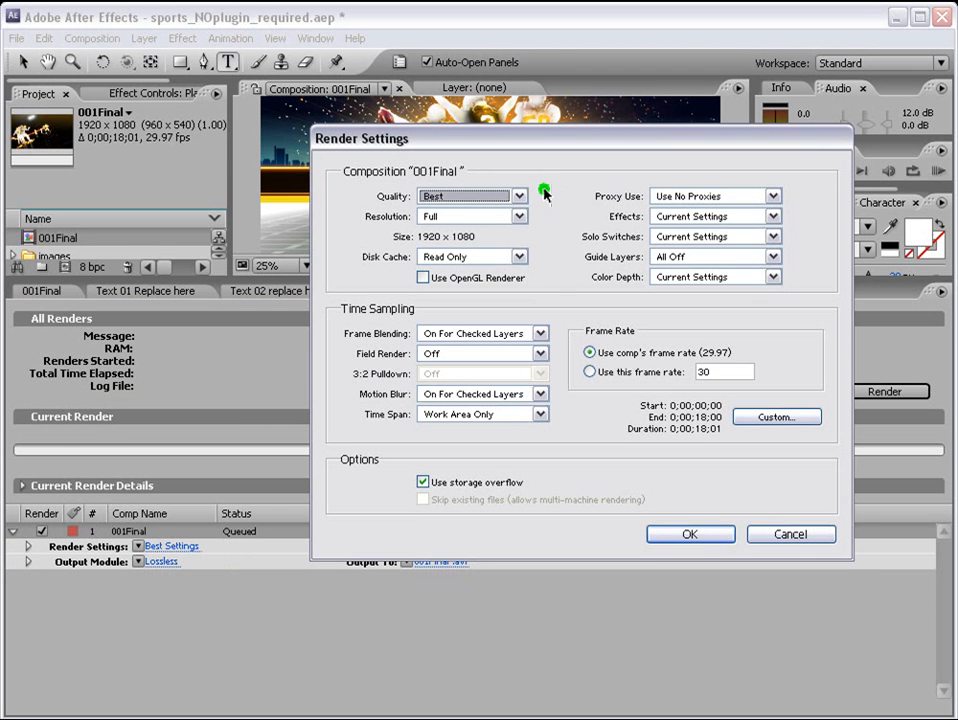
pyautogui.click(520, 216)
pyautogui.click(531, 240)
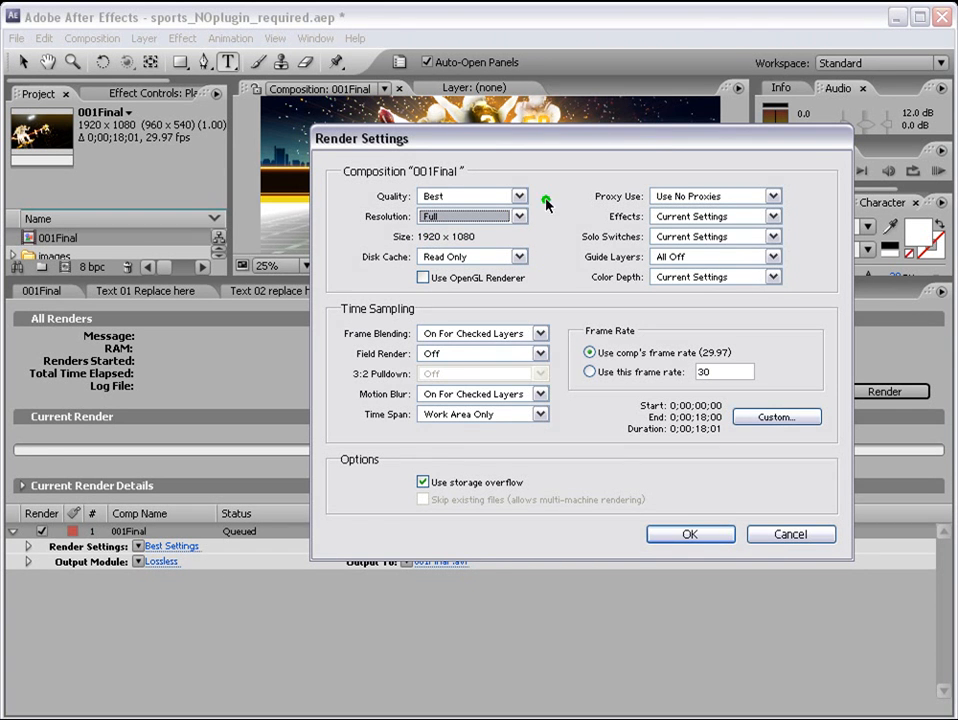
pyautogui.click(684, 534)
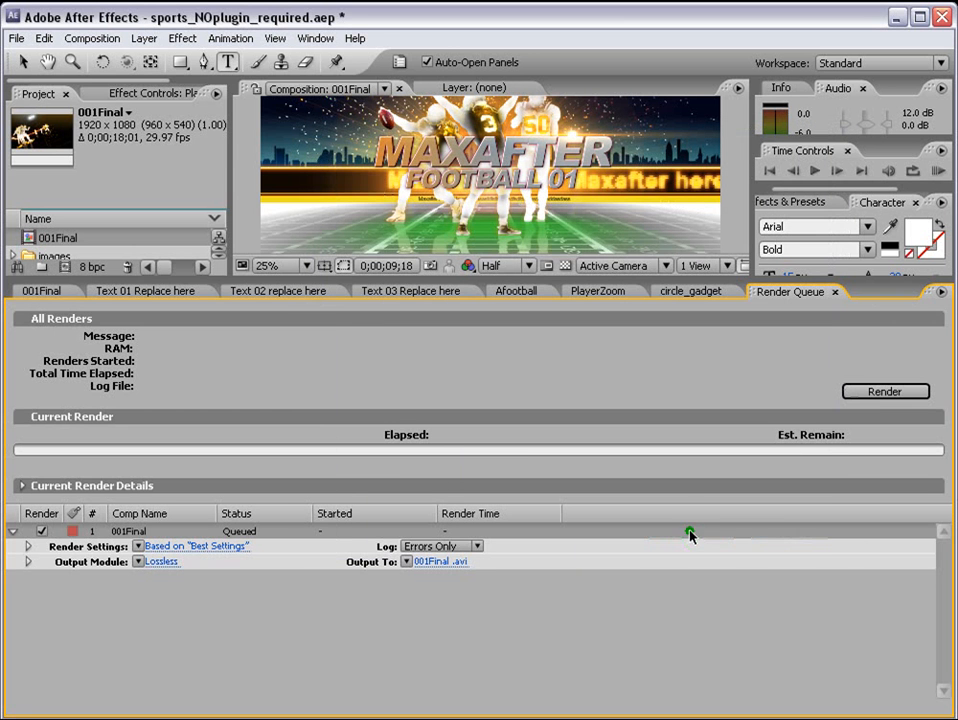
# - Open 001Final's output module settings and examine the compressors offered for Video For Windows without changing the current one
pyautogui.click(162, 562)
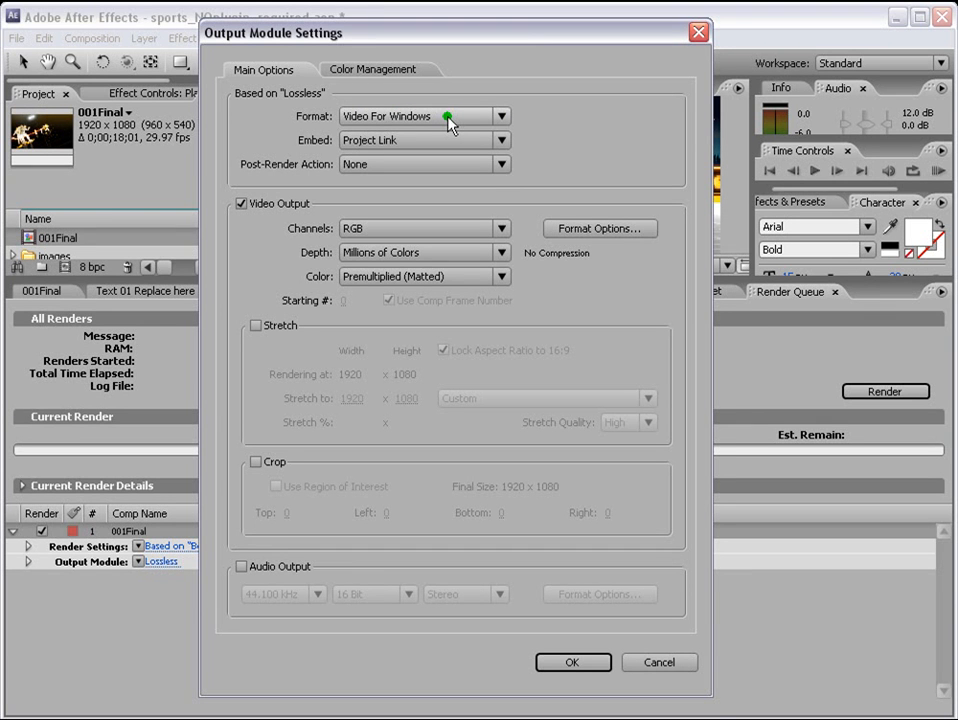
pyautogui.click(578, 231)
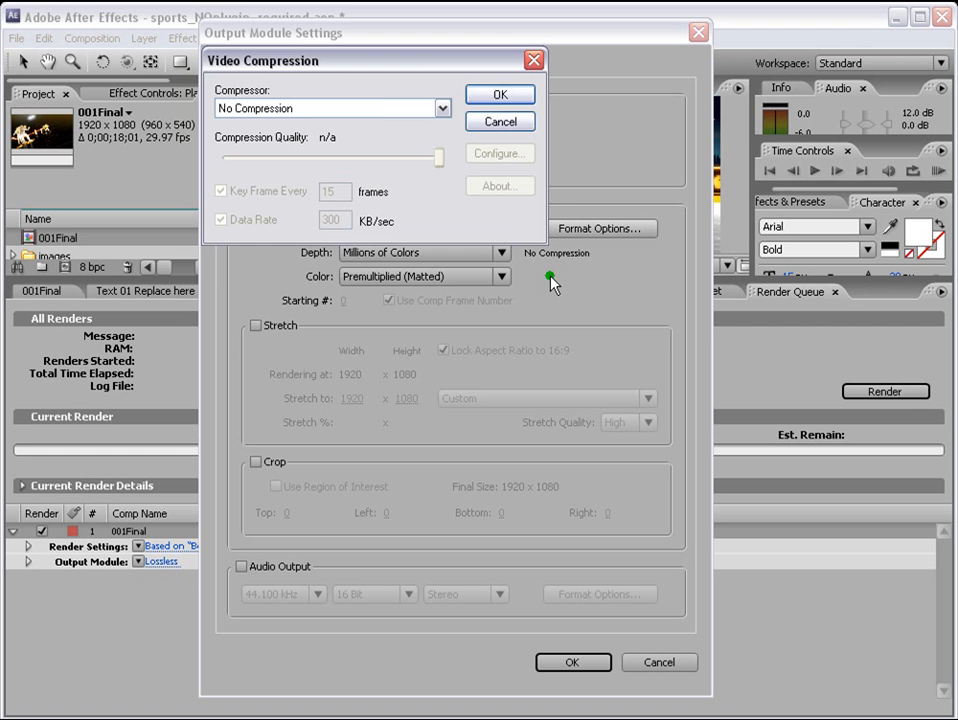
pyautogui.click(442, 108)
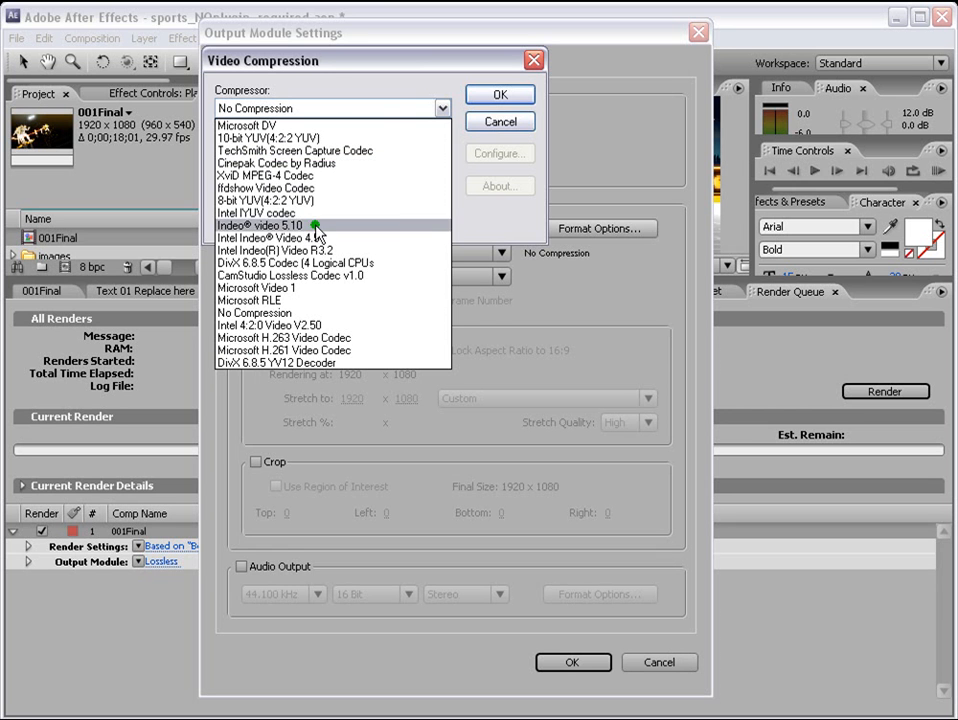
pyautogui.click(497, 141)
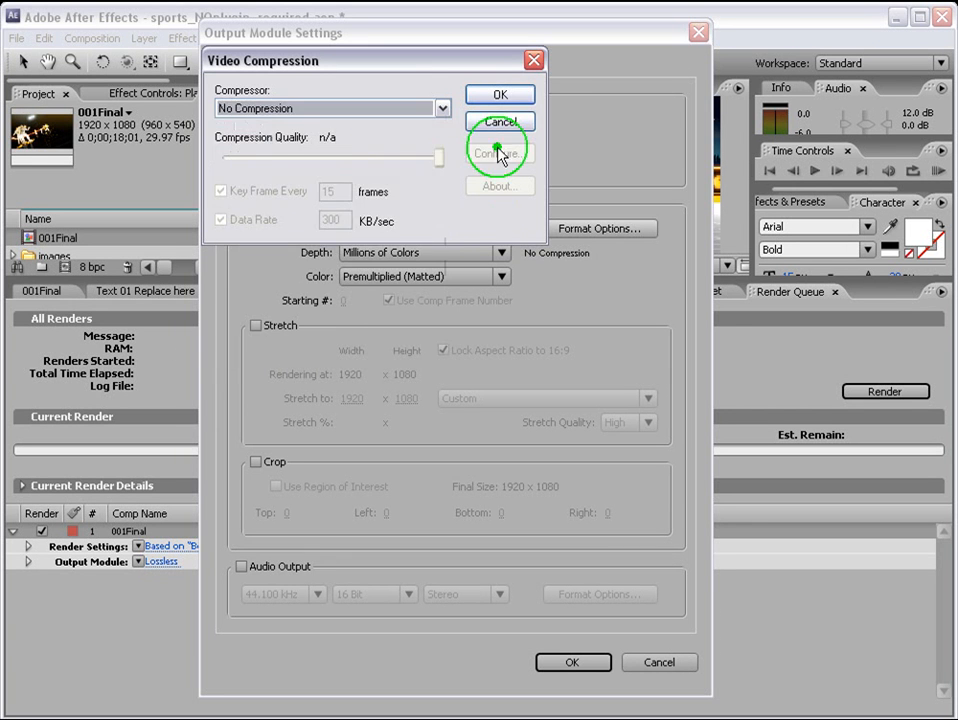
pyautogui.click(491, 122)
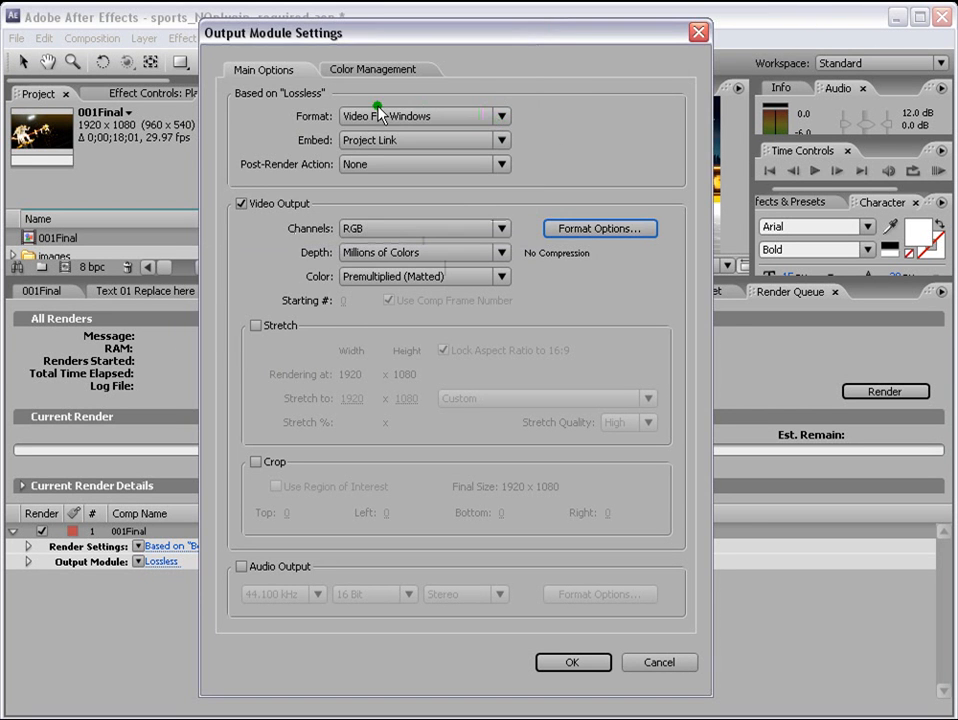
# - Set the output format to QuickTime Movie with compression type None, and try the Audio Output option on and off
pyautogui.click(503, 118)
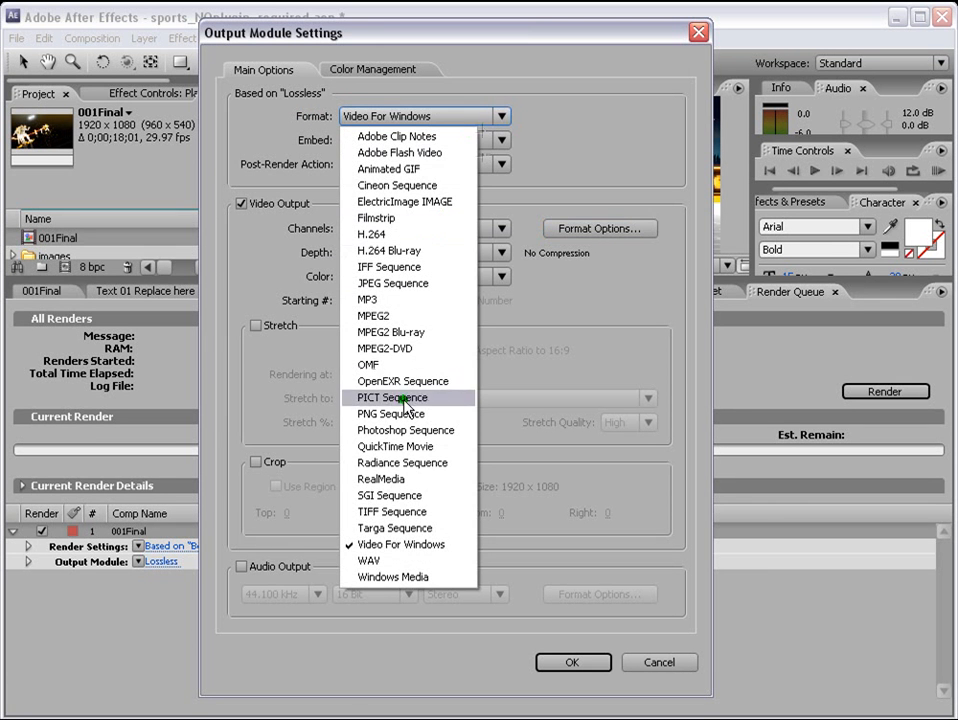
pyautogui.click(400, 446)
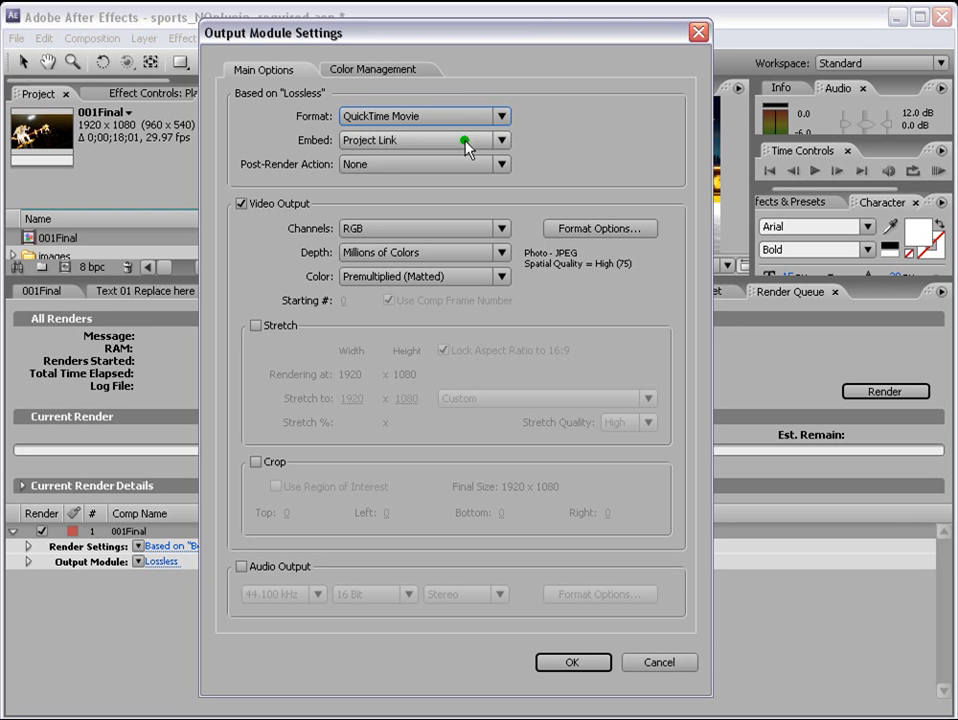
pyautogui.click(590, 229)
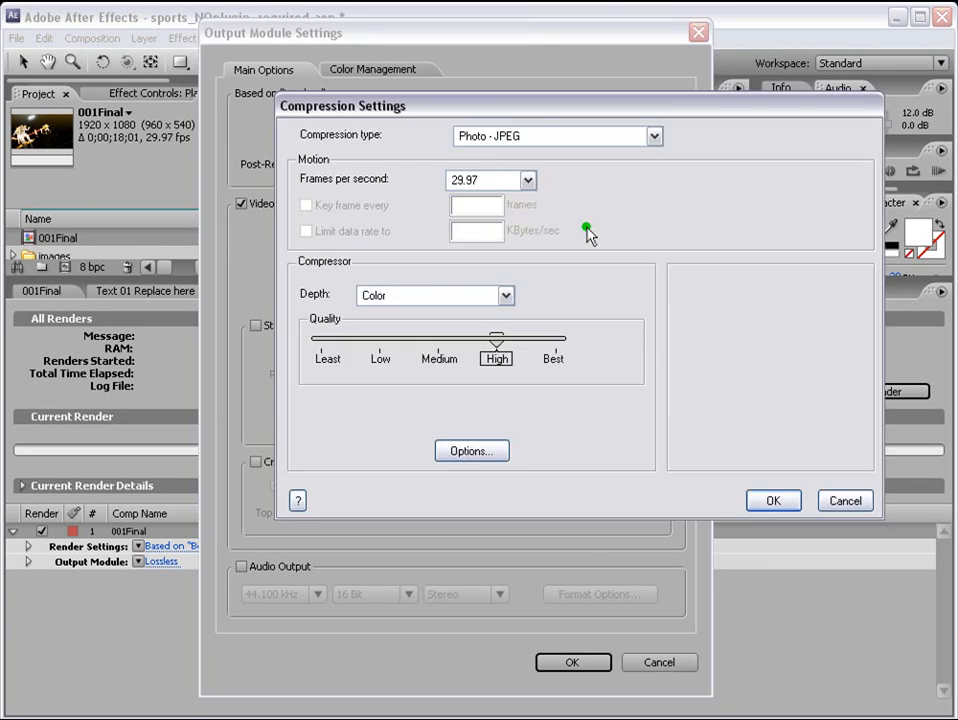
pyautogui.click(652, 135)
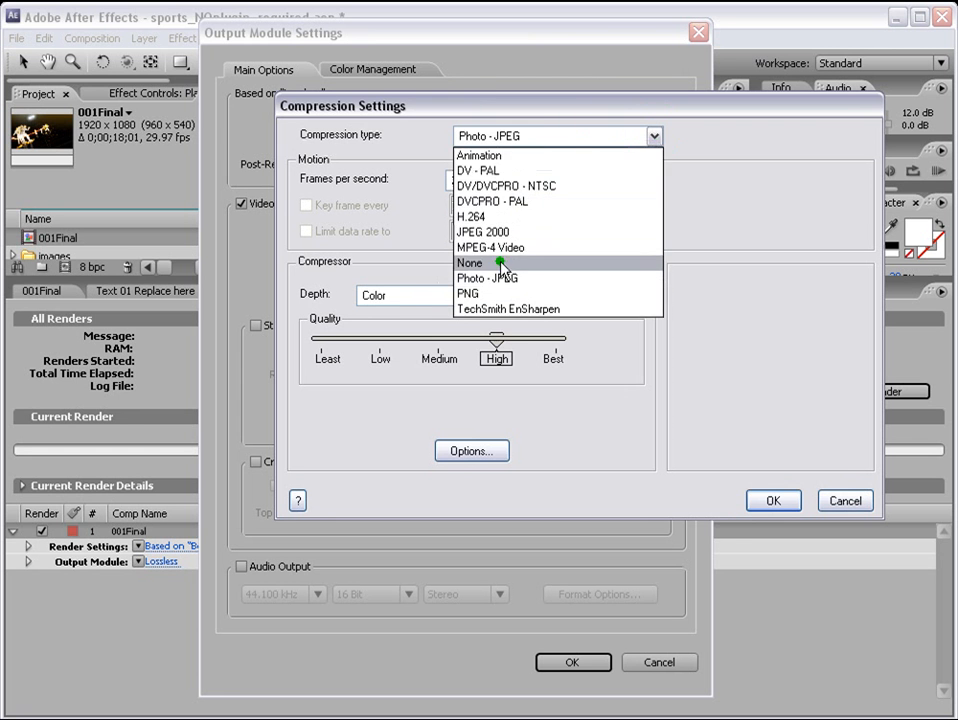
pyautogui.click(530, 262)
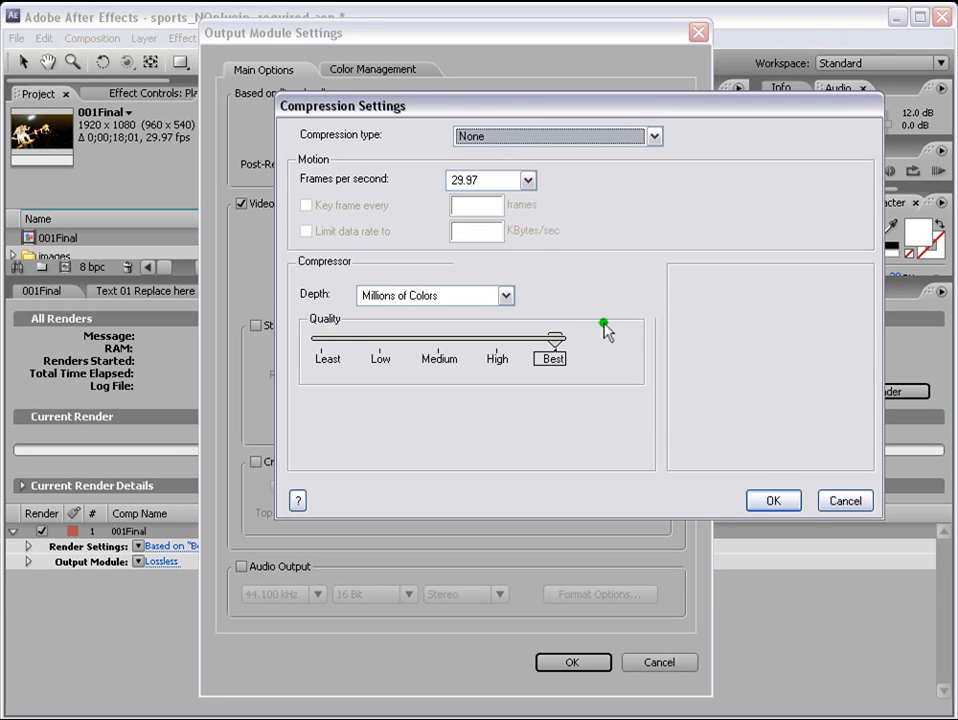
pyautogui.click(771, 501)
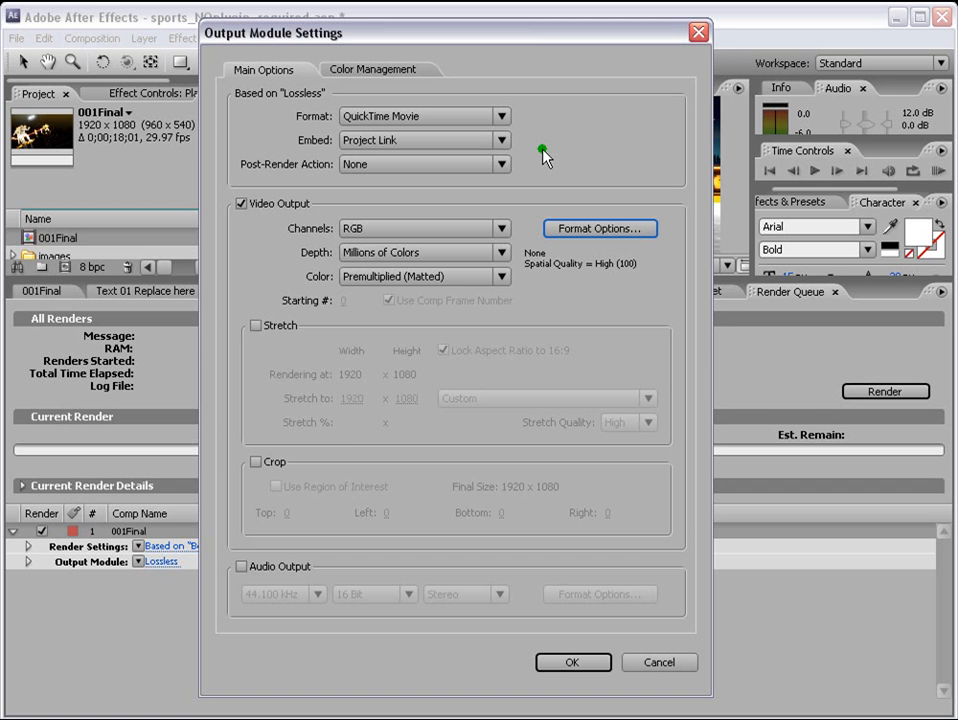
pyautogui.click(241, 567)
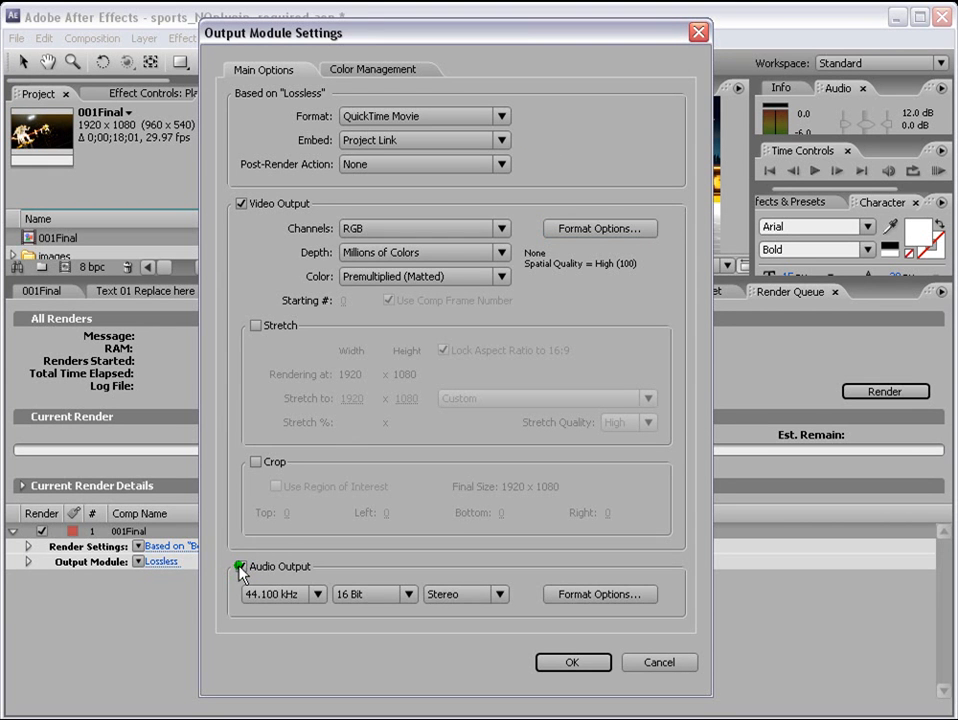
pyautogui.click(241, 567)
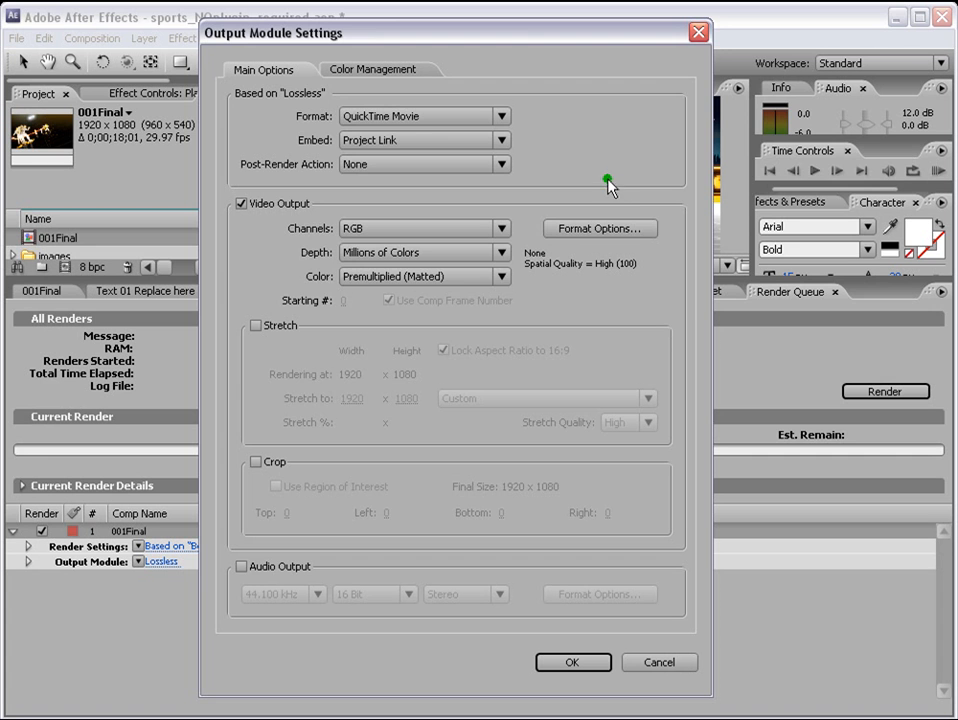
# - Set the QuickTime compression type to Photo - JPEG and its quality to High
pyautogui.click(586, 229)
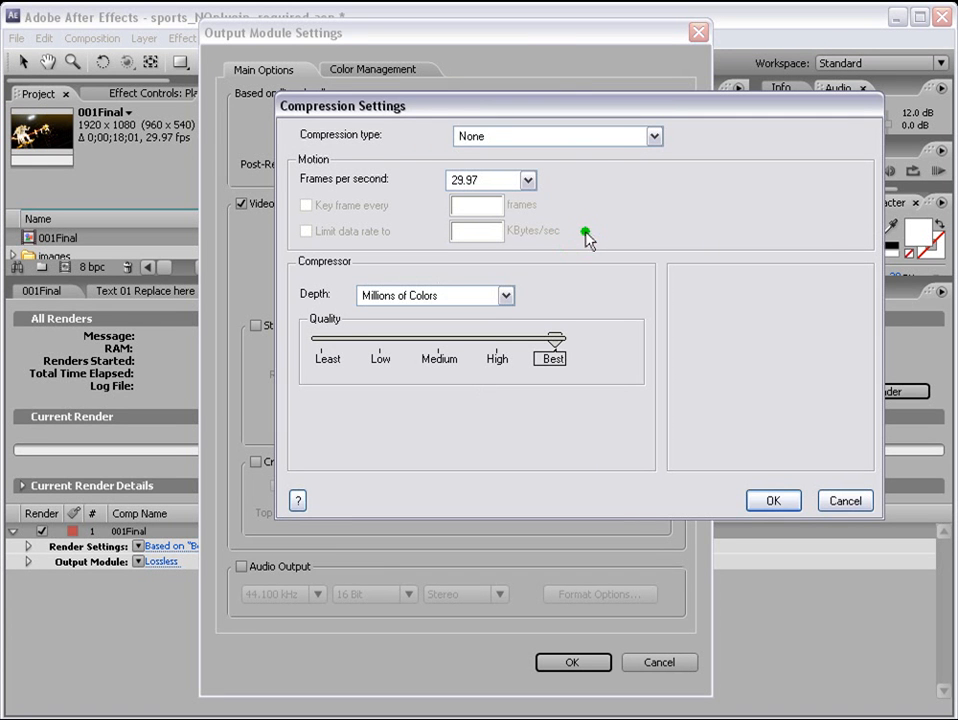
pyautogui.click(655, 138)
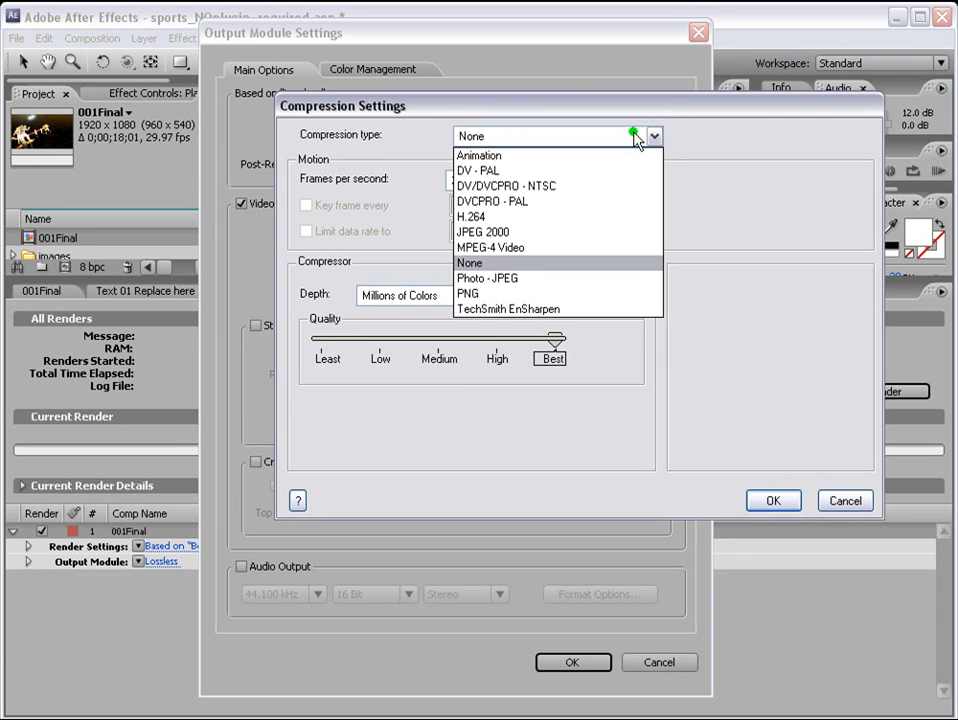
pyautogui.click(515, 281)
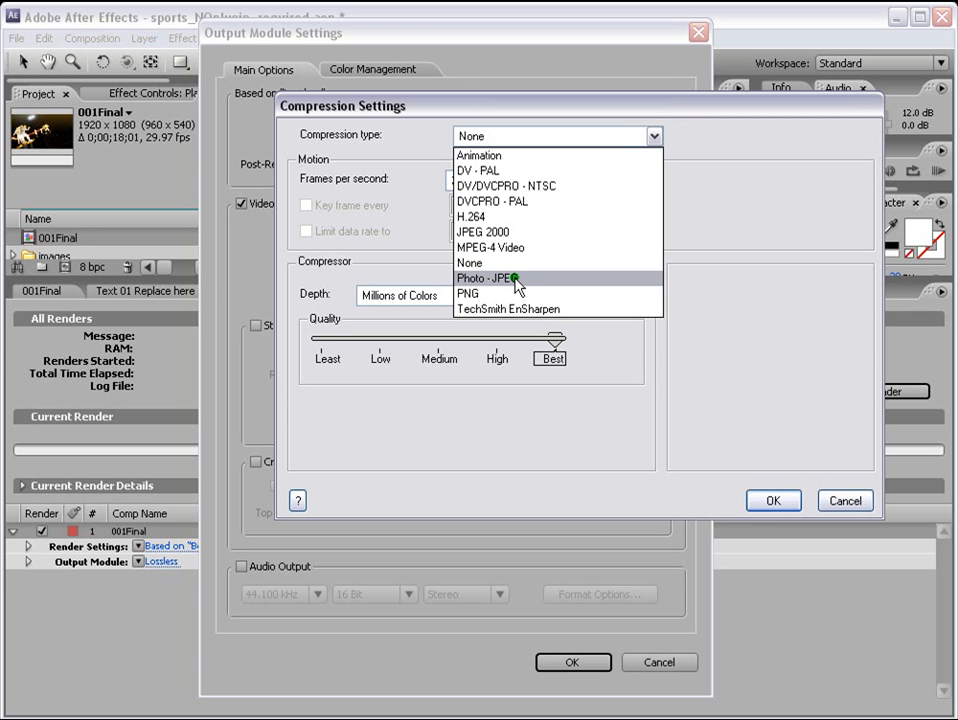
pyautogui.click(508, 277)
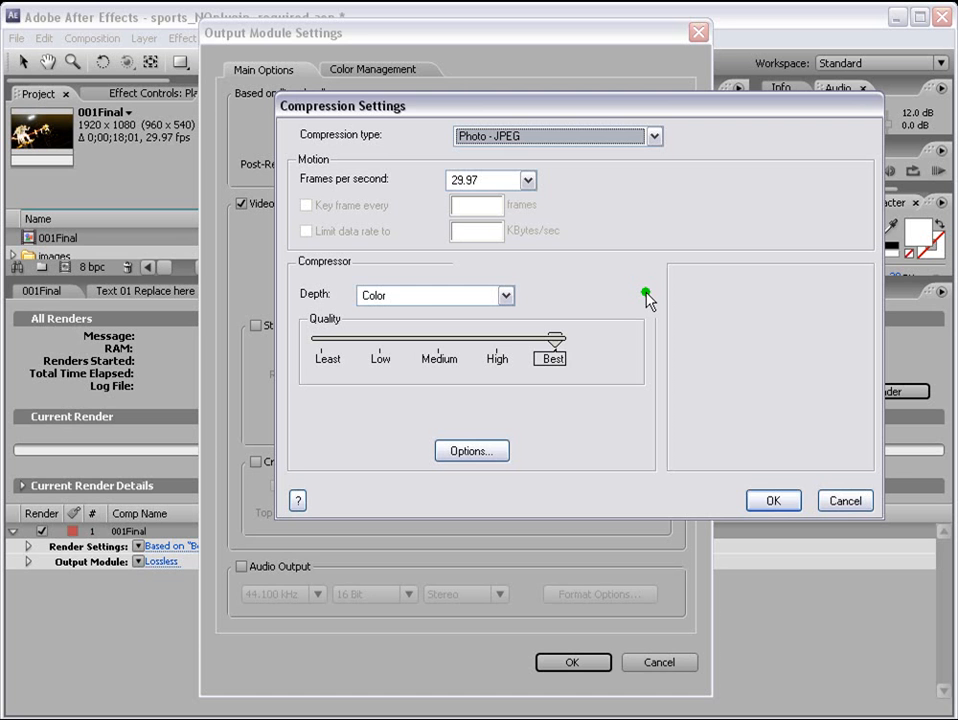
pyautogui.click(556, 343)
pyautogui.moveTo(558, 344); pyautogui.dragTo(498, 342)
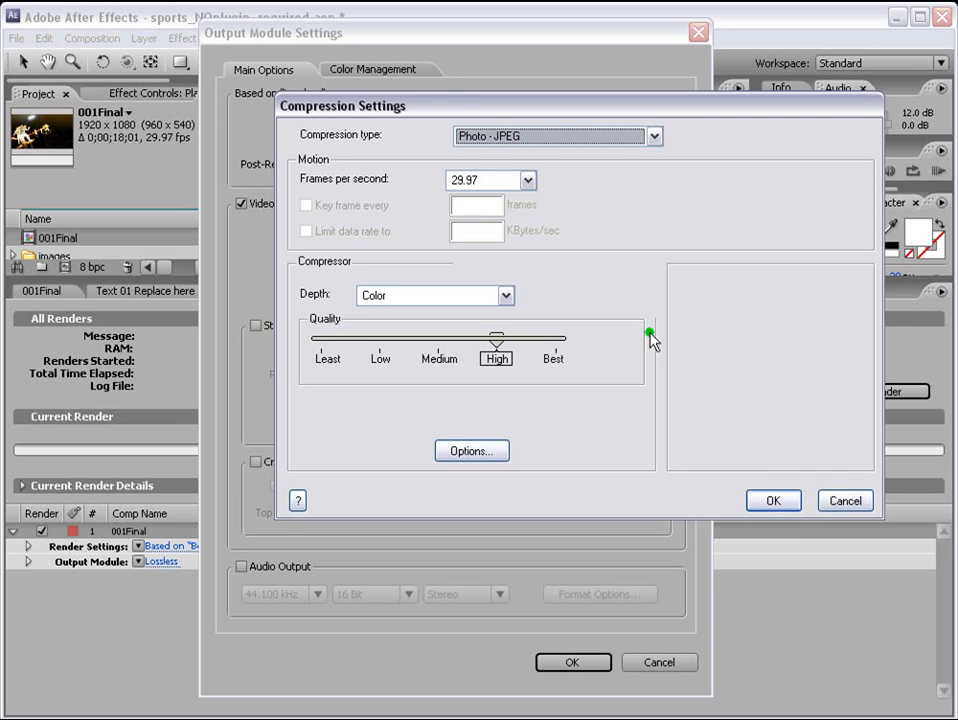
# - Try the Best quality level for the Photo - JPEG compression and return it to High
pyautogui.moveTo(497, 340)
pyautogui.mouseDown()
pyautogui.moveTo(558, 344)
pyautogui.moveTo(497, 342)
pyautogui.mouseUp()
pyautogui.moveTo(499, 343); pyautogui.dragTo(593, 365)
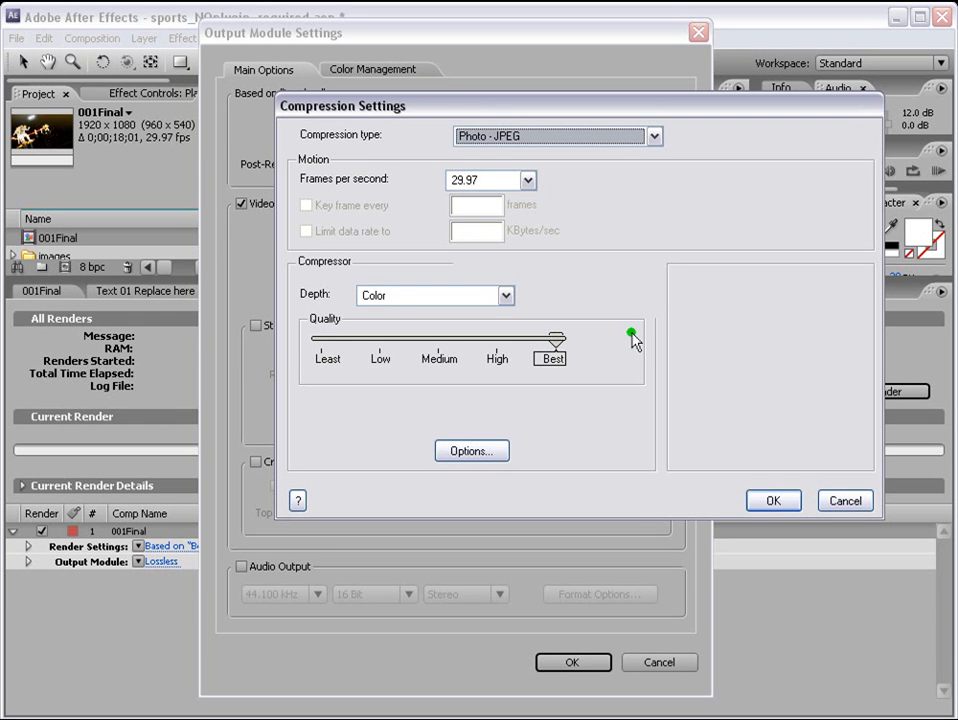
pyautogui.moveTo(557, 340); pyautogui.dragTo(511, 381)
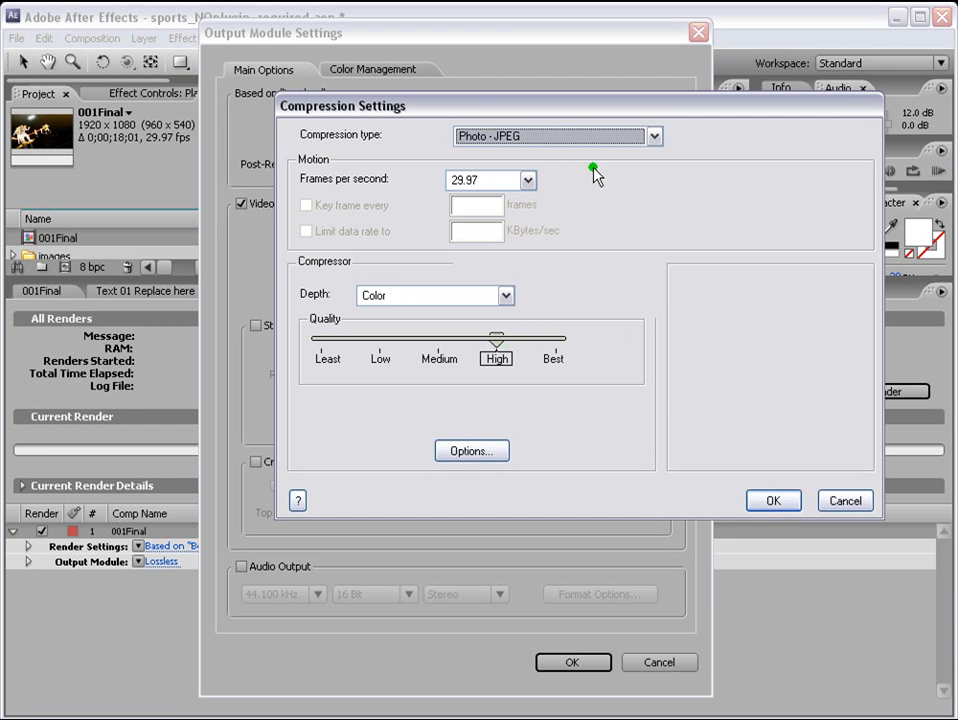
pyautogui.click(499, 339)
pyautogui.moveTo(496, 343)
pyautogui.mouseDown()
pyautogui.moveTo(562, 342)
pyautogui.moveTo(500, 351)
pyautogui.mouseUp()
# - Try H.264 as the QuickTime compression type and accept the compression settings
pyautogui.click(654, 136)
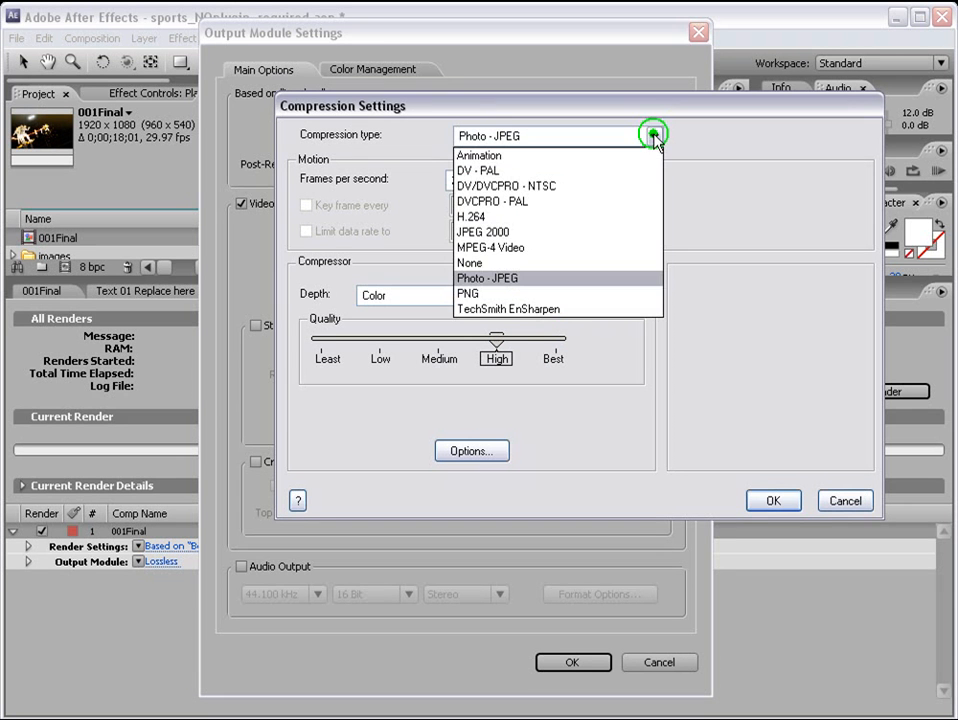
pyautogui.click(517, 216)
pyautogui.moveTo(492, 318); pyautogui.dragTo(580, 330)
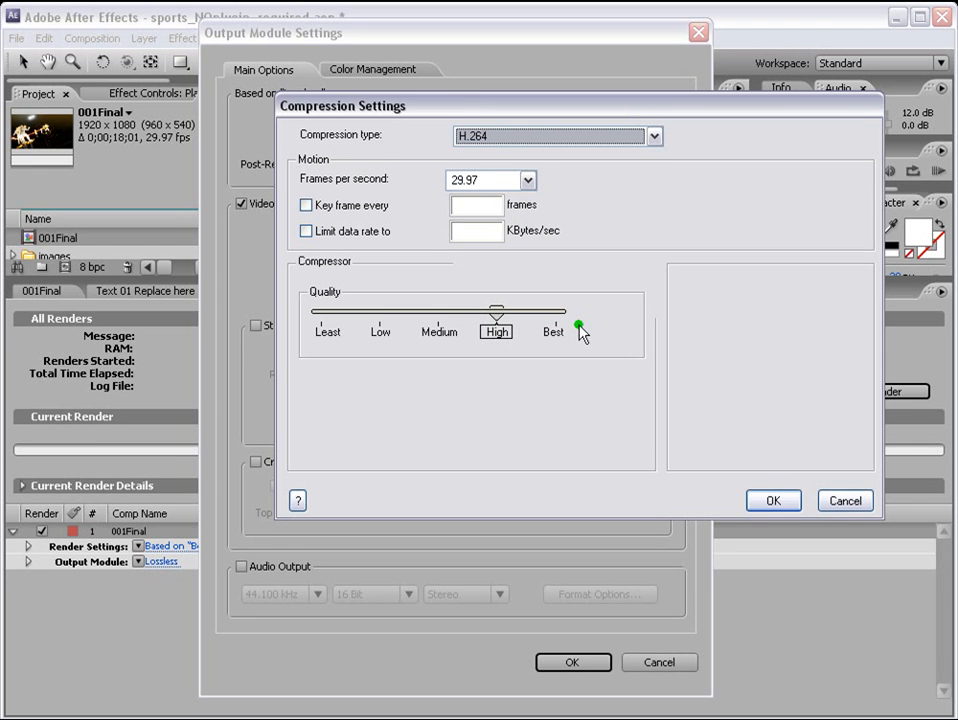
pyautogui.click(655, 137)
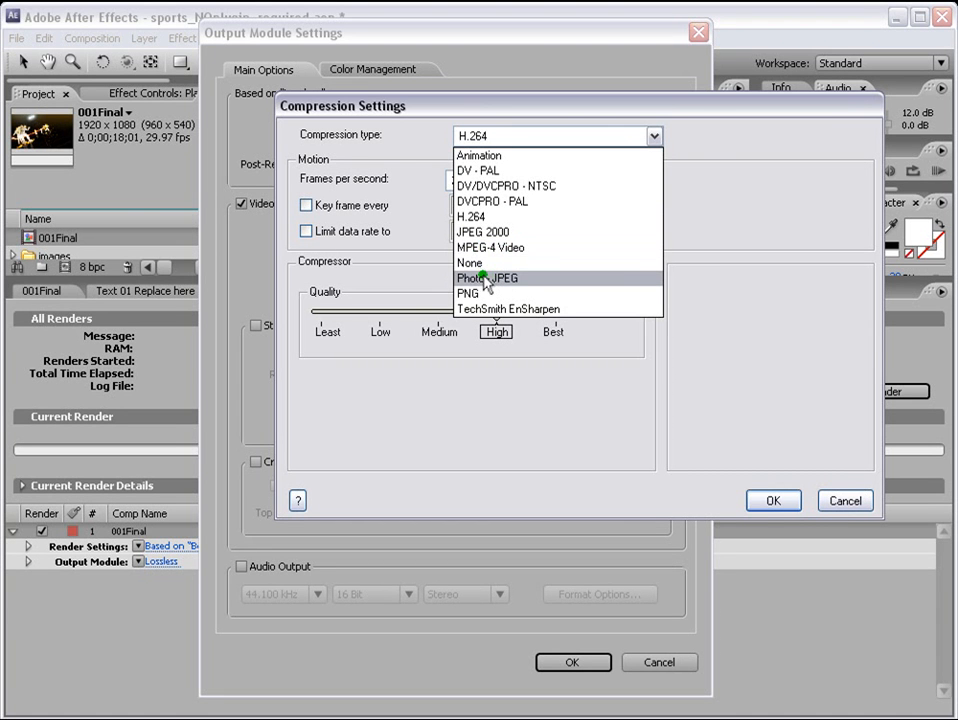
pyautogui.click(711, 276)
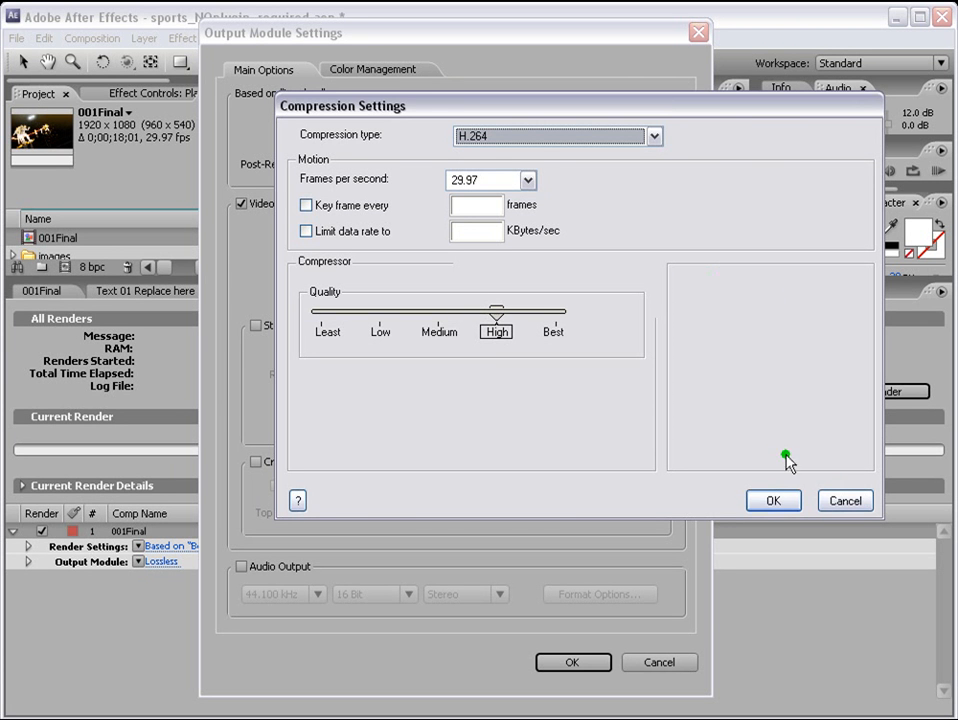
pyautogui.click(772, 501)
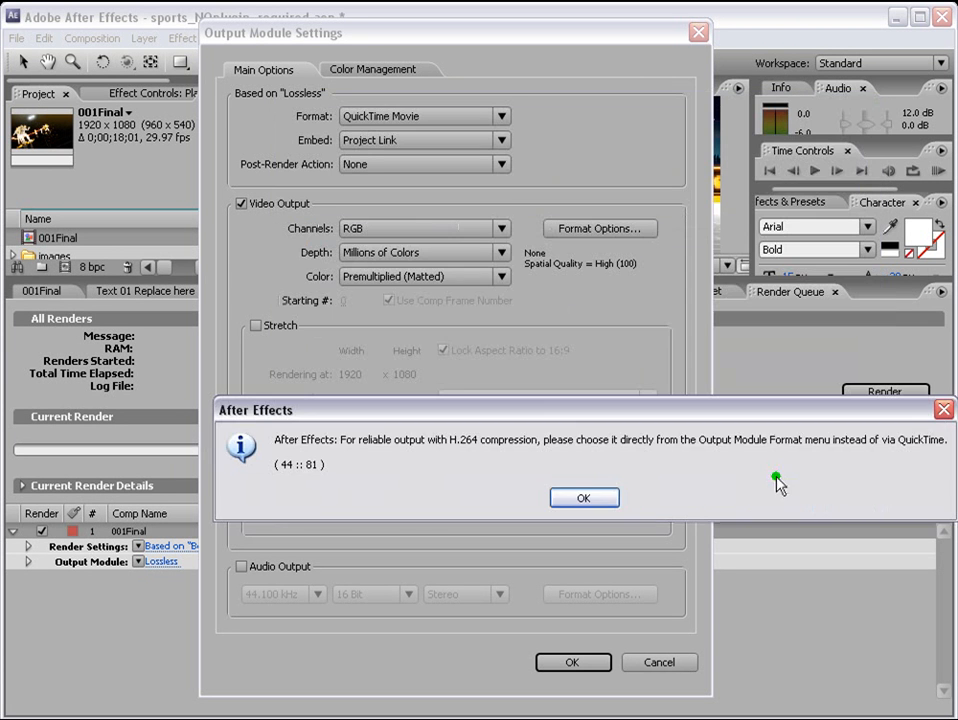
pyautogui.click(584, 498)
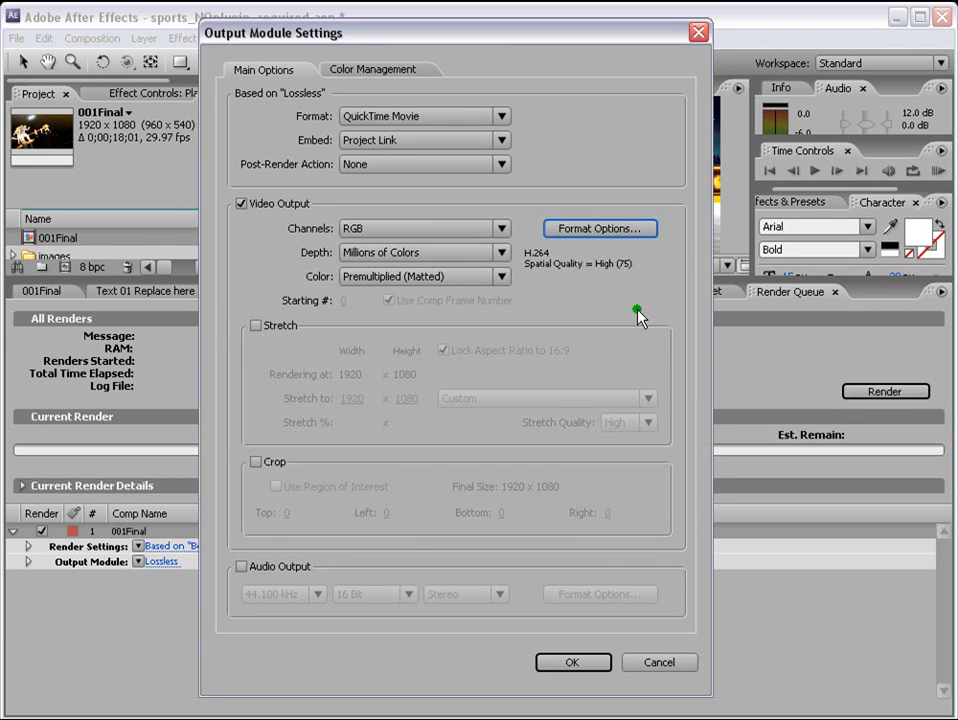
# - Set the QuickTime compression type to None, enable Audio Output and accept the output module settings
pyautogui.click(604, 232)
pyautogui.click(659, 135)
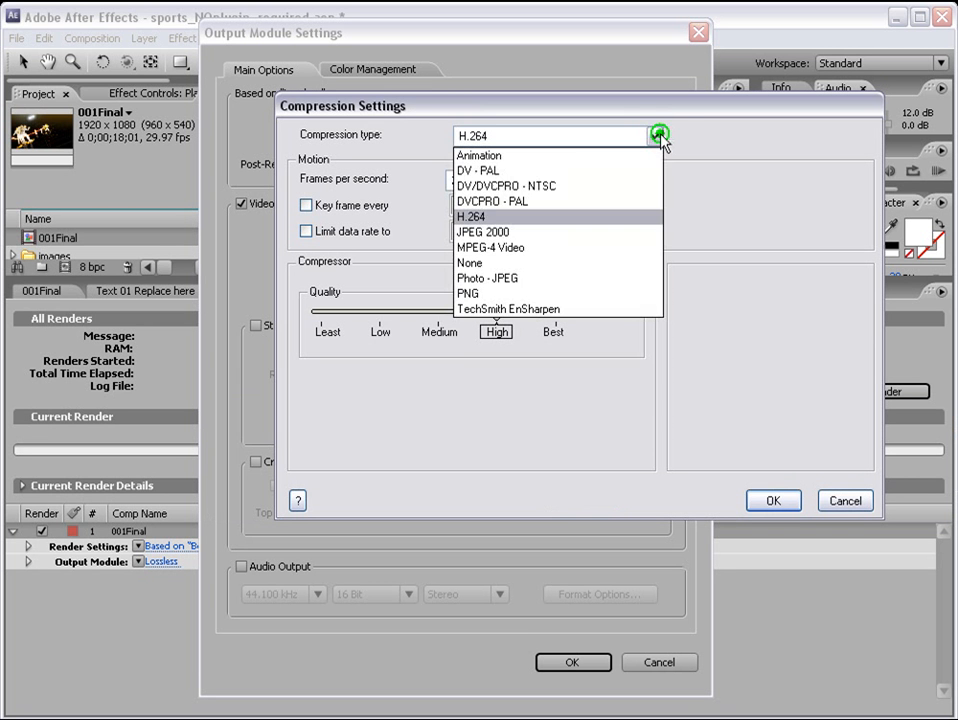
pyautogui.click(501, 264)
pyautogui.click(774, 516)
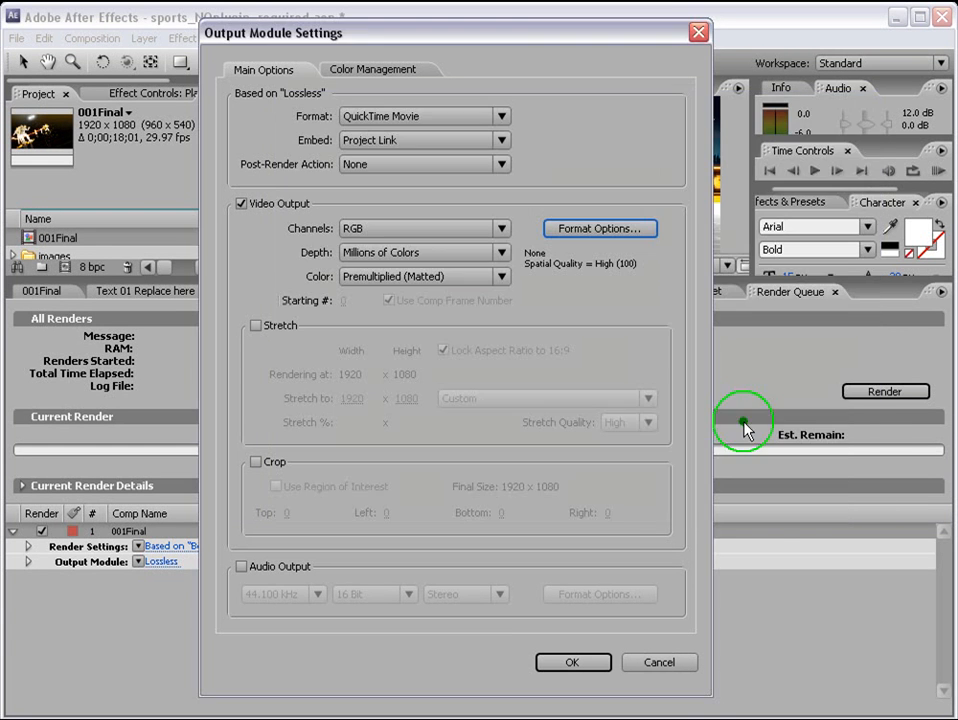
pyautogui.click(237, 567)
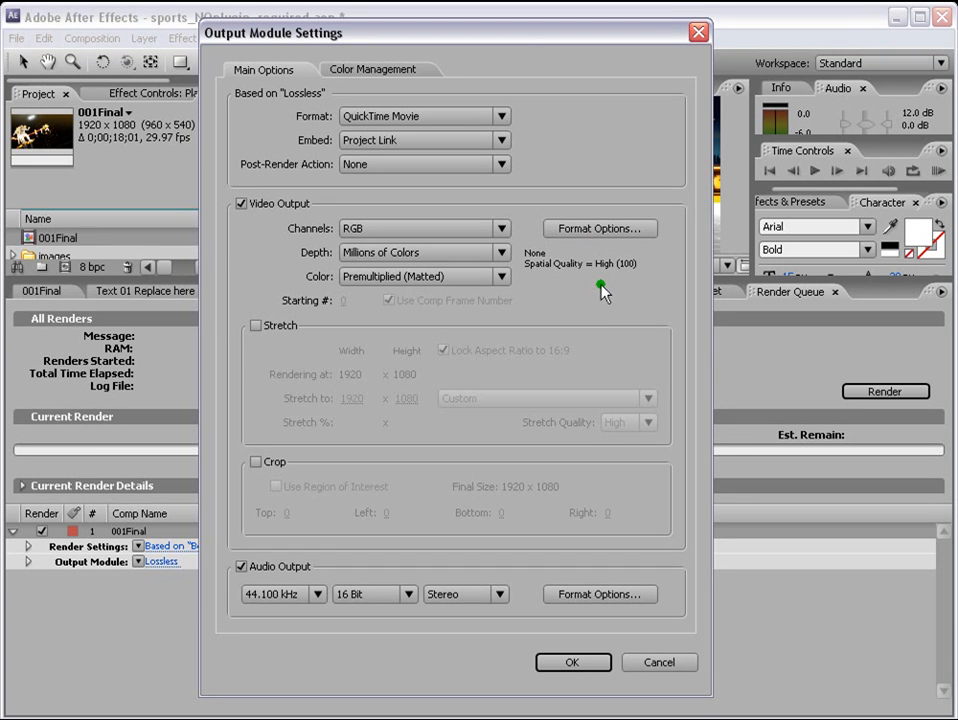
pyautogui.click(569, 663)
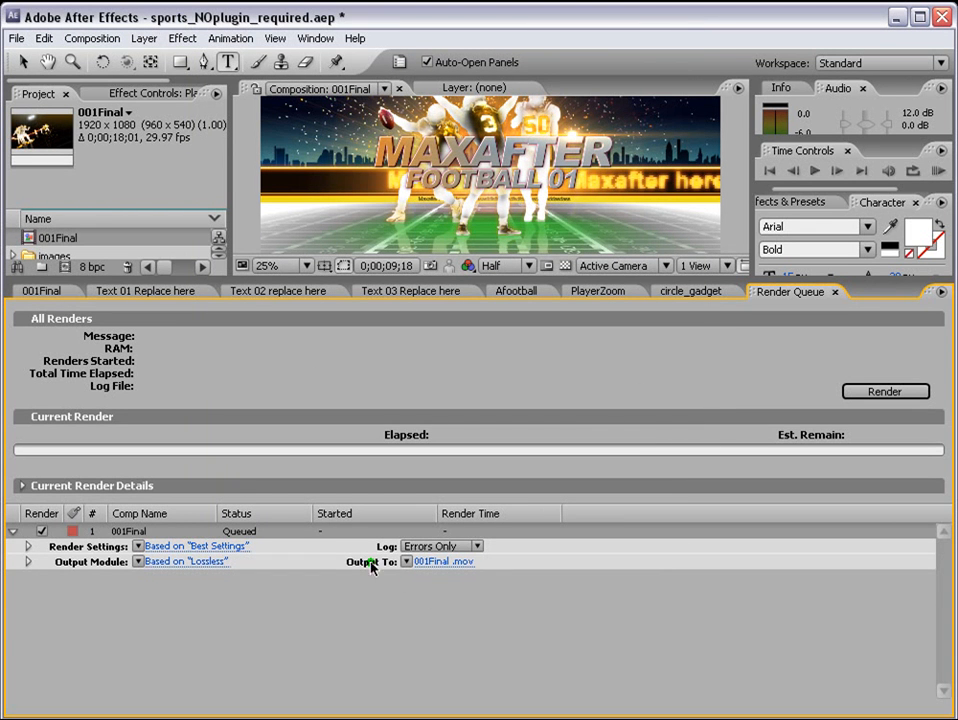
# - Set 001Final's render output file to "bcvbvbvc .mov" on New Volume (F:)
pyautogui.click(438, 563)
pyautogui.click(538, 600)
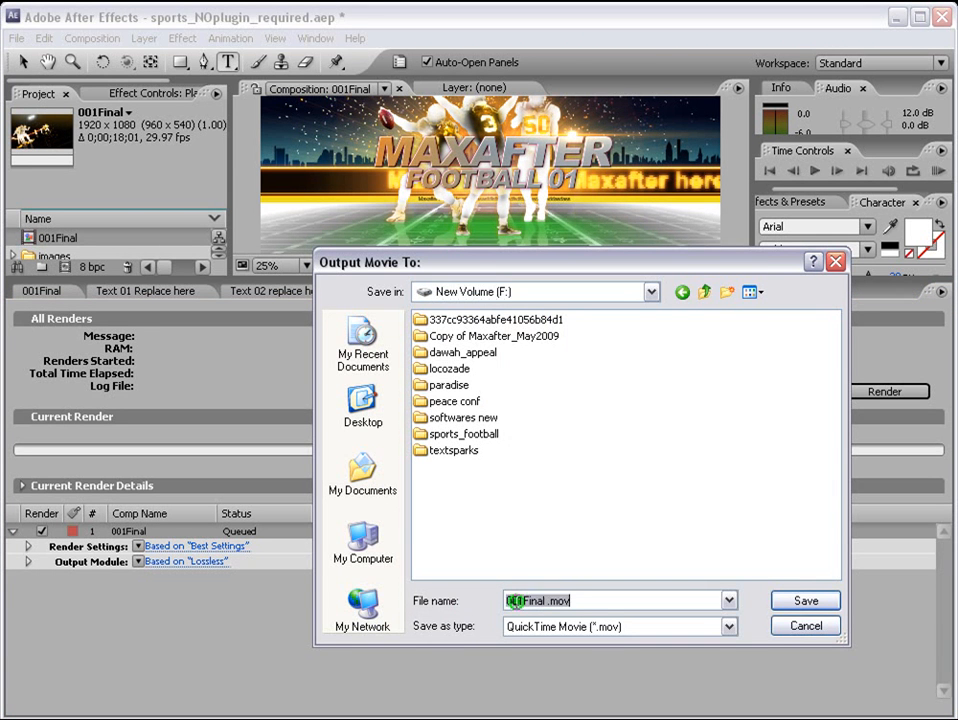
pyautogui.click(548, 600)
pyautogui.press('BackSpace')
pyautogui.press('BackSpace')
pyautogui.press('BackSpace')
pyautogui.press('BackSpace')
pyautogui.press('BackSpace')
pyautogui.press('BackSpace')
pyautogui.press('BackSpace')
pyautogui.press('BackSpace')
pyautogui.write('bcvbvbvc')
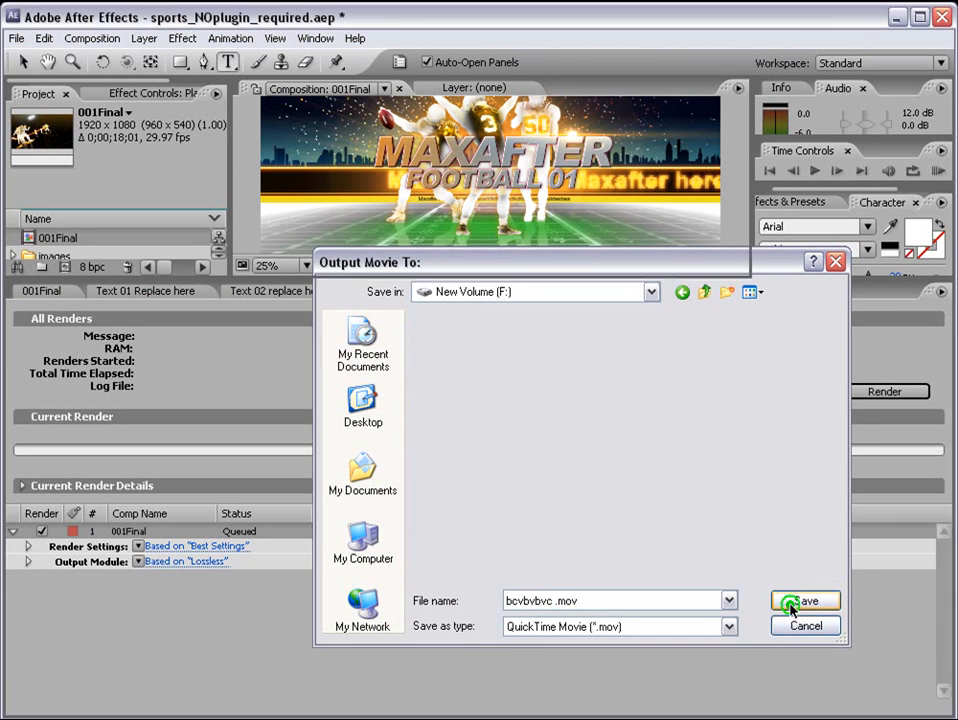
pyautogui.click(806, 601)
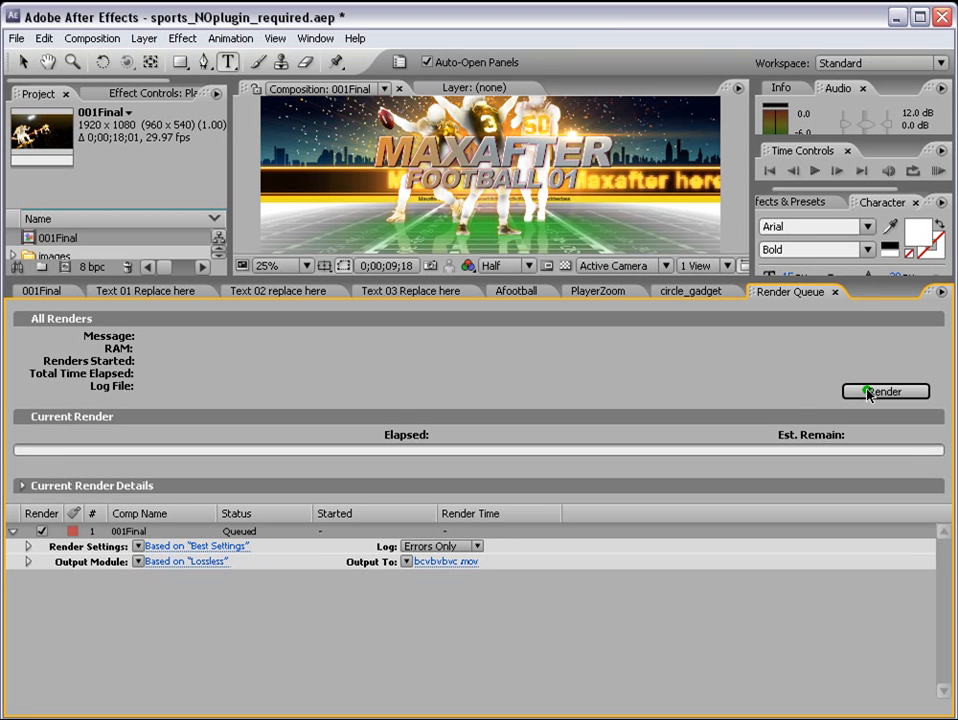
# - Close the render queue, enlarge the composition preview area and import black_sound.mov into the project
pyautogui.click(835, 292)
pyautogui.moveTo(313, 279); pyautogui.dragTo(313, 415)
pyautogui.click(16, 38)
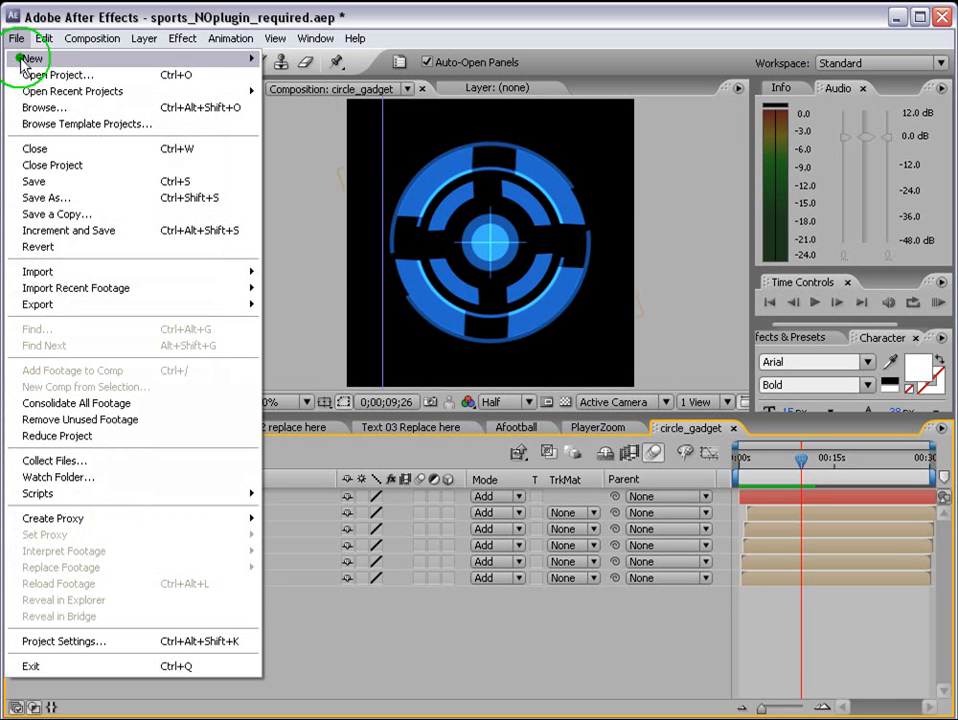
pyautogui.moveTo(48, 274)
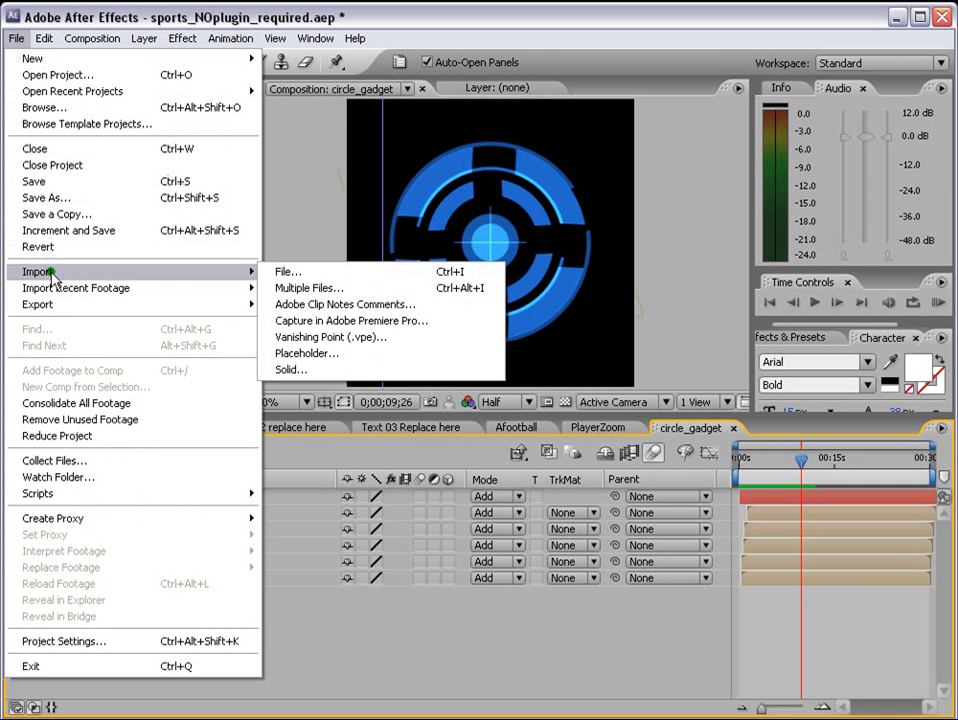
pyautogui.click(292, 273)
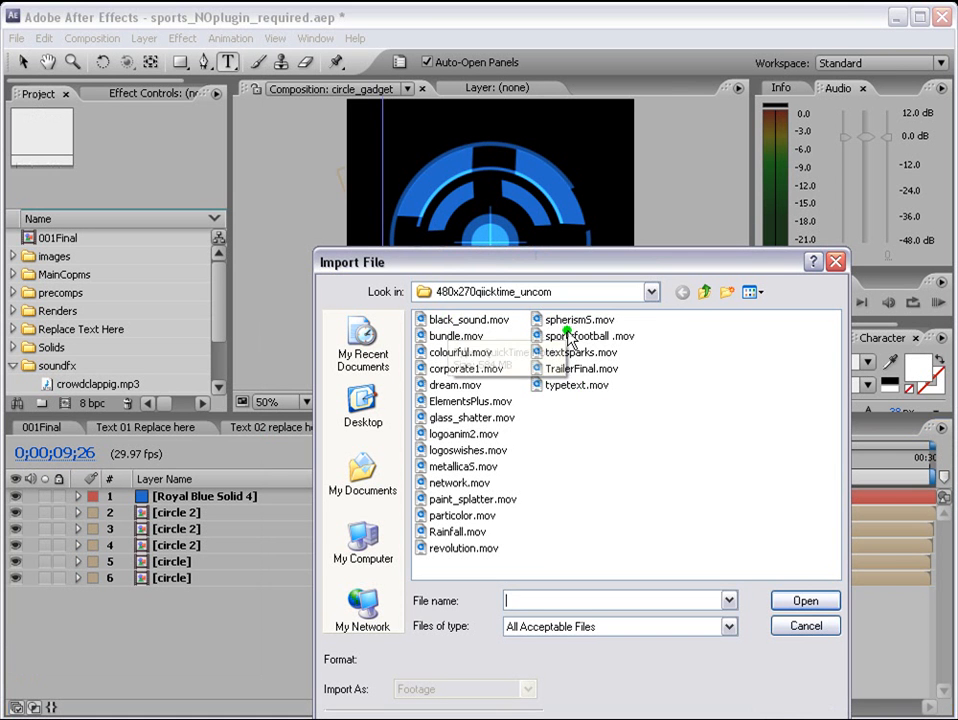
pyautogui.click(462, 319)
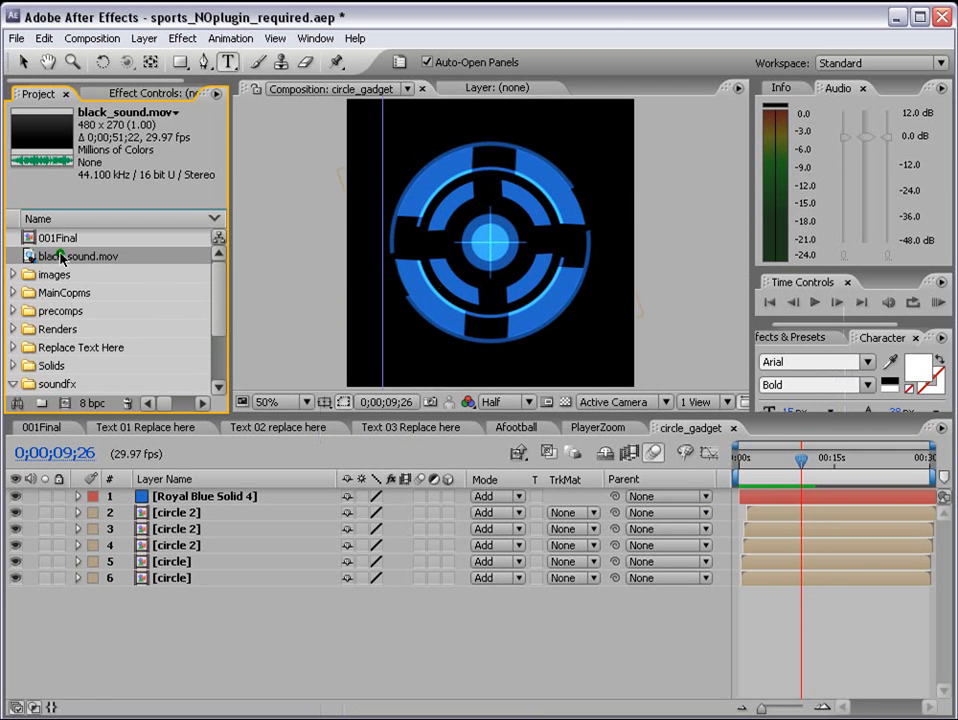
# - Create a composition from black_sound.mov, preview its frame at 0;00;08;02 and reopen the 001Final composition
pyautogui.moveTo(55, 258); pyautogui.dragTo(67, 408)
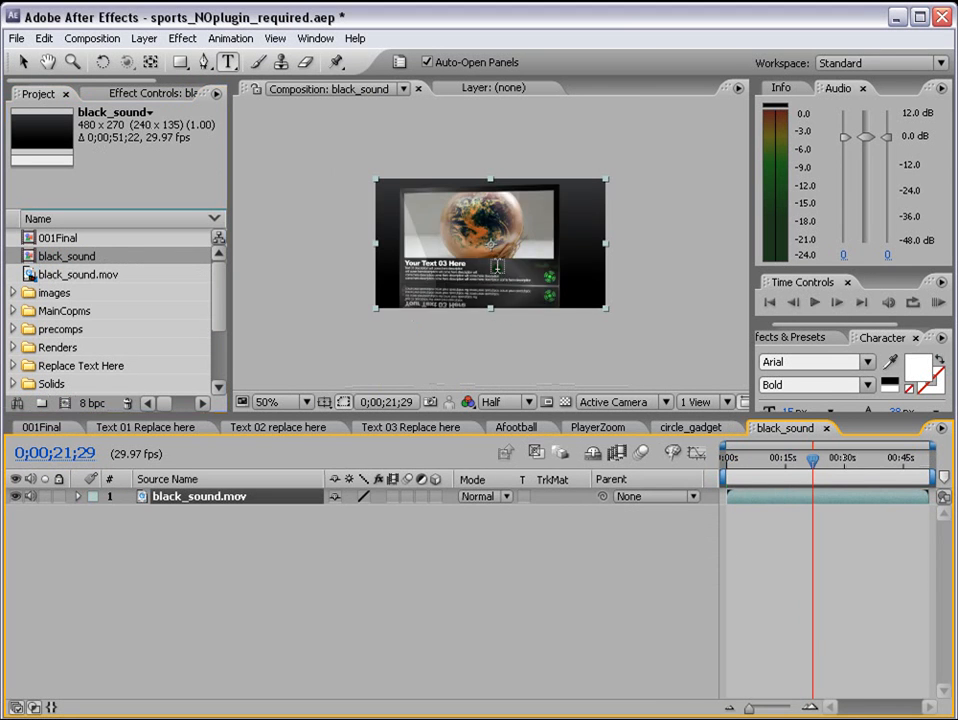
pyautogui.scroll(1, 497, 266)
pyautogui.moveTo(812, 461); pyautogui.dragTo(758, 464)
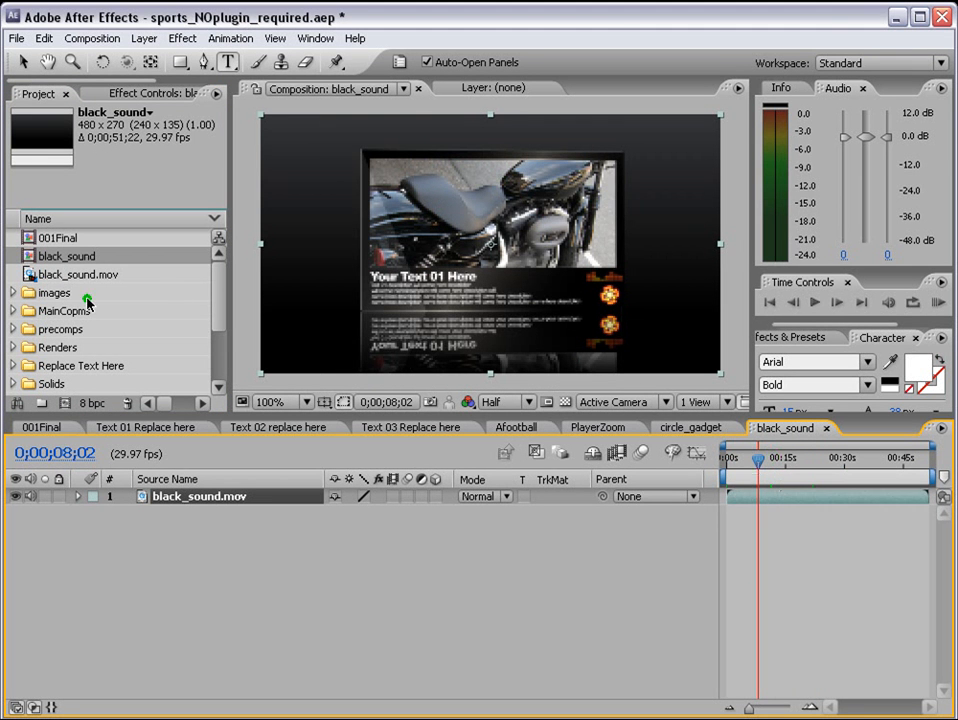
pyautogui.doubleClick(57, 238)
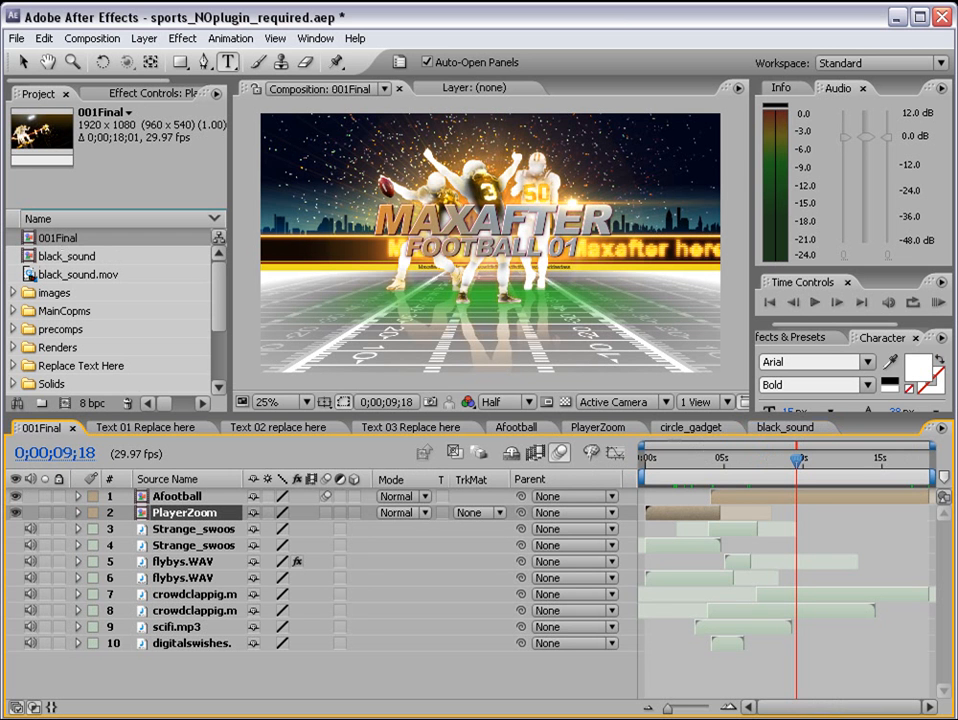